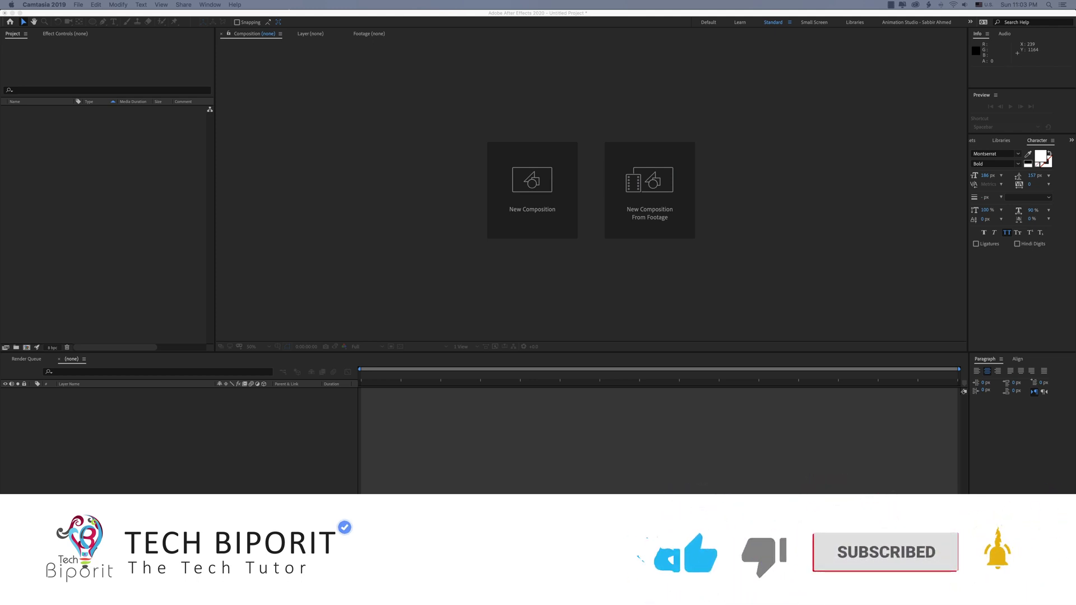
Create a composition named Scrolling Text with the HDTV 1080 29.97 preset, 1920 x 1080 px, lasting 0;00;30;00
left_click(341, 433)
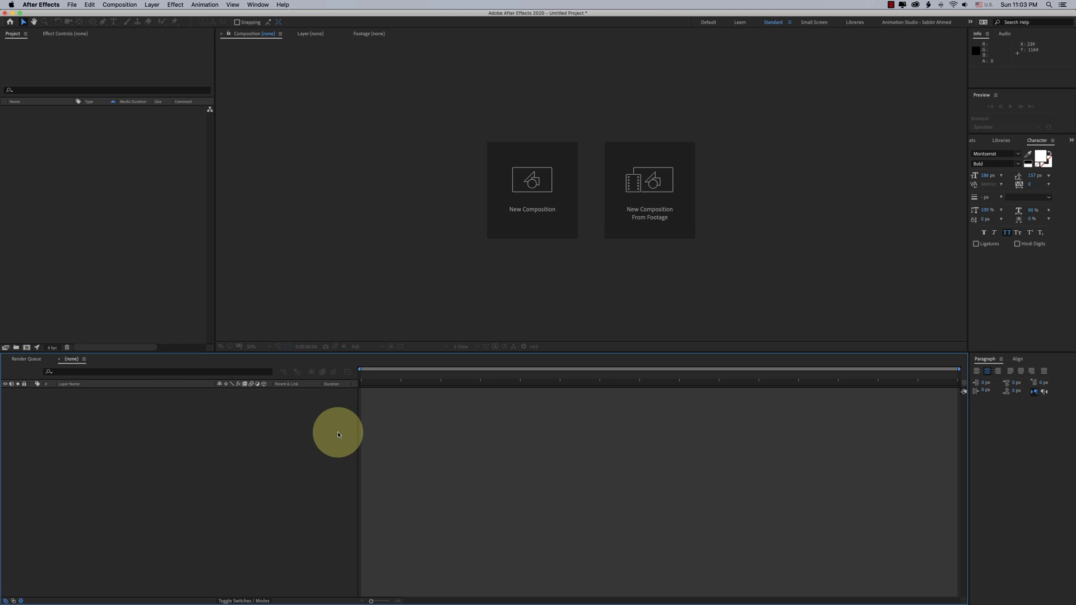
left_click(71, 256)
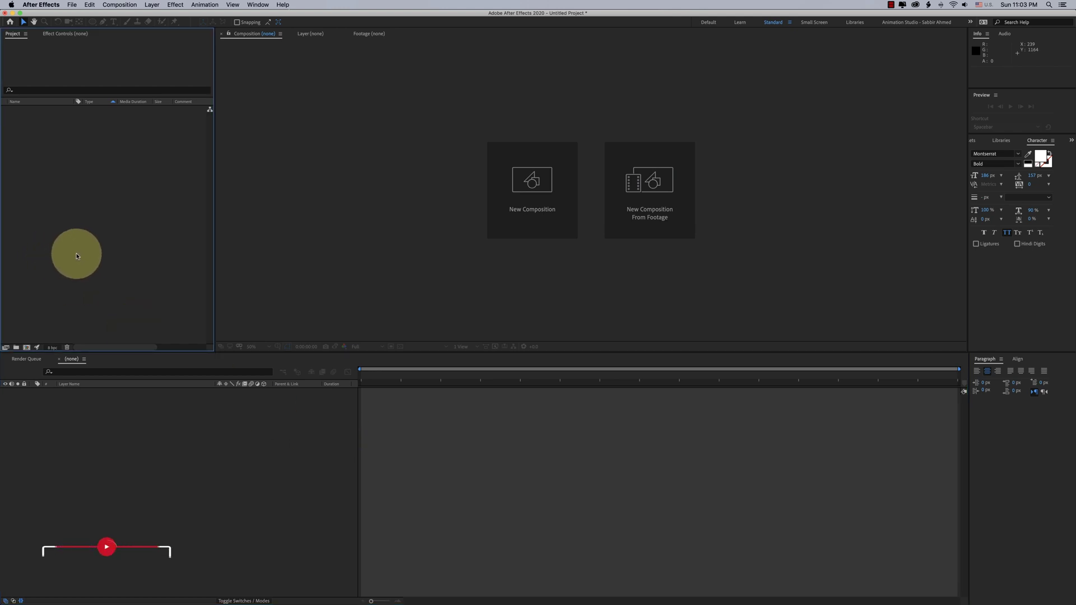
left_click(119, 4)
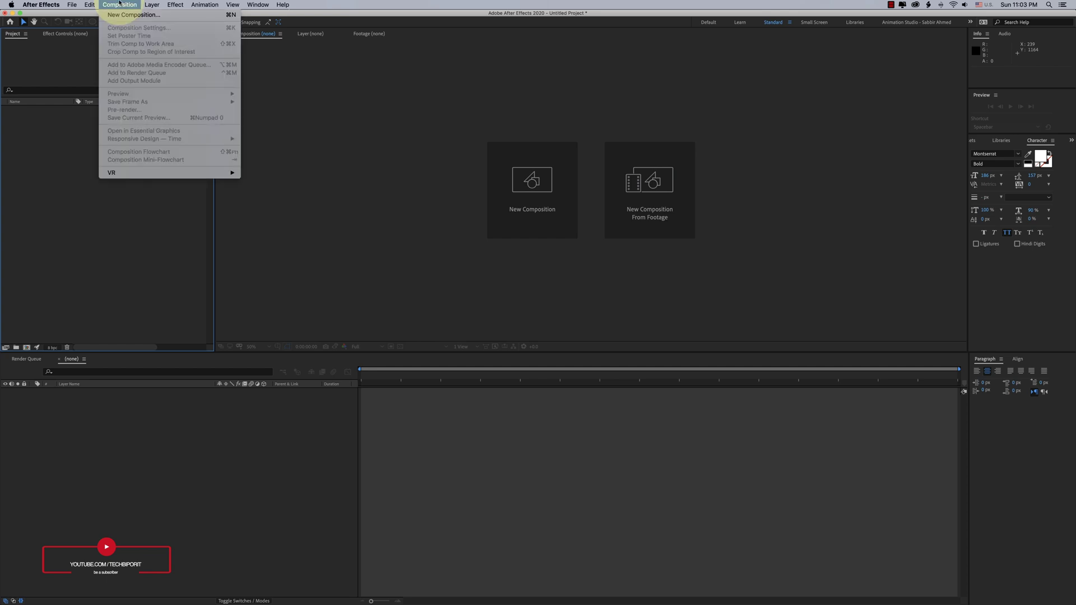
left_click(126, 19)
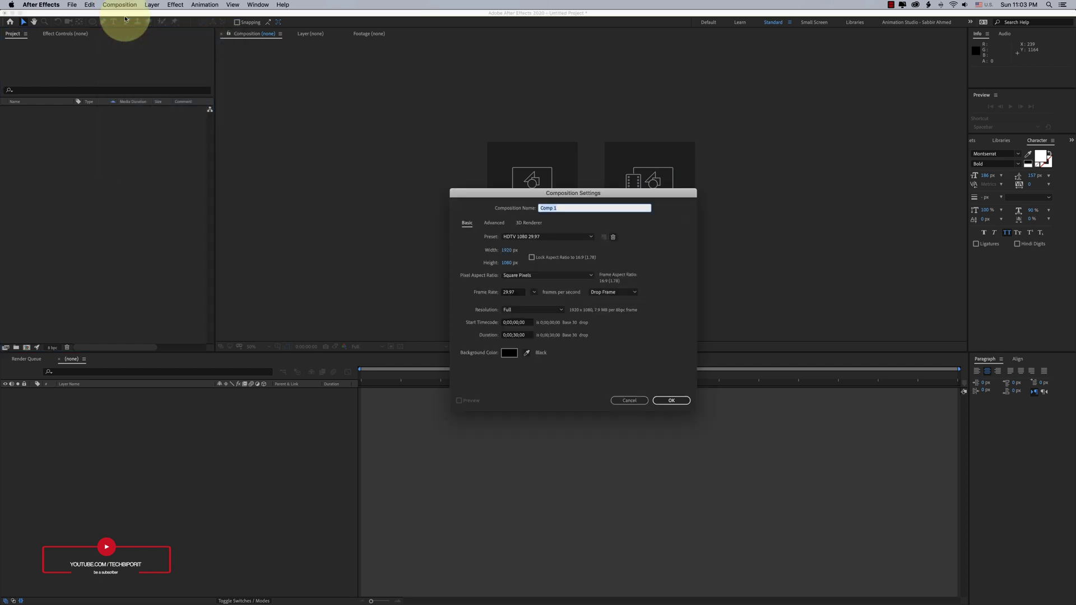
type("Scrolling Text")
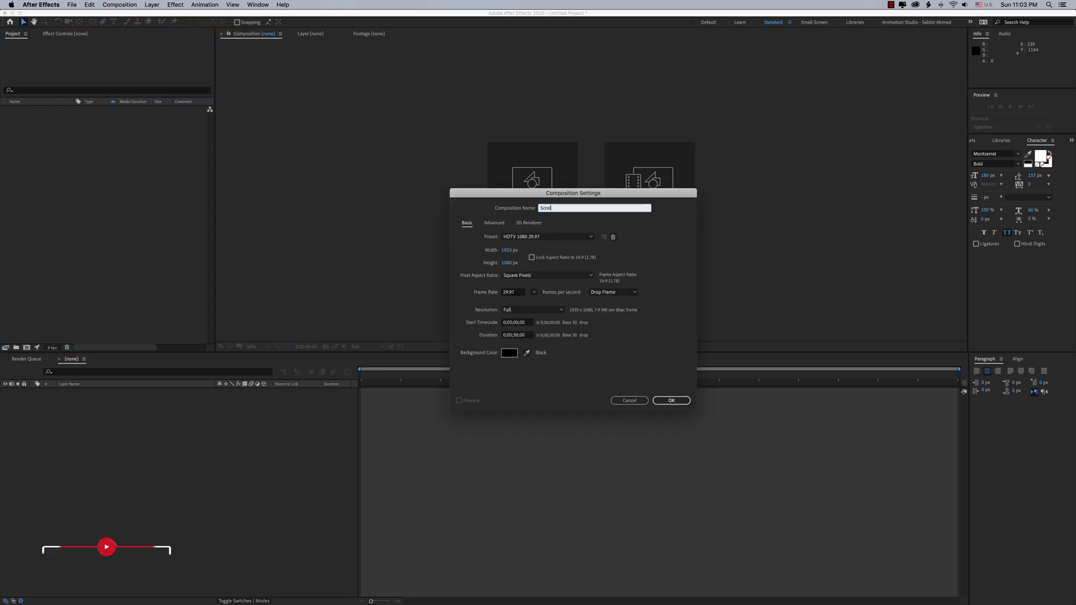
left_click(509, 250)
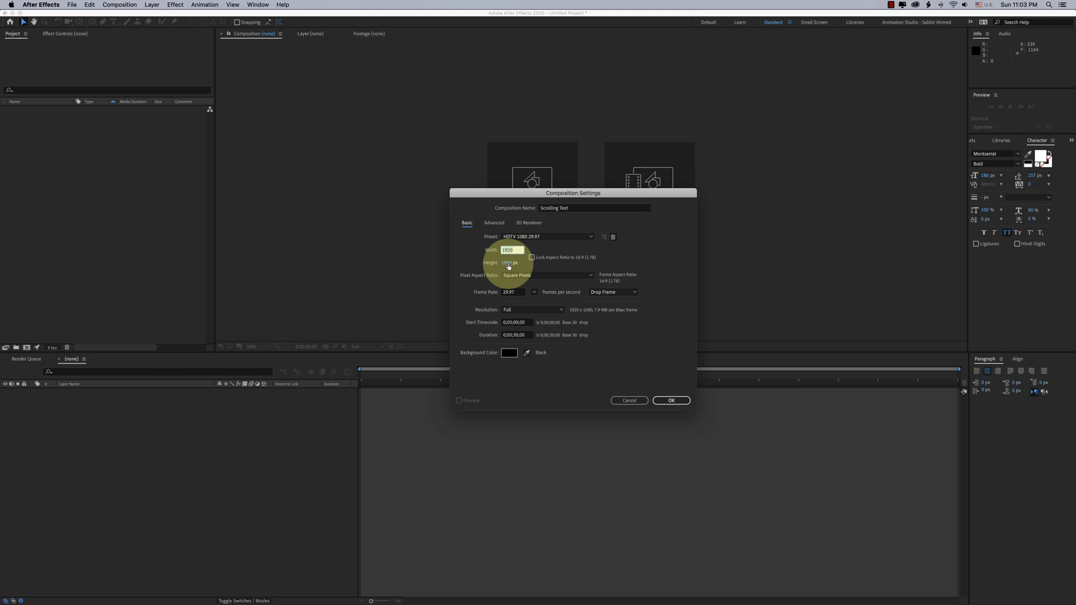
left_click(509, 341)
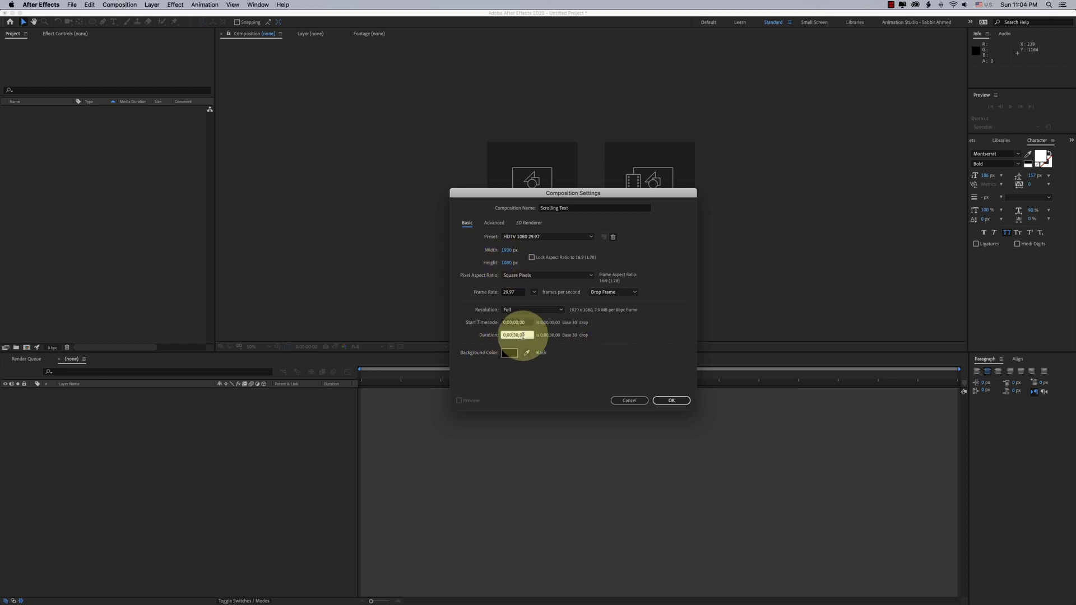
left_click(671, 400)
Add a new shape layer to the Scrolling Text composition and rename it circle
right_click(189, 440)
mouse_move(196, 443)
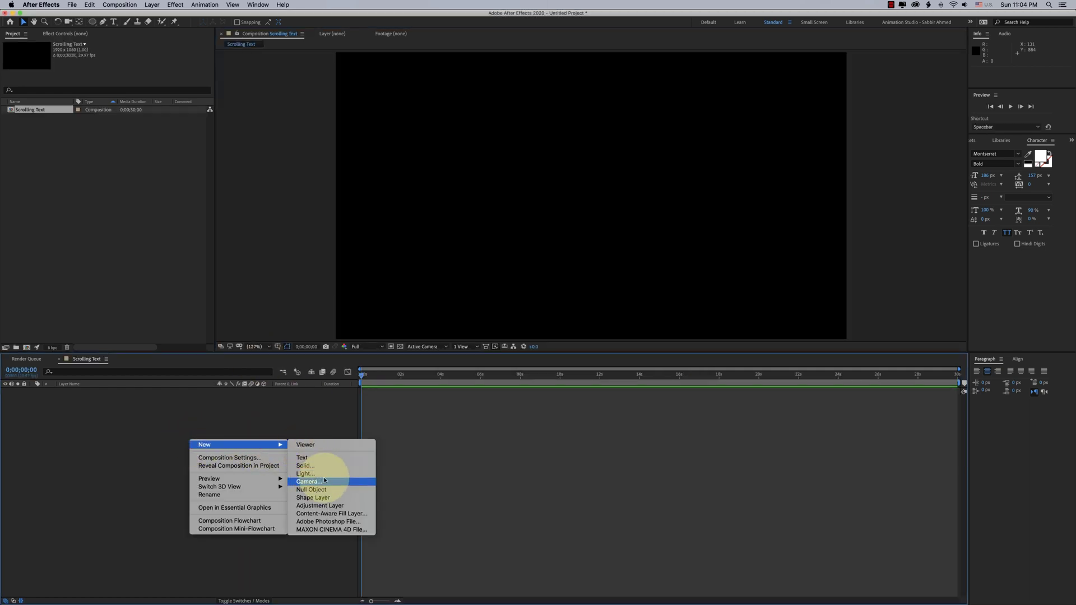
left_click(335, 500)
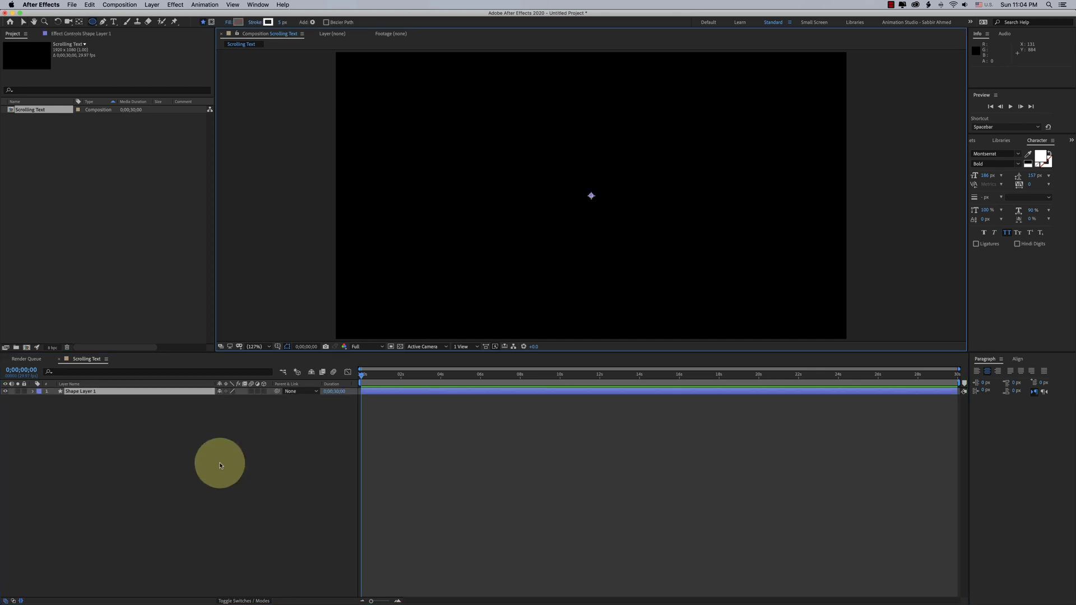
right_click(95, 390)
left_click(127, 596)
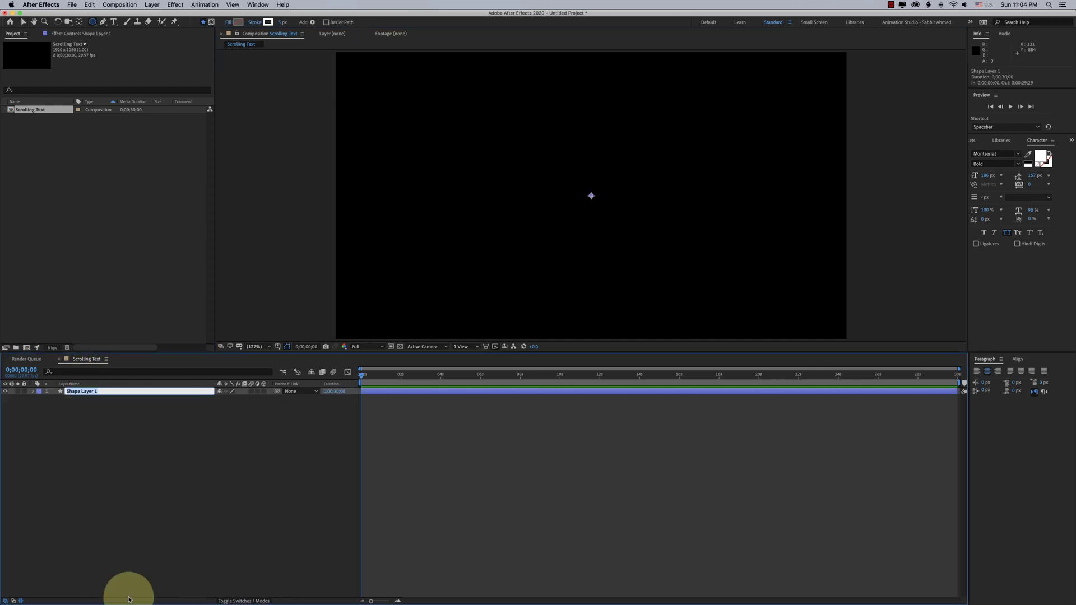
type("circle")
left_click(103, 553)
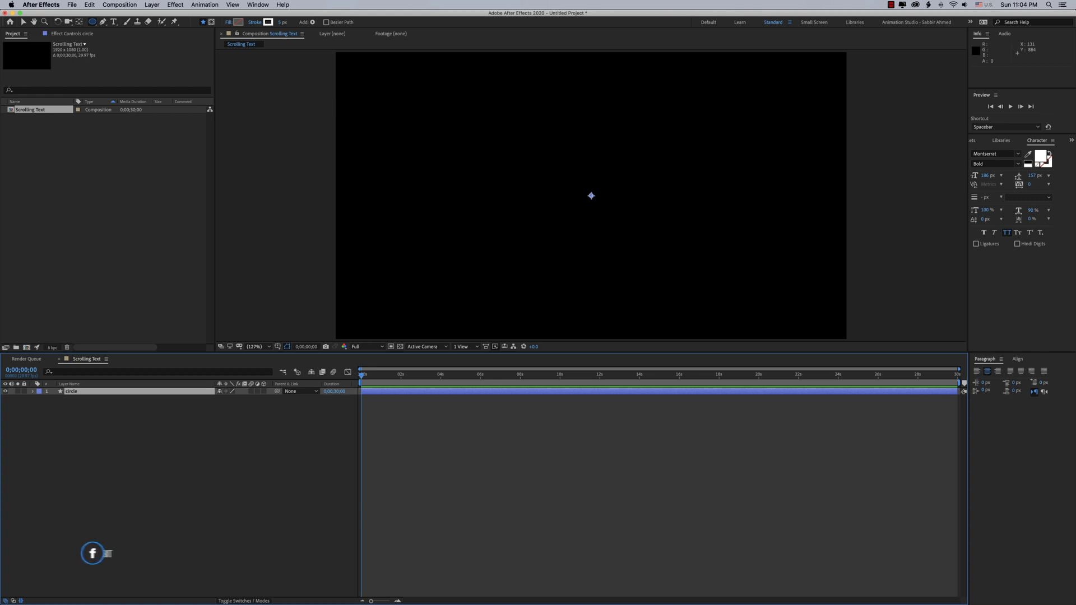
Set up the Ellipse tool for the circle layer with no fill and a thin white stroke
scroll(369, 301, "up", 1)
key("space")
left_click_drag(377, 264, 448, 196)
key("space")
left_click_drag(291, 219, 380, 227)
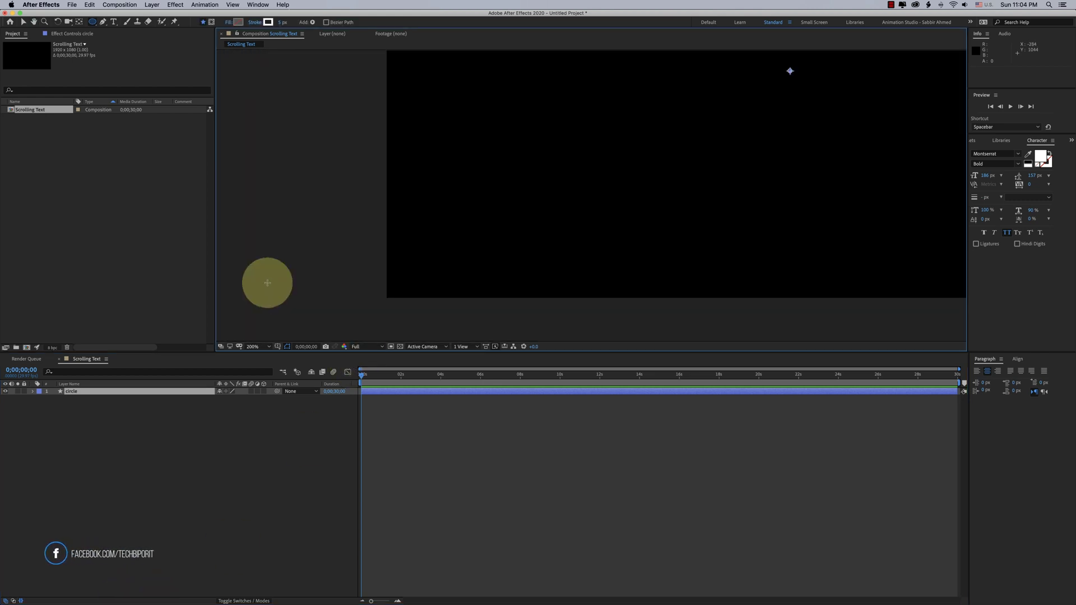
left_click(93, 23)
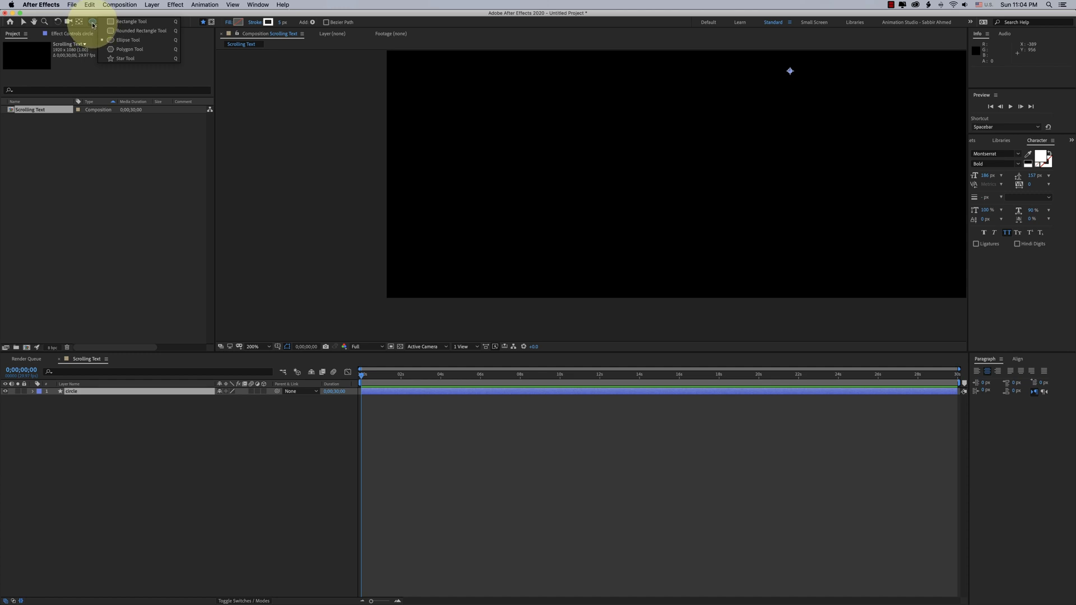
left_click(126, 45)
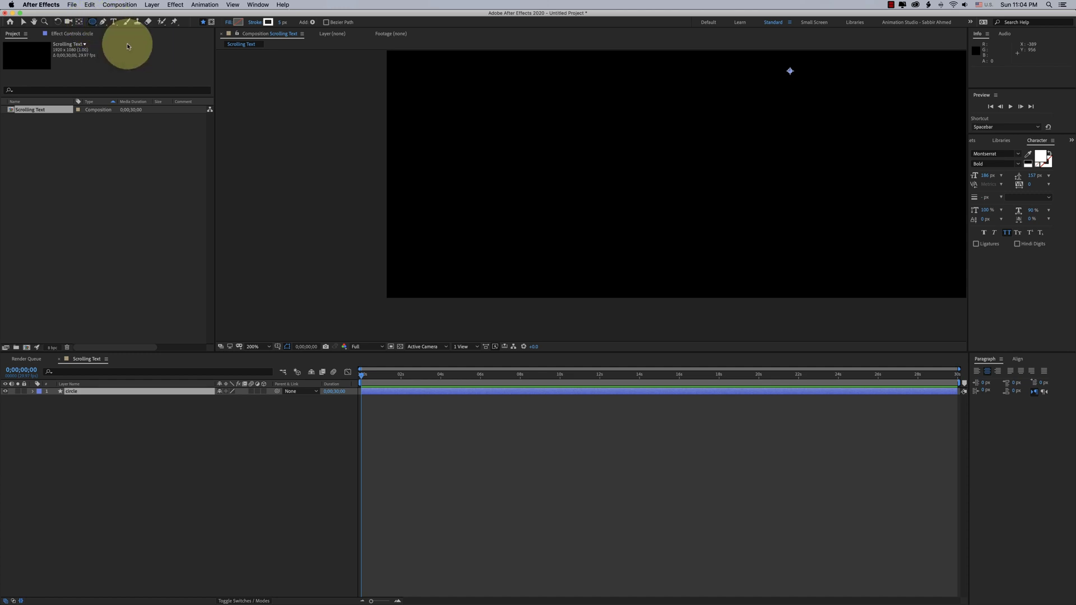
left_click(229, 22)
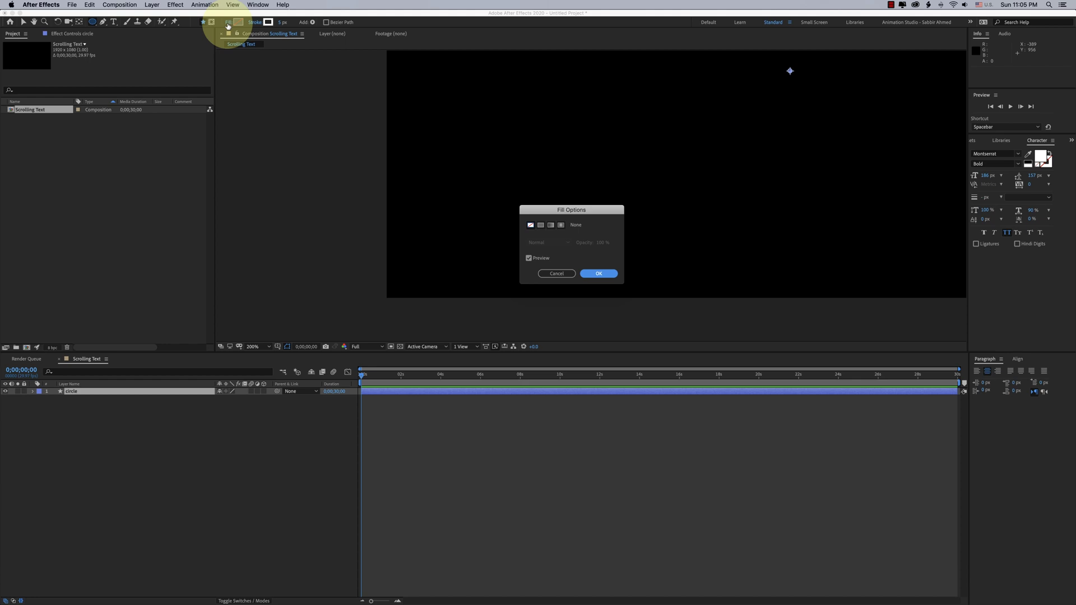
left_click(530, 226)
left_click(273, 23)
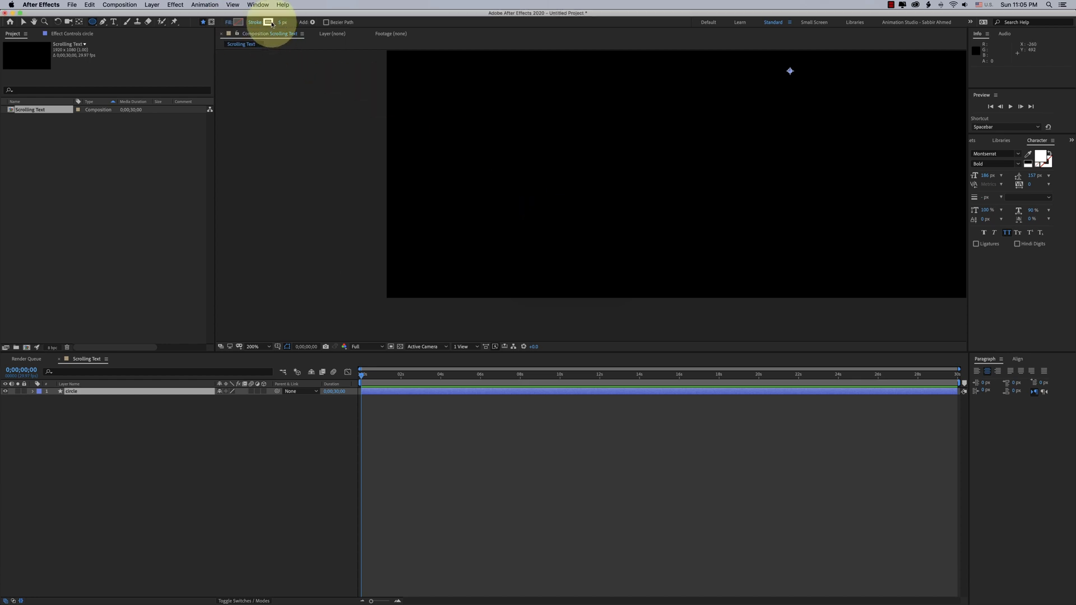
left_click(271, 26)
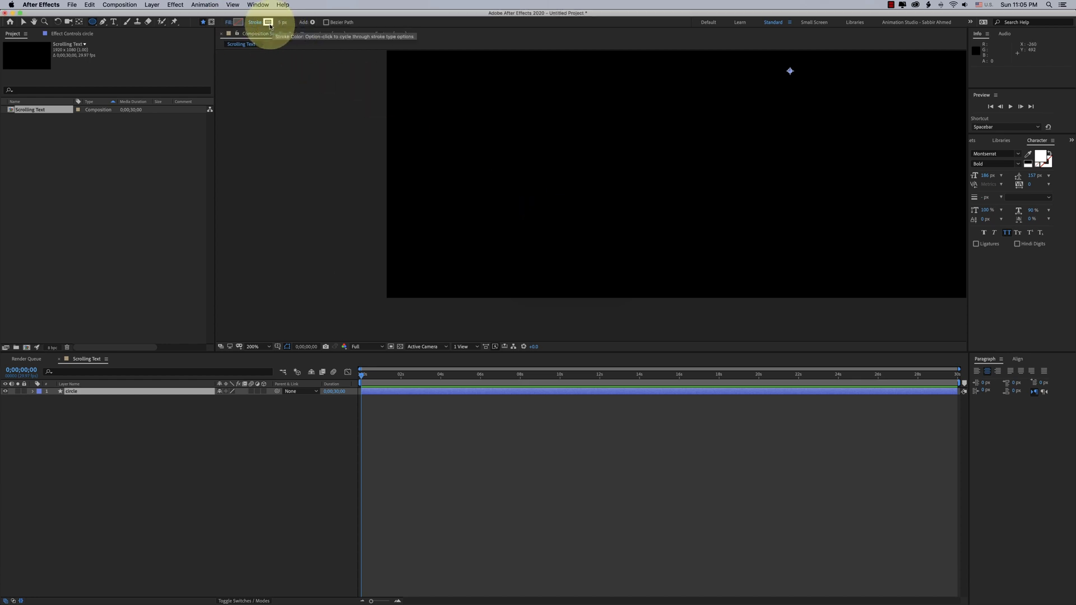
left_click(282, 23)
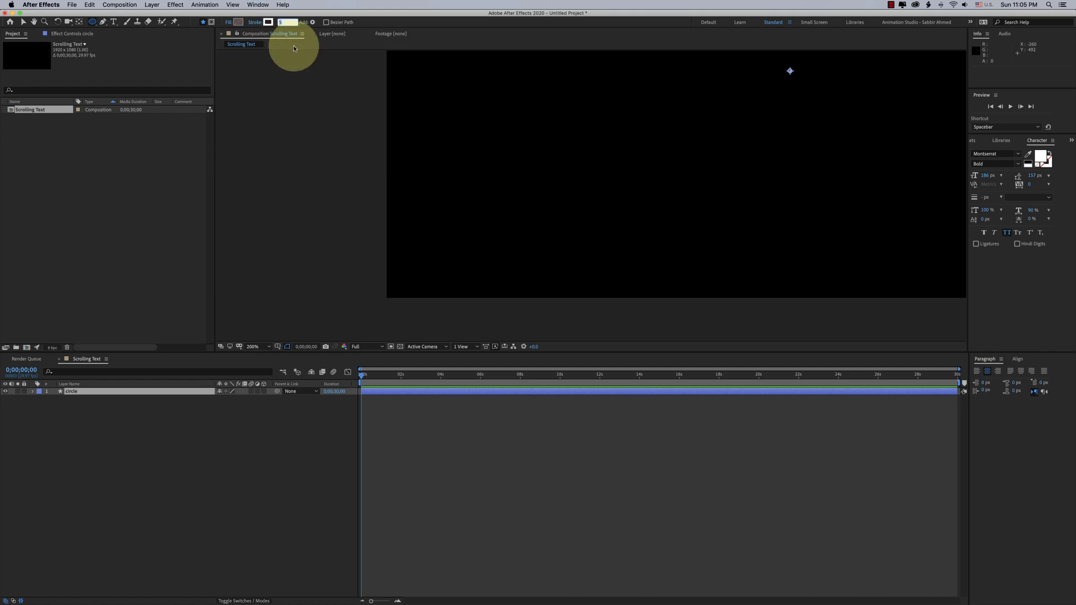
key("Return")
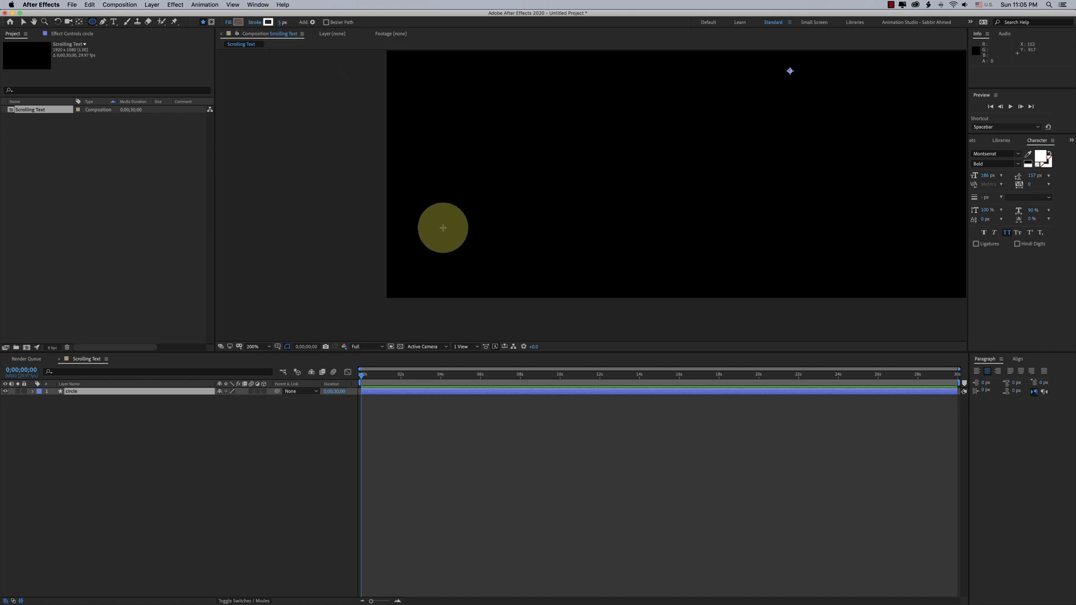
Draw a perfect circle outline near the lower-left corner of the frame and shrink it to a small ring
left_click_drag(438, 223, 491, 261)
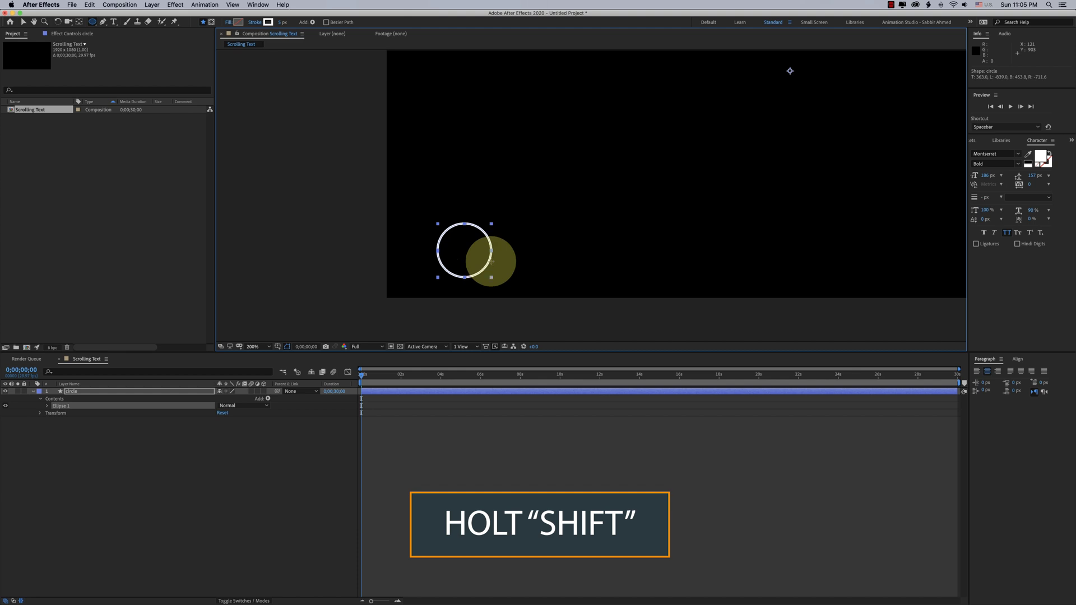
mouse_move(491, 261)
left_mouse_down()
mouse_move(446, 233)
mouse_move(477, 262)
mouse_move(499, 259)
mouse_move(495, 250)
mouse_move(499, 267)
mouse_move(491, 260)
left_mouse_up()
key("v")
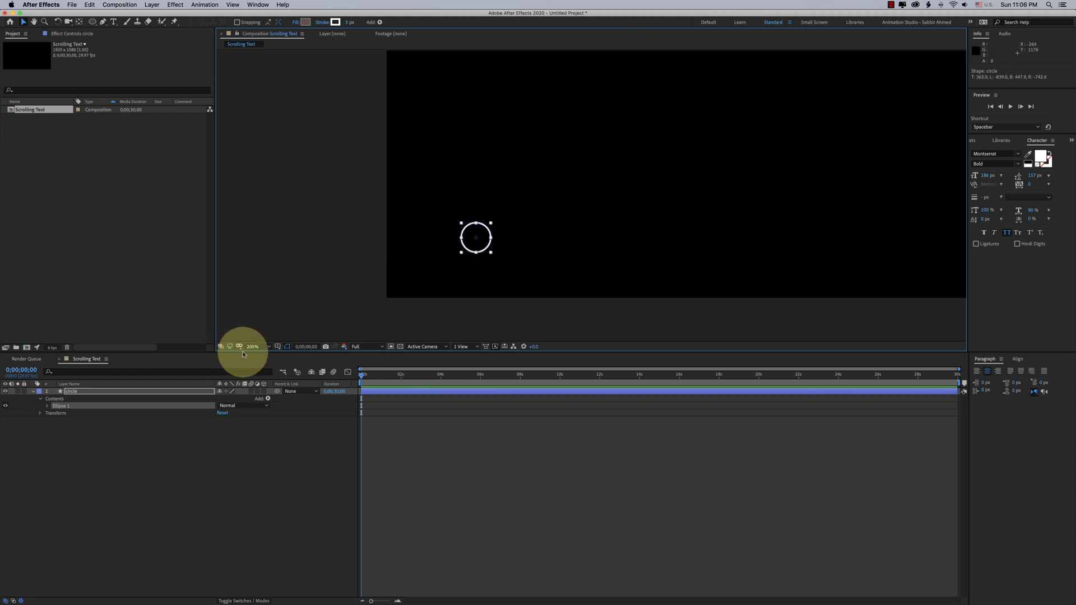
left_click(255, 346)
left_click(252, 355)
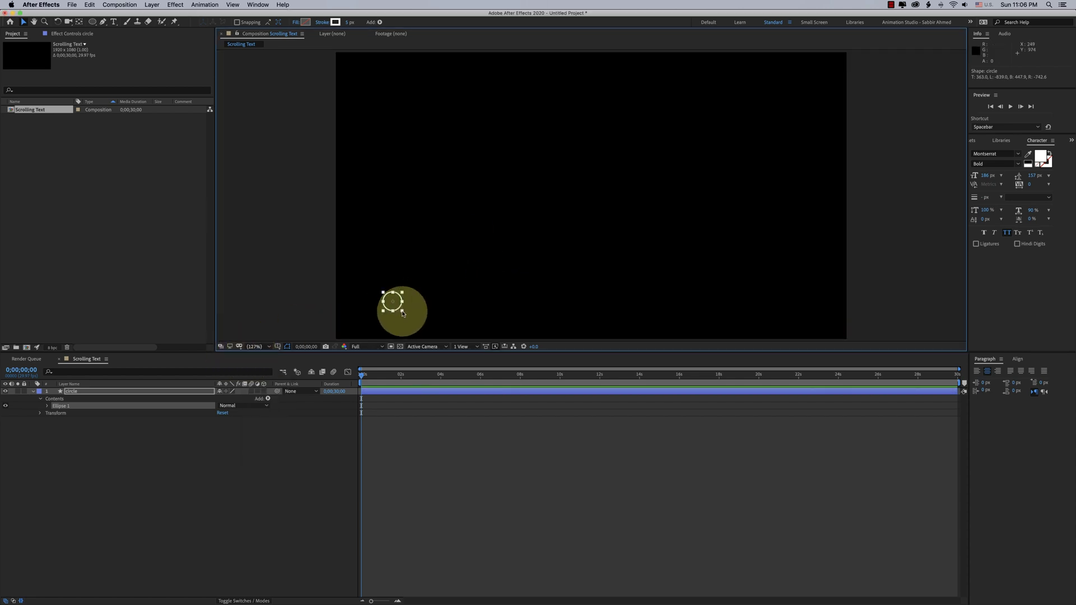
left_click_drag(403, 312, 401, 310)
scroll(395, 300, "up", 1)
left_click_drag(458, 252, 474, 194)
scroll(484, 220, "up", 1)
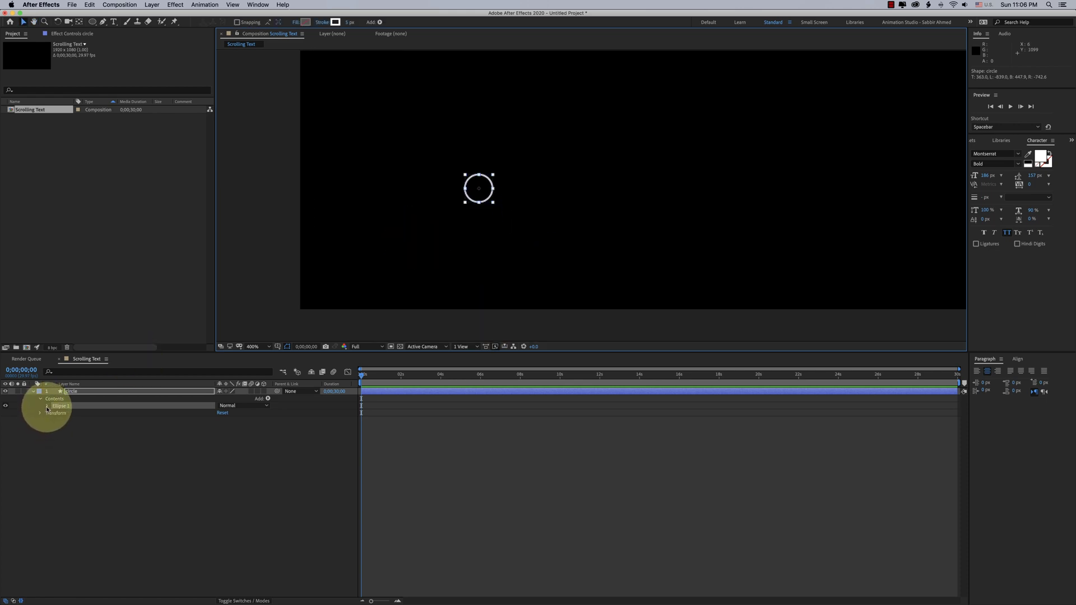
Keyframe Ellipse 1's Scale in its own transform, growing from 0% at 0;00;00;00 to the ring's full size at 0;00;00;16
left_click(47, 406)
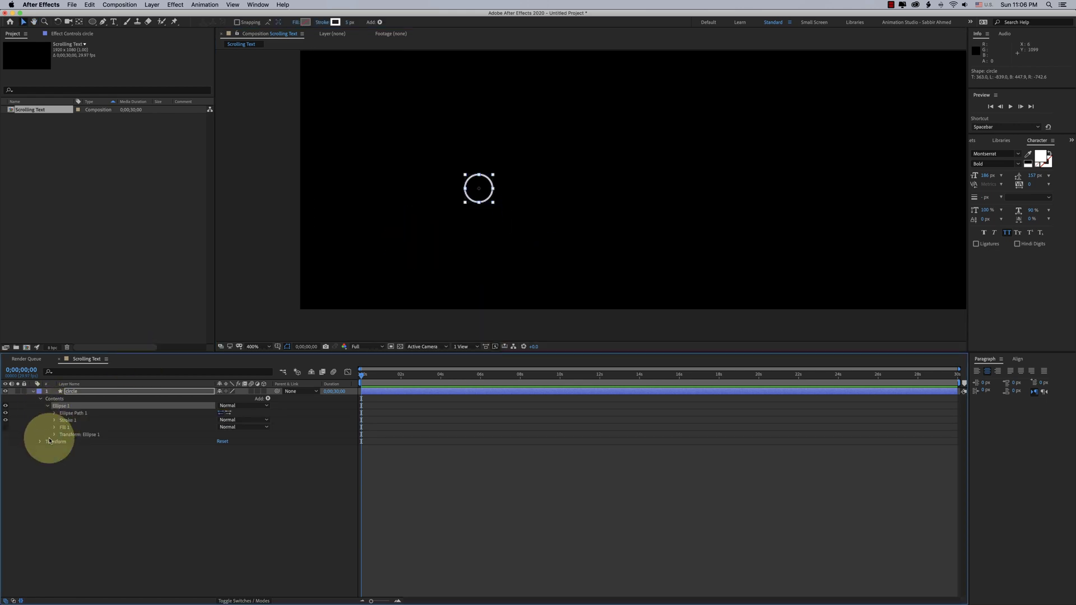
left_click(54, 435)
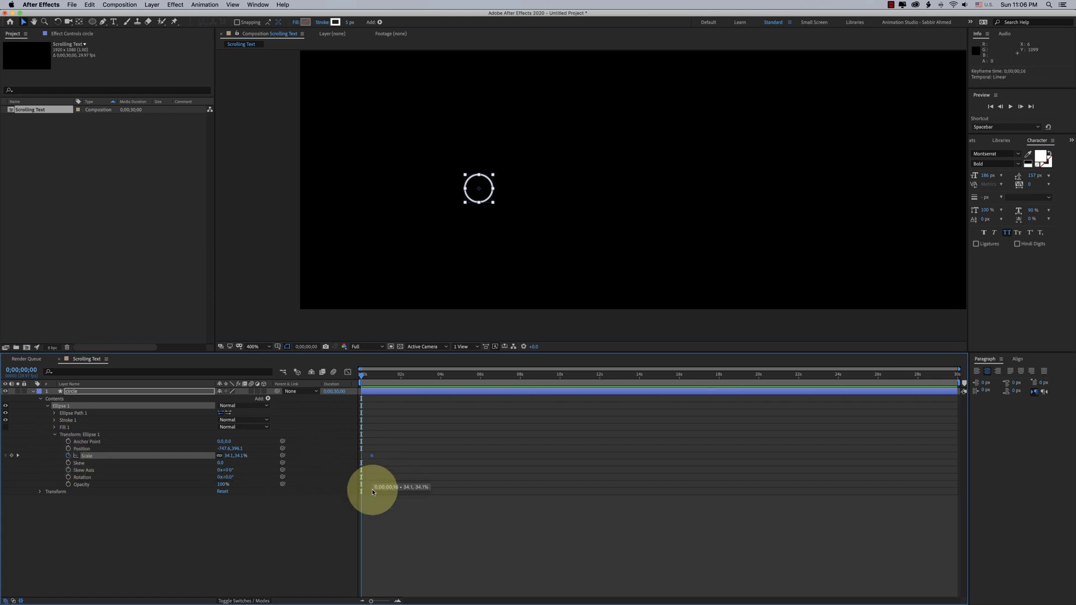
left_click_drag(372, 601, 382, 602)
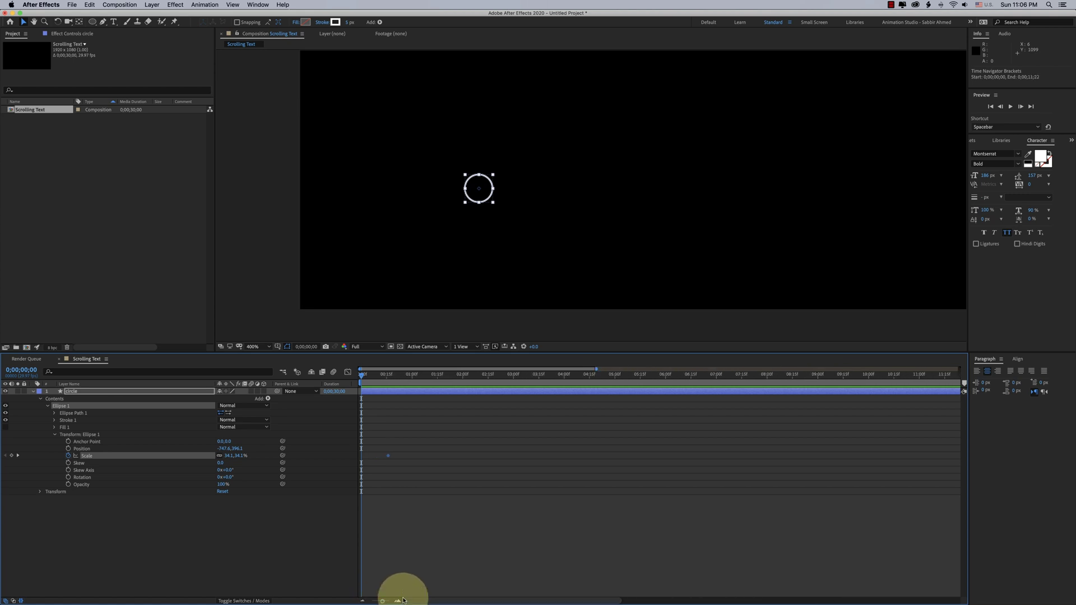
left_click(178, 552)
left_click(230, 462)
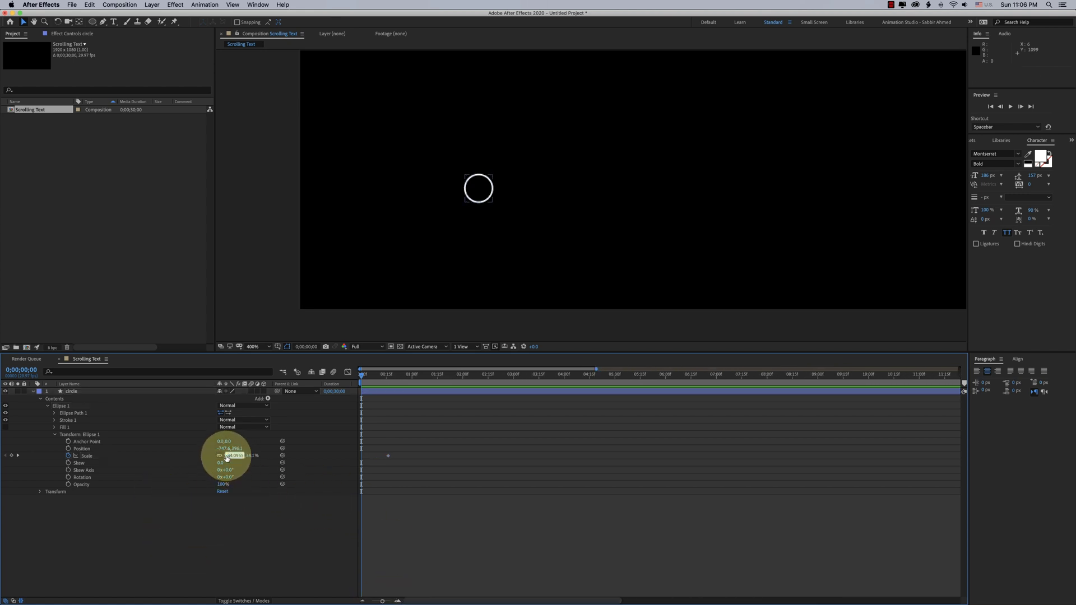
type("0")
key("Return")
left_click(437, 509)
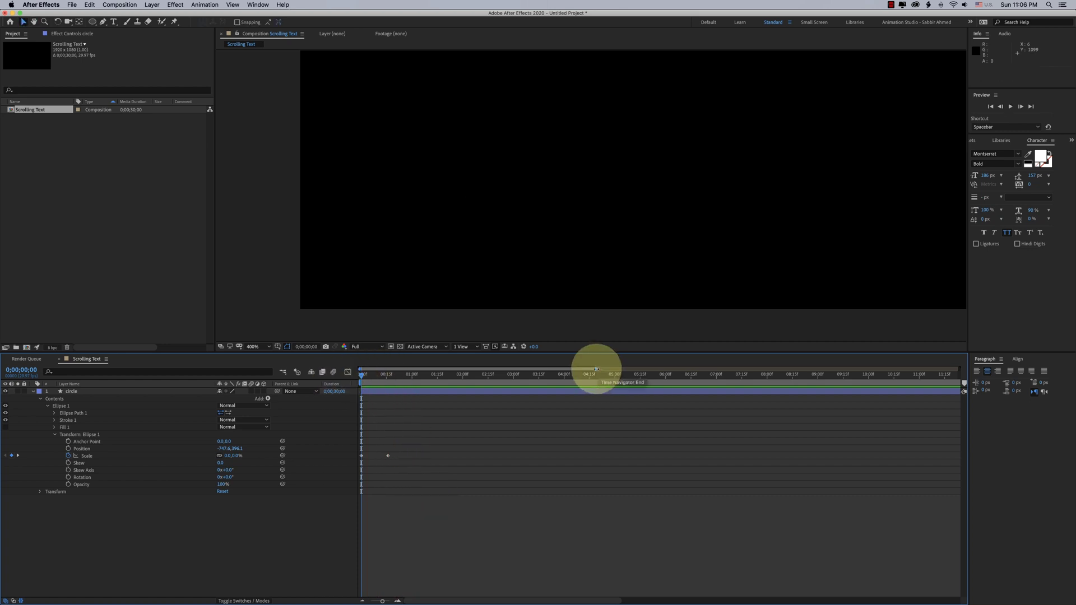
Move the 0% Scale keyframe of Ellipse 1 to 0;00;00;05
left_click_drag(596, 368, 395, 375)
left_click(360, 456)
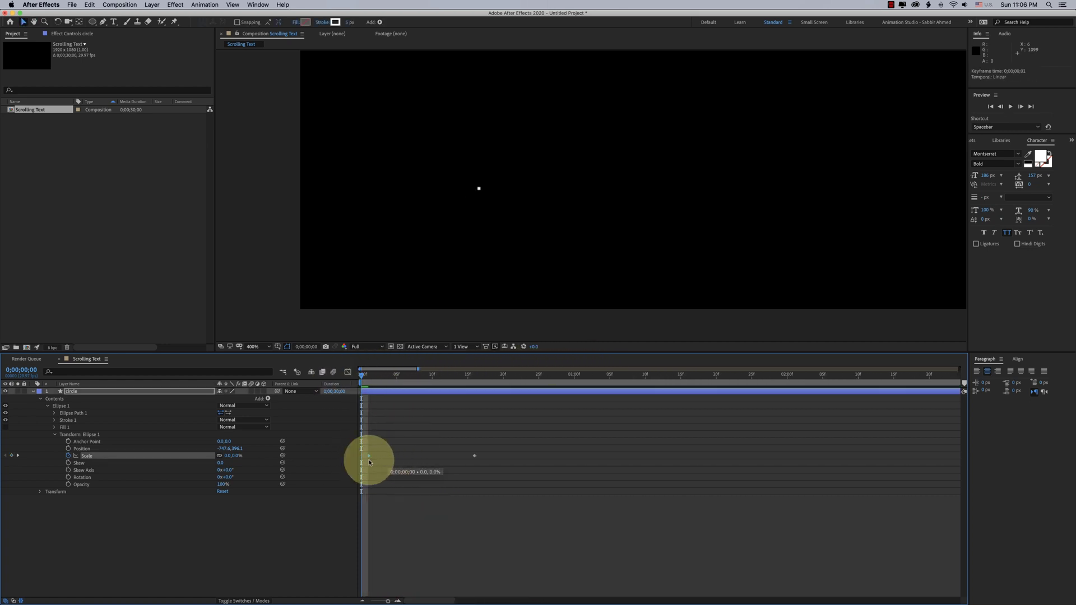
left_click_drag(369, 463, 397, 462)
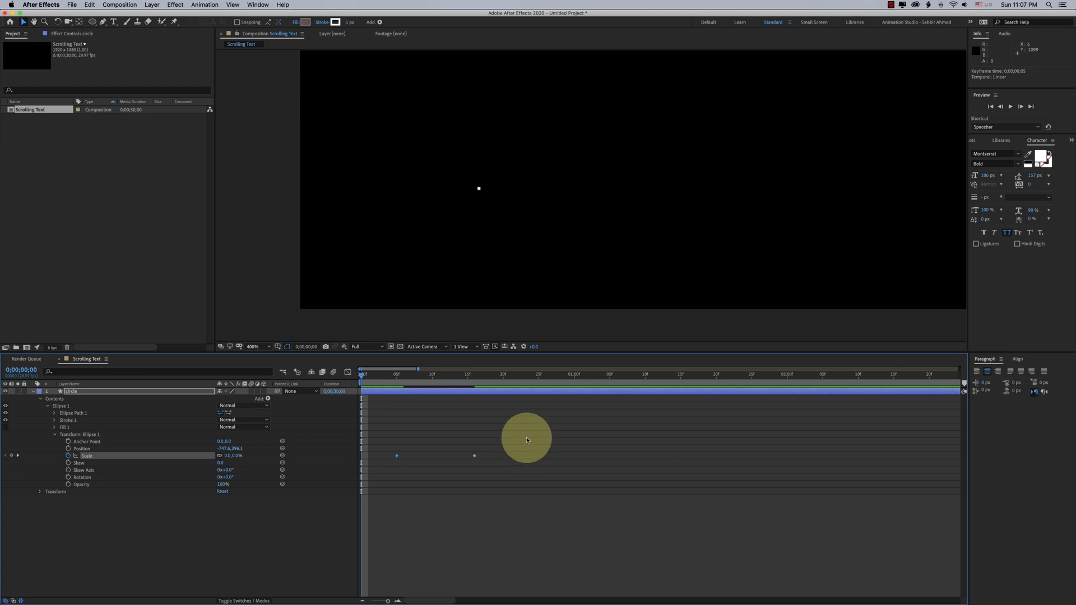
Apply Easy Ease to both Scale keyframes of Ellipse 1
left_click_drag(526, 439, 388, 471)
right_click(397, 455)
mouse_move(440, 554)
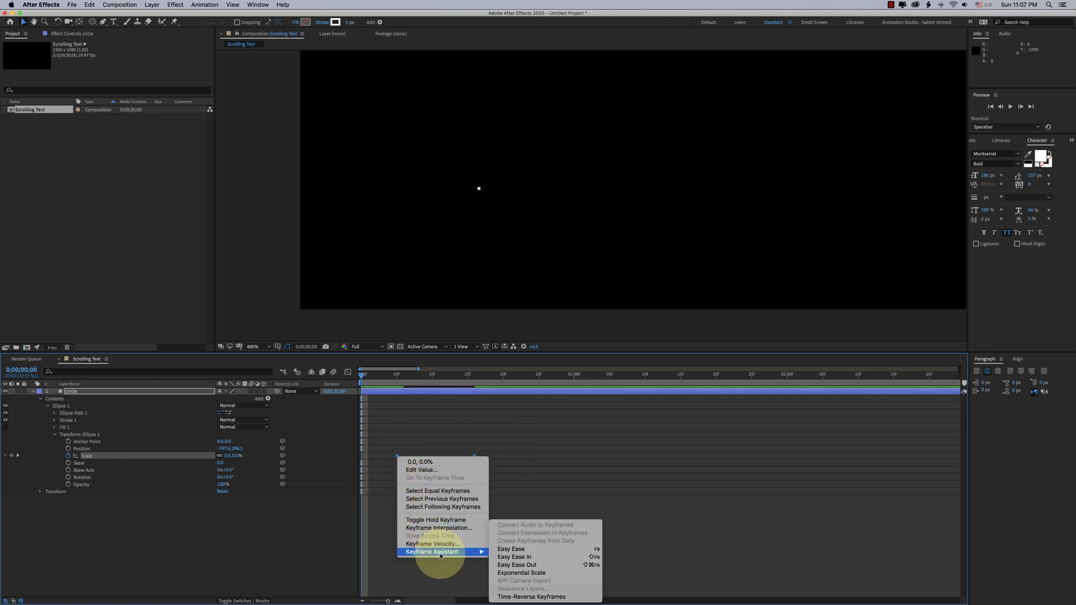
left_click(513, 550)
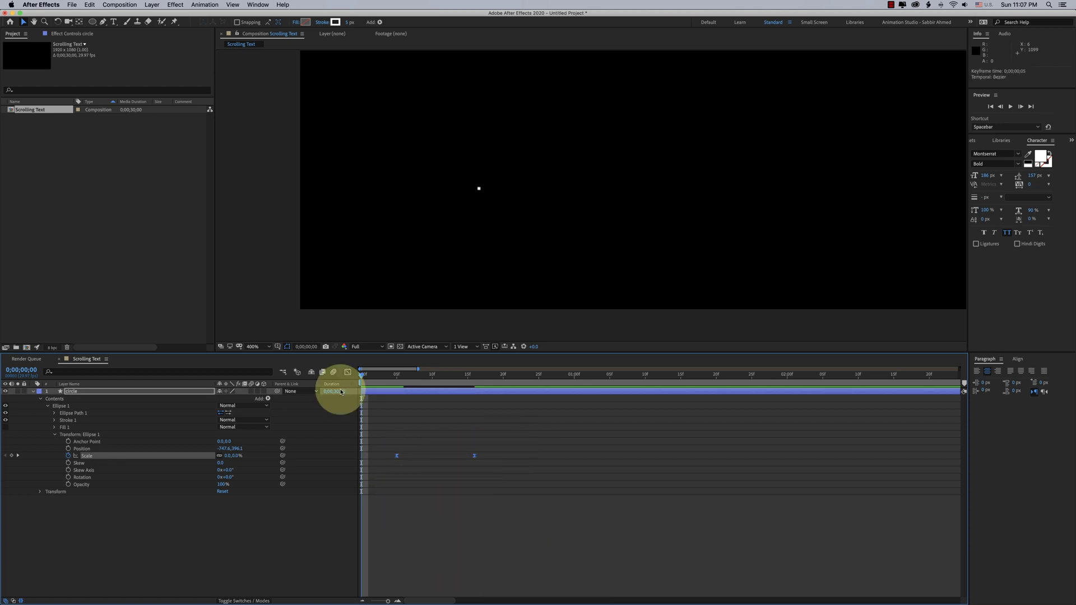
Reshape the Scale speed curve in the Graph Editor by lengthening the first keyframe's ease handle, then return to the layer bars
left_click(348, 372)
left_click(396, 571)
left_click_drag(410, 571, 420, 570)
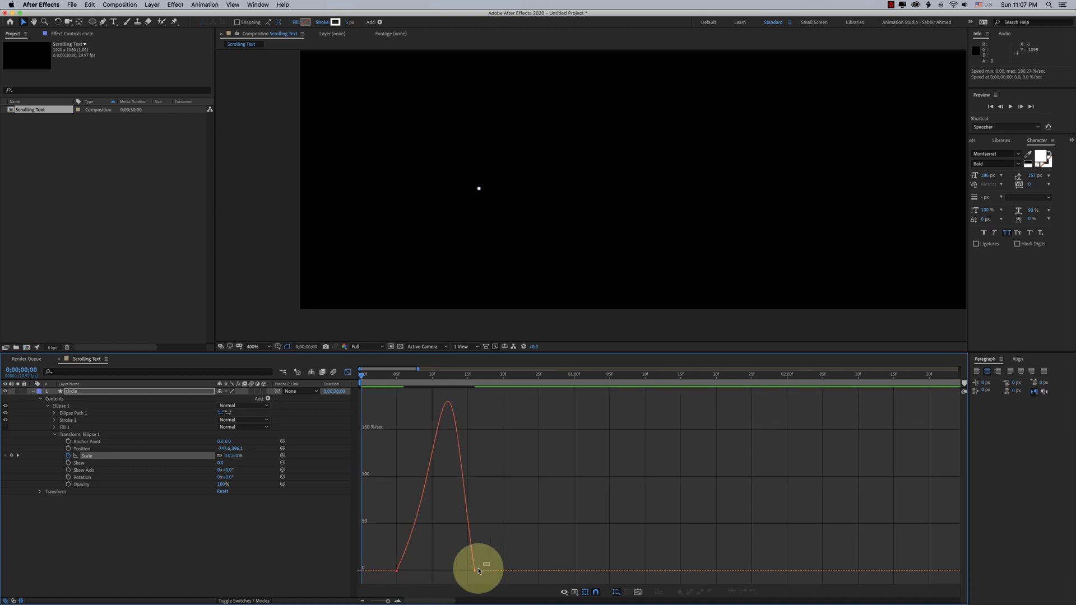
left_click(475, 570)
left_click(347, 372)
Duplicate Ellipse 1 inside the contents of the circle layer
left_click(480, 374)
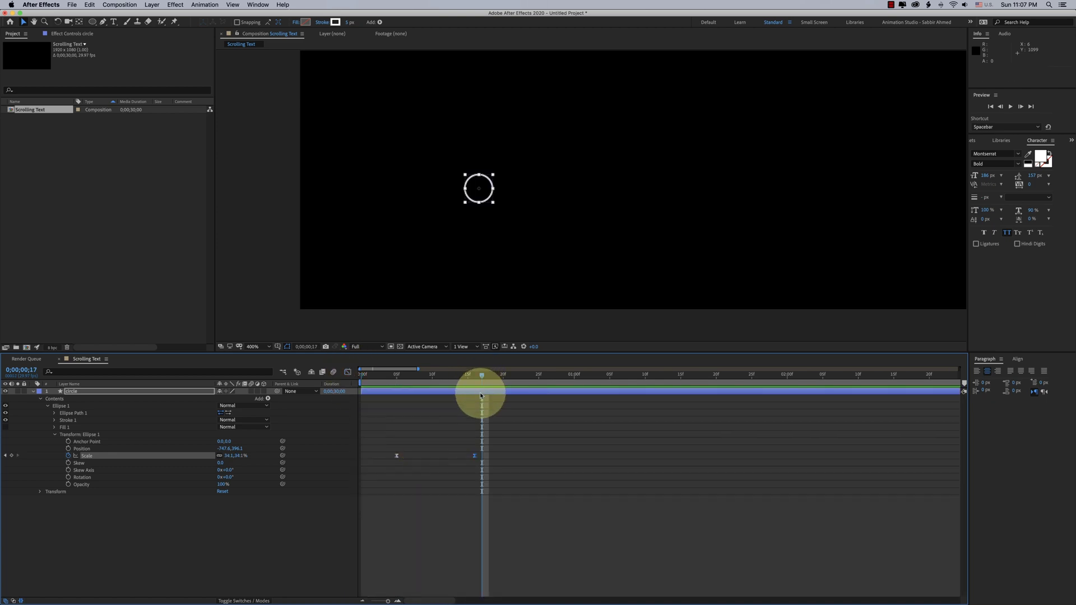
left_click(481, 392)
left_click(61, 407)
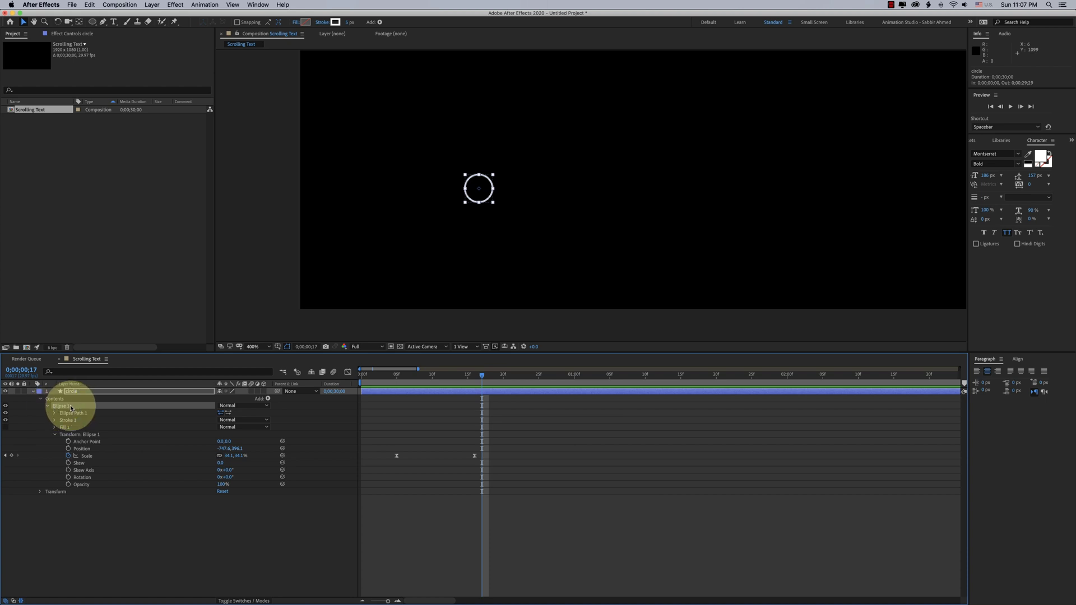
key("super+d")
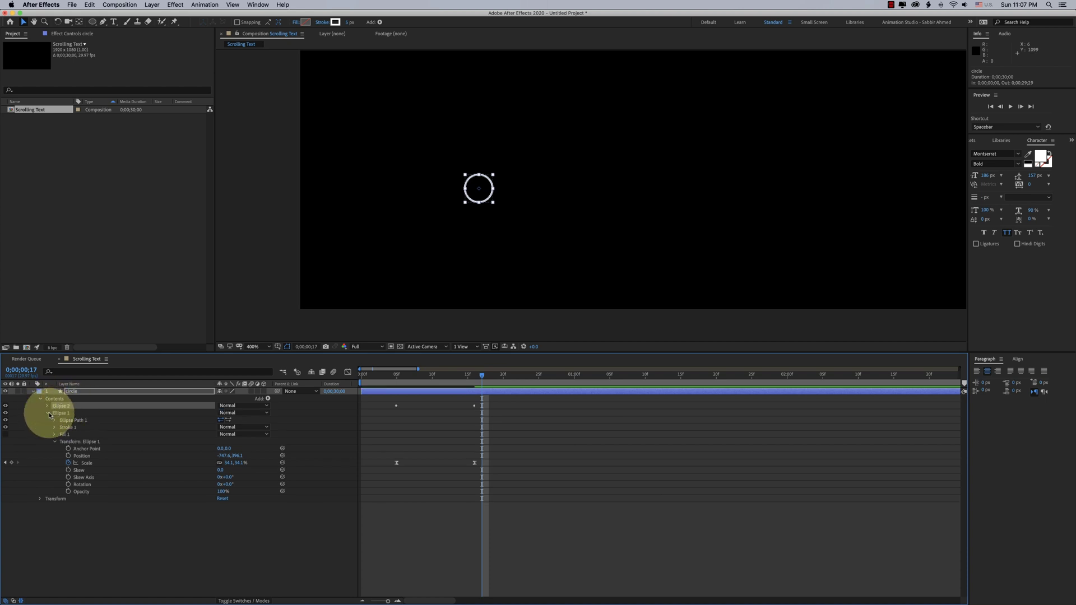
Shift both Scale keyframes of Ellipse 2 two frames later, so the first one sits at 0;00;00;07
left_click(48, 413)
left_click(47, 406)
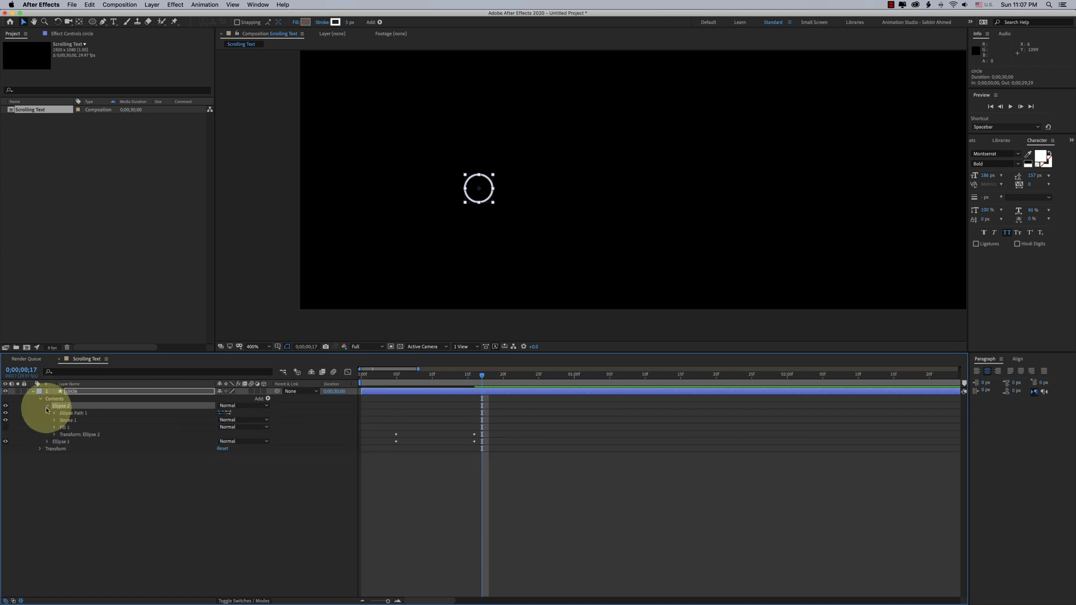
left_click(55, 436)
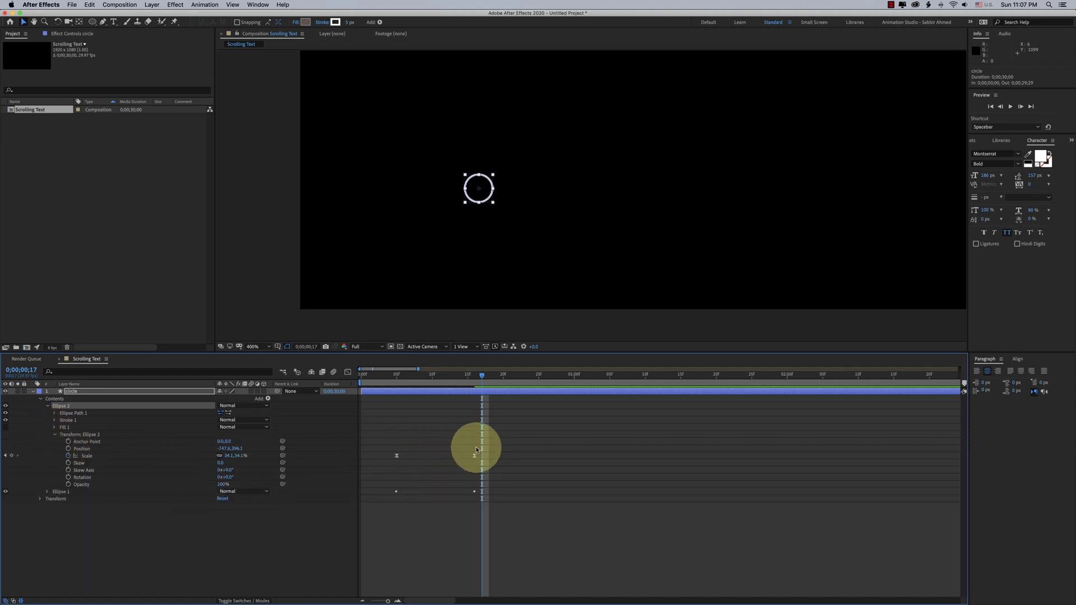
left_click_drag(488, 446, 412, 458)
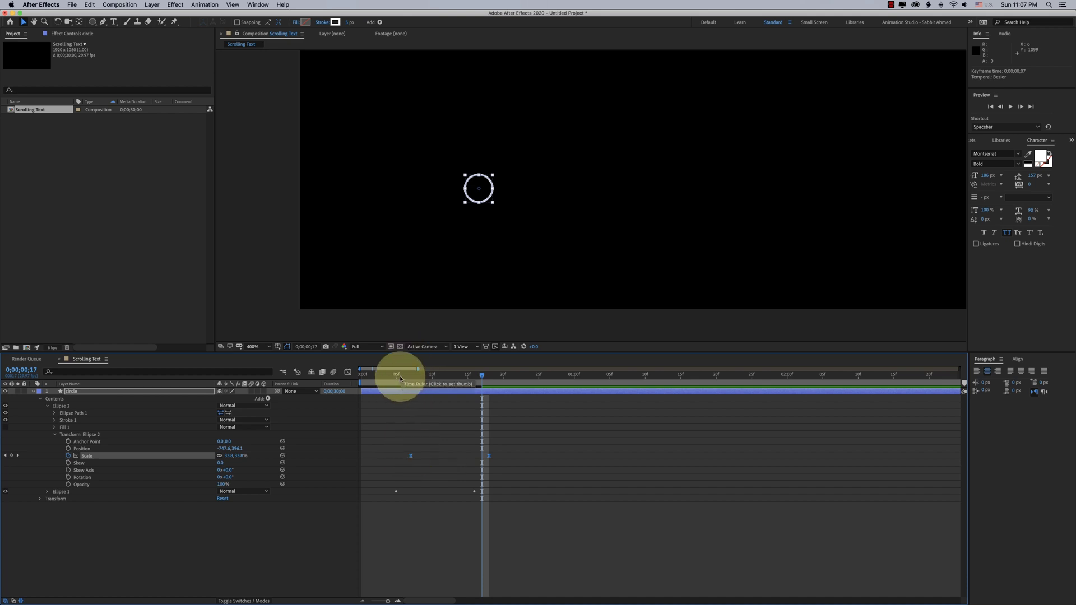
Reduce Ellipse 2's Scale to 11.1% on its second keyframe at 0;00;00;18
left_click(422, 376)
left_click_drag(422, 379, 489, 388)
left_click_drag(405, 464, 489, 460)
left_click(410, 457)
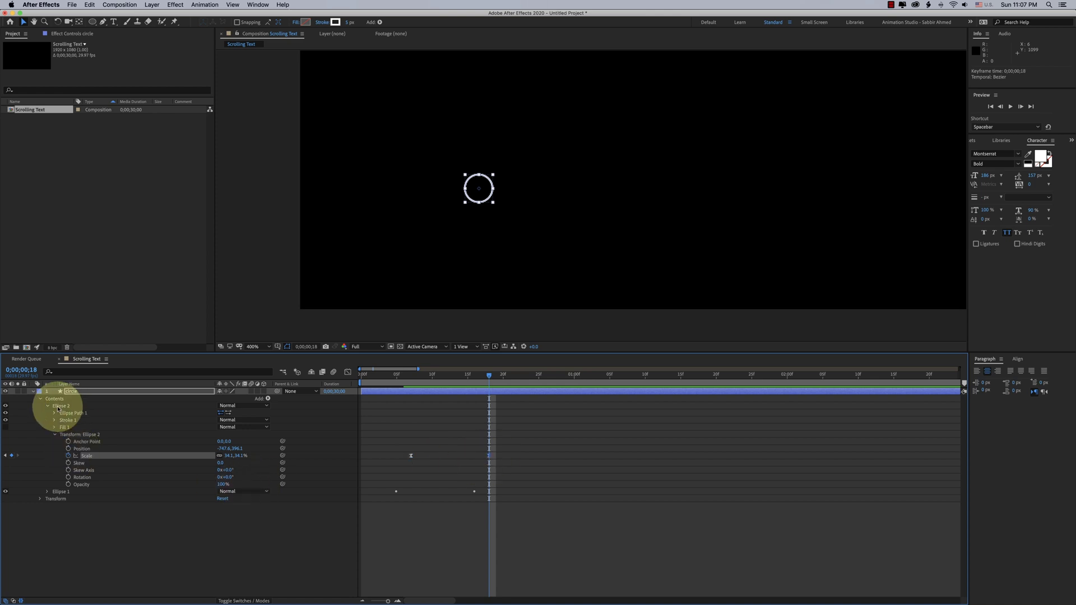
left_click_drag(226, 454, 218, 456)
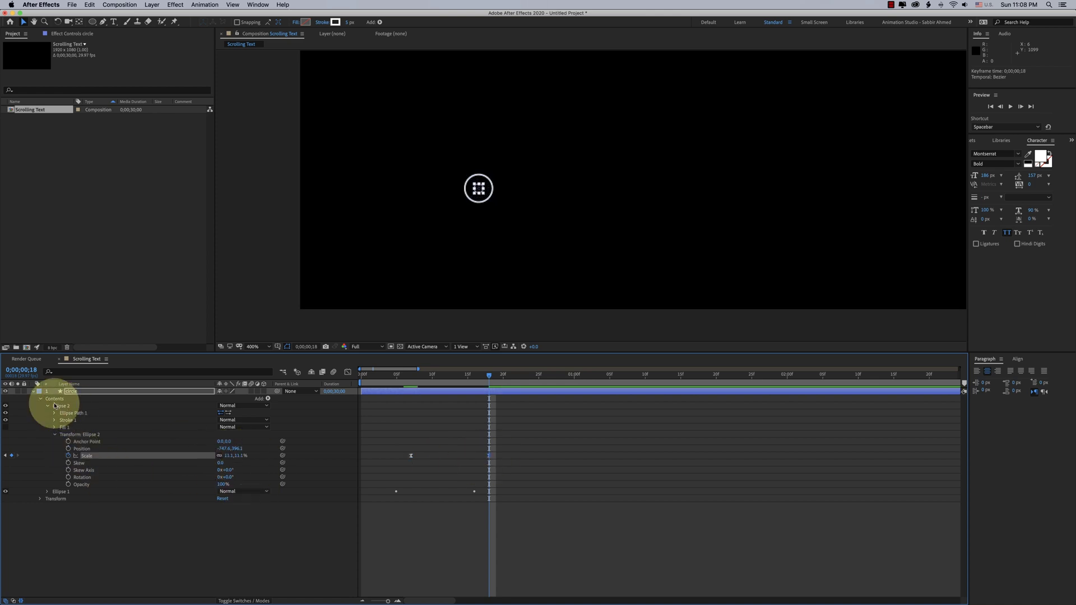
Set the stroke of Ellipse 2 to None
left_click(69, 408)
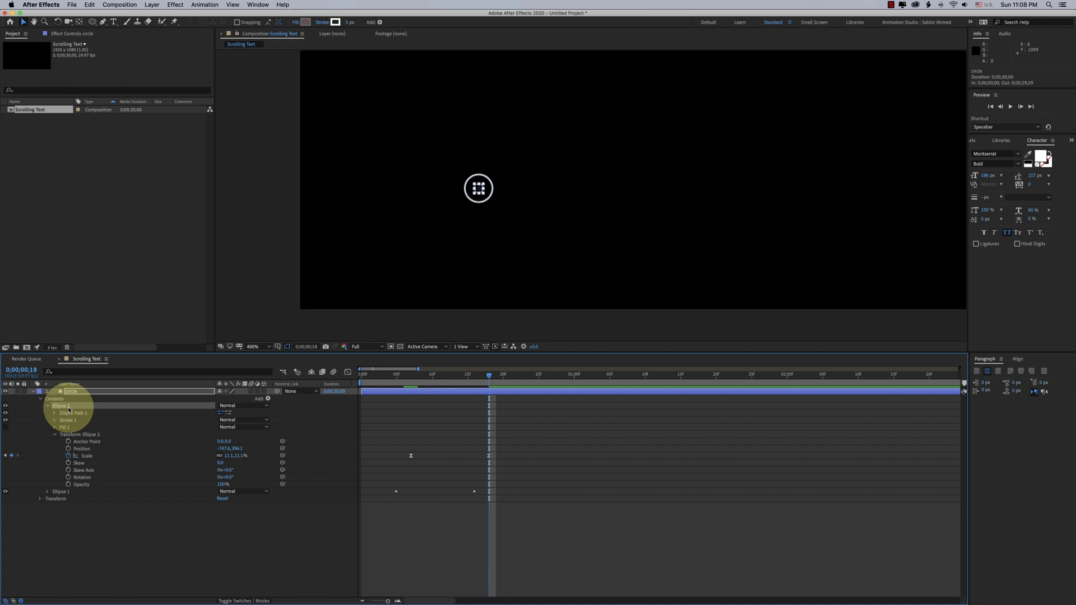
left_click(324, 23)
left_click(529, 225)
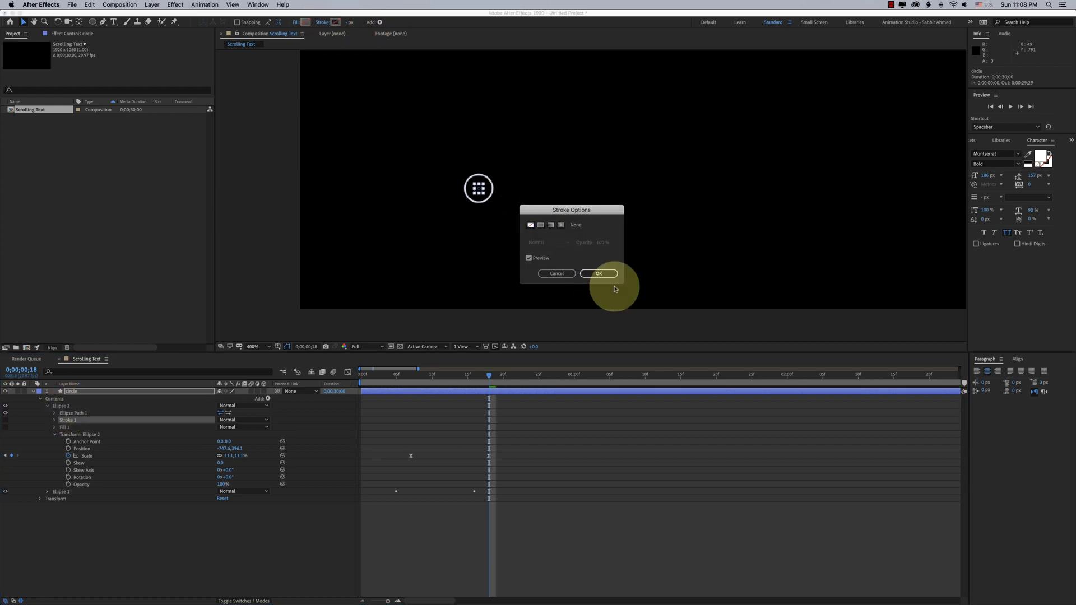
left_click(599, 274)
Fill Ellipse 2 with white sampled from the ring, making a solid dot in its centre
key("period")
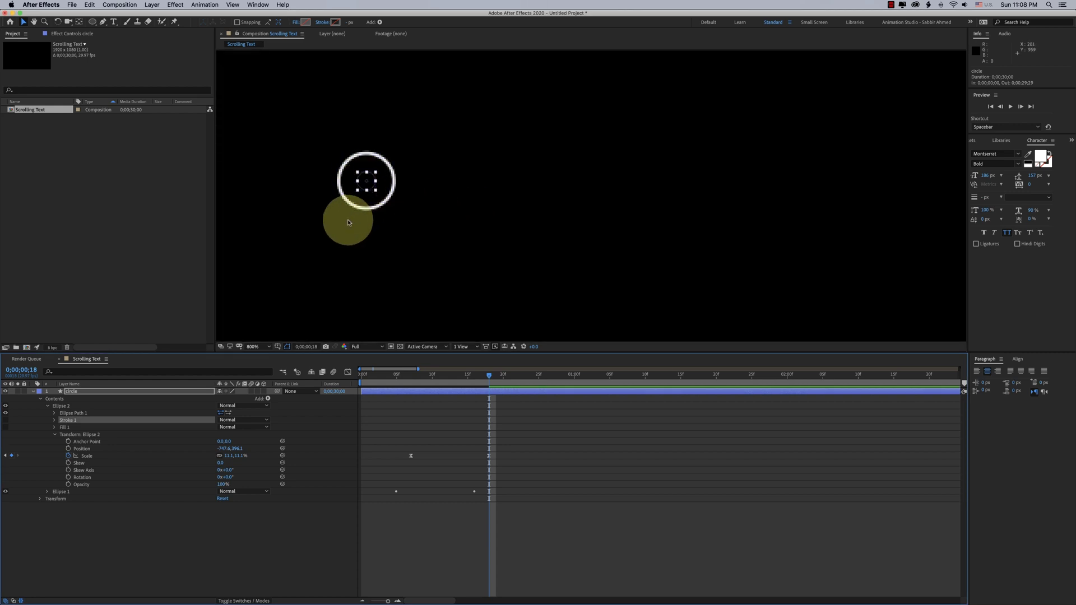
left_click(305, 23)
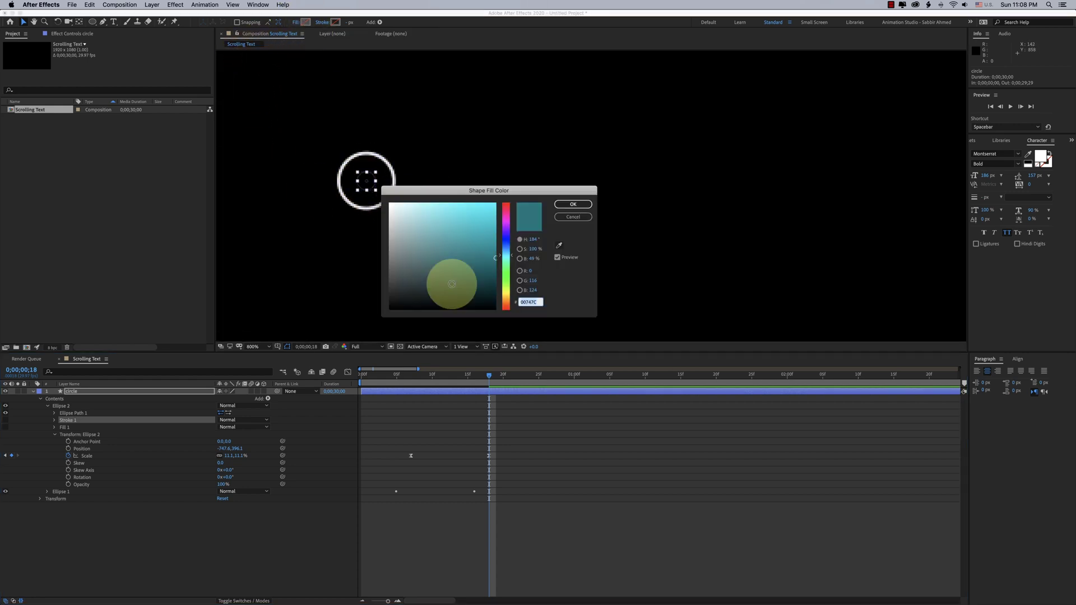
left_click_drag(451, 283, 367, 180)
left_click(576, 206)
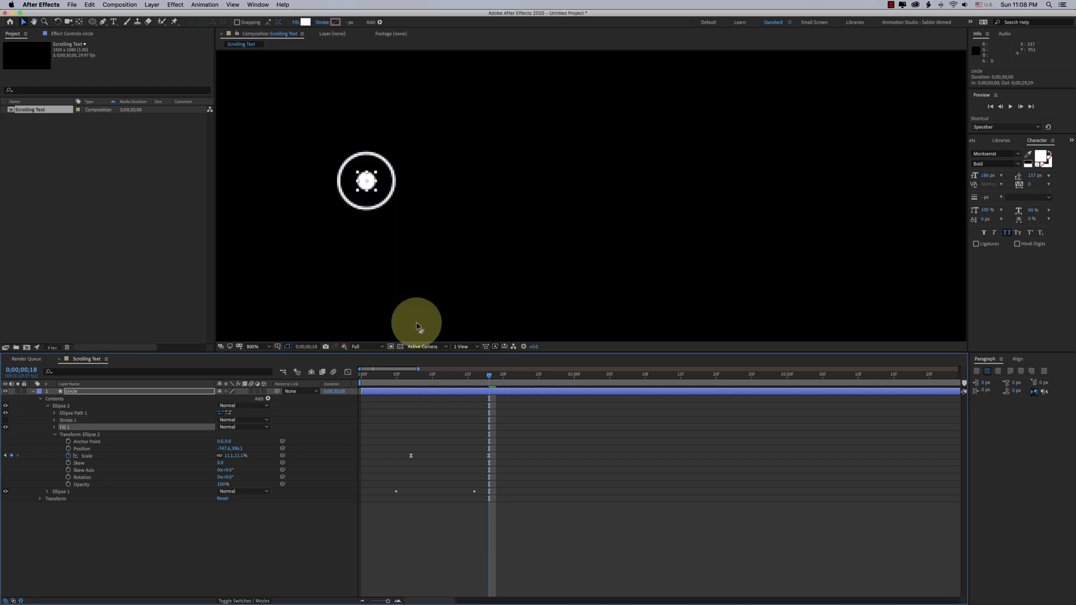
Reduce the end Scale keyframe of Ellipse 2 to 10.1% and preview the animation
left_click_drag(239, 455, 229, 456)
key("super+z")
key("space")
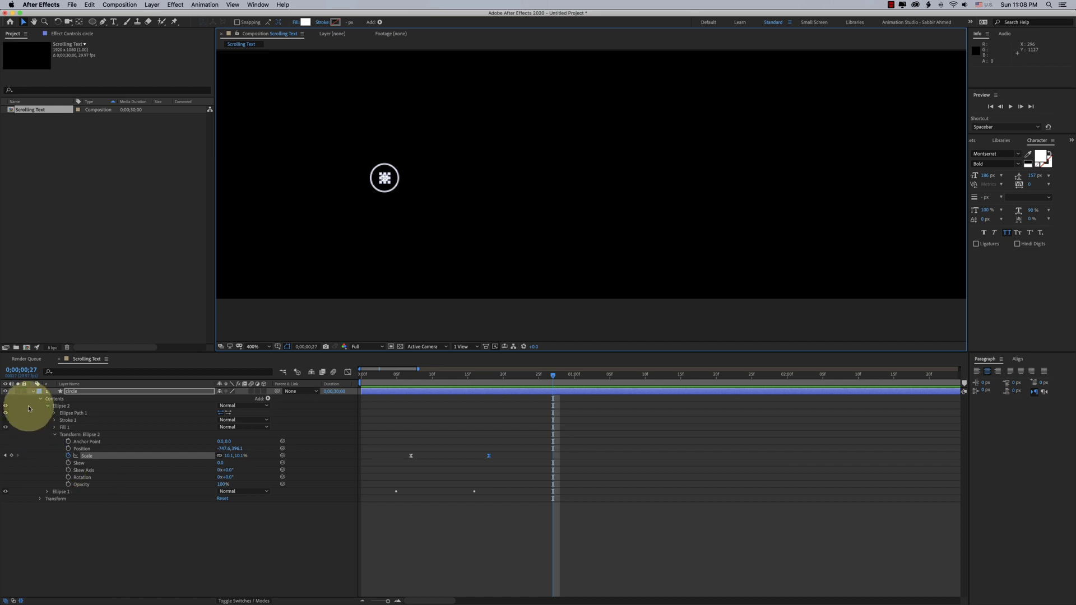
Collapse the circle layer, create a new shape layer and rename it line
left_click(33, 392)
right_click(157, 448)
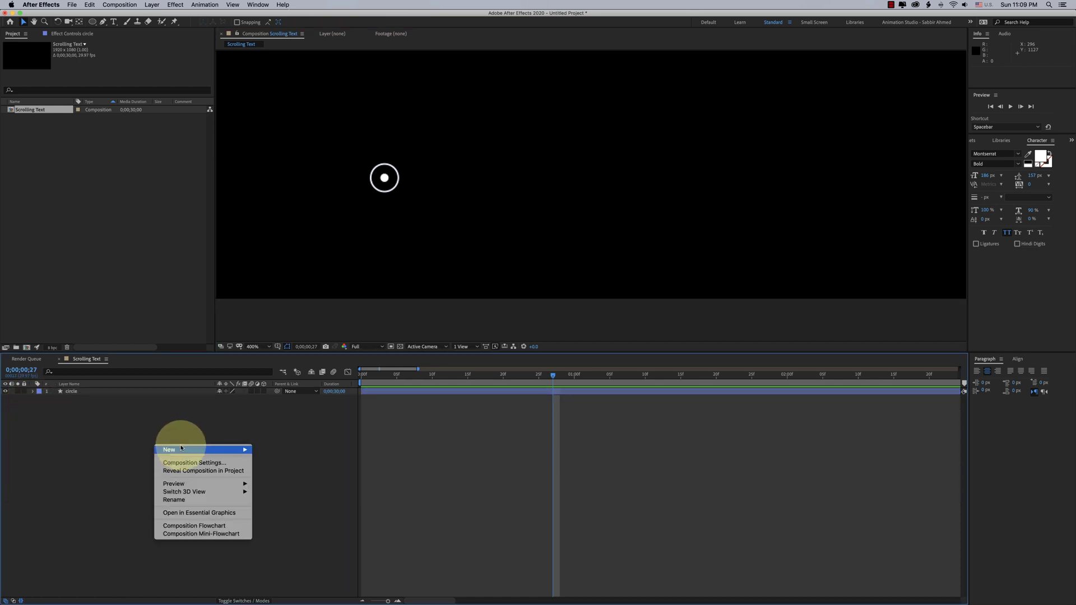
mouse_move(184, 450)
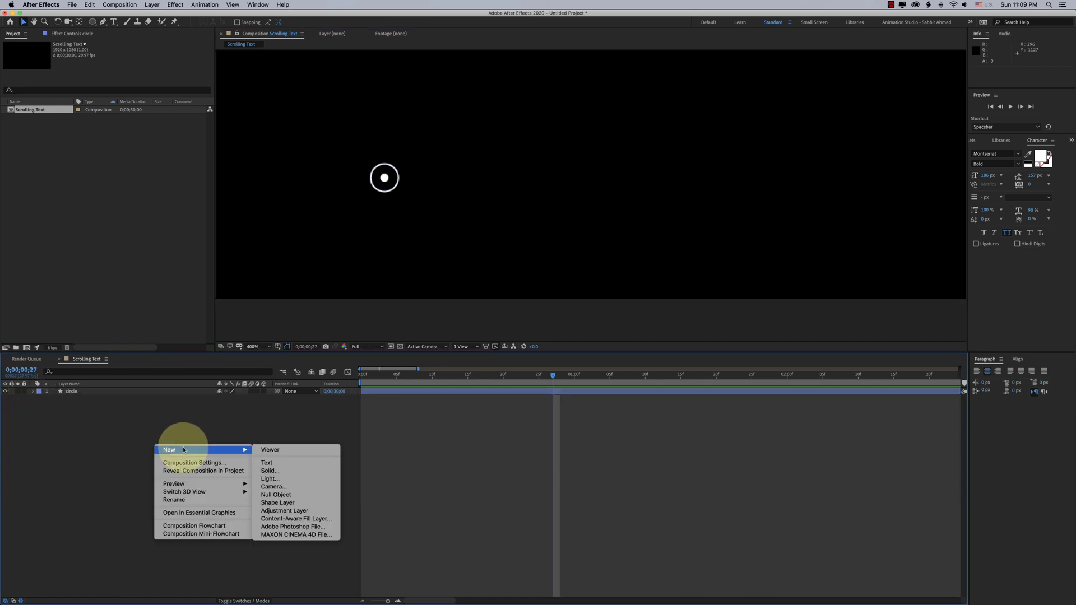
left_click(286, 502)
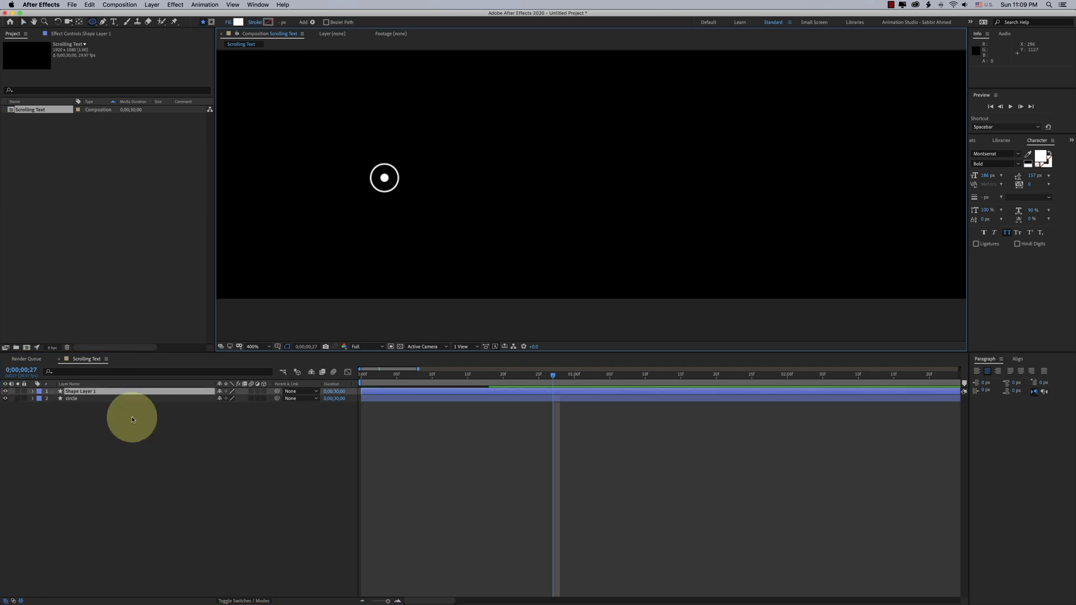
left_click(103, 391)
key("Return")
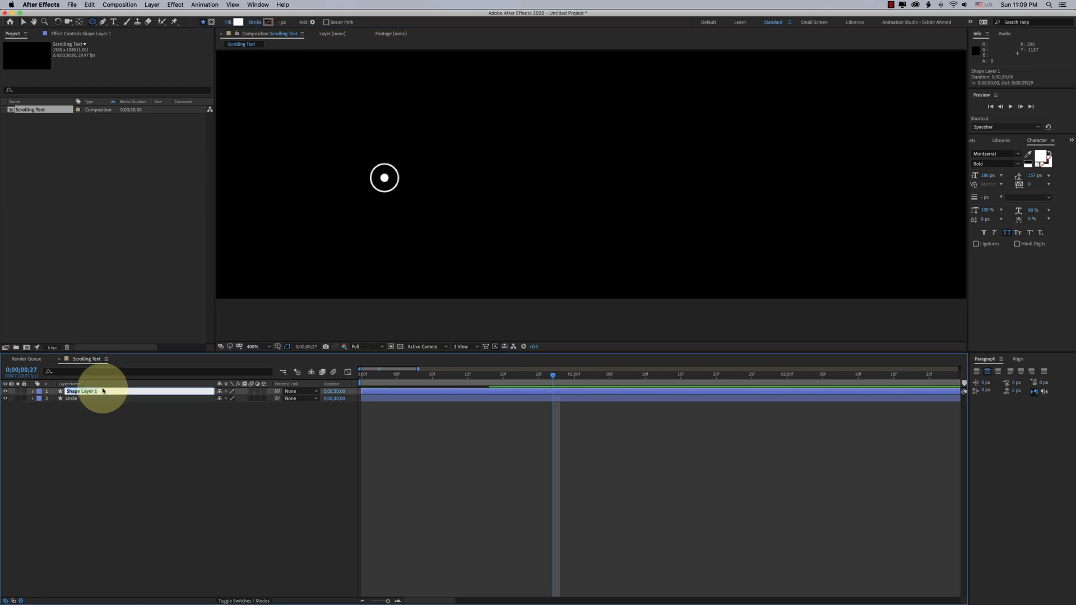
type("line")
key("Return")
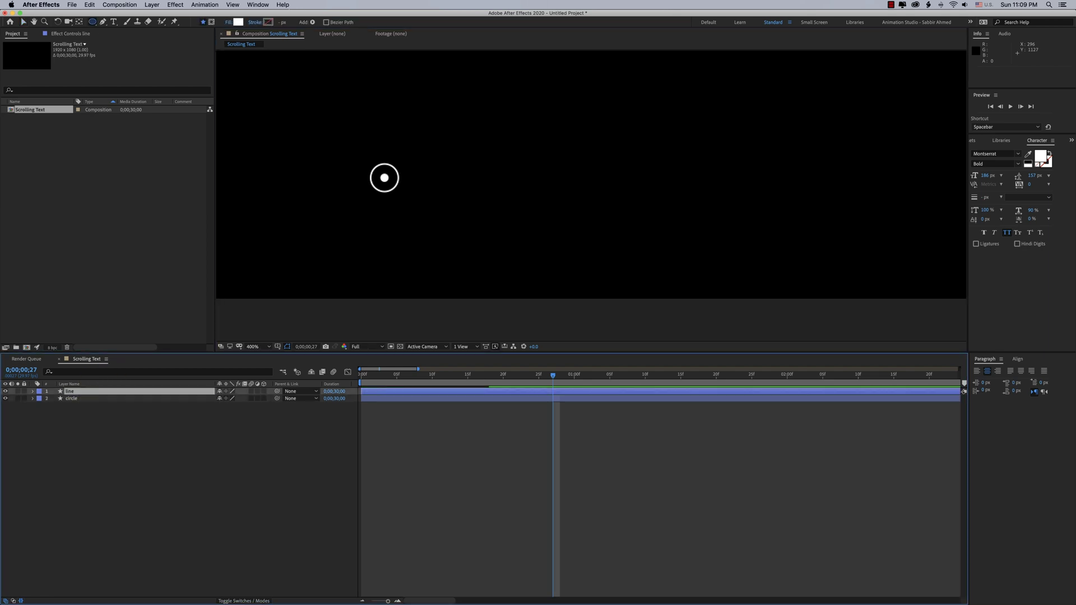
Set up the Pen tool for the line layer with no fill and a white FFFFFF stroke
left_click(103, 22)
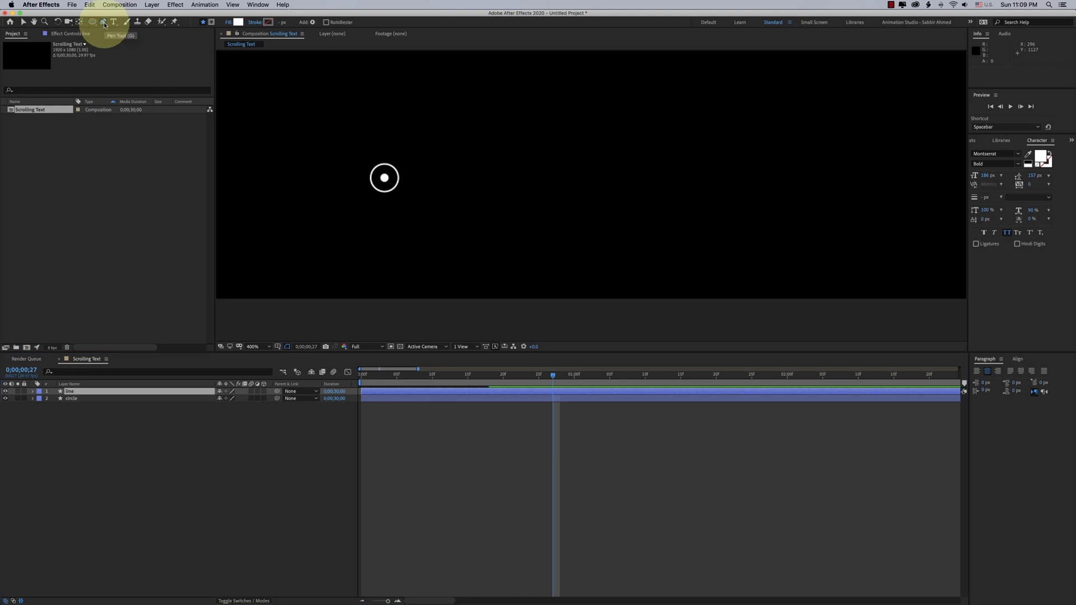
left_click(230, 22)
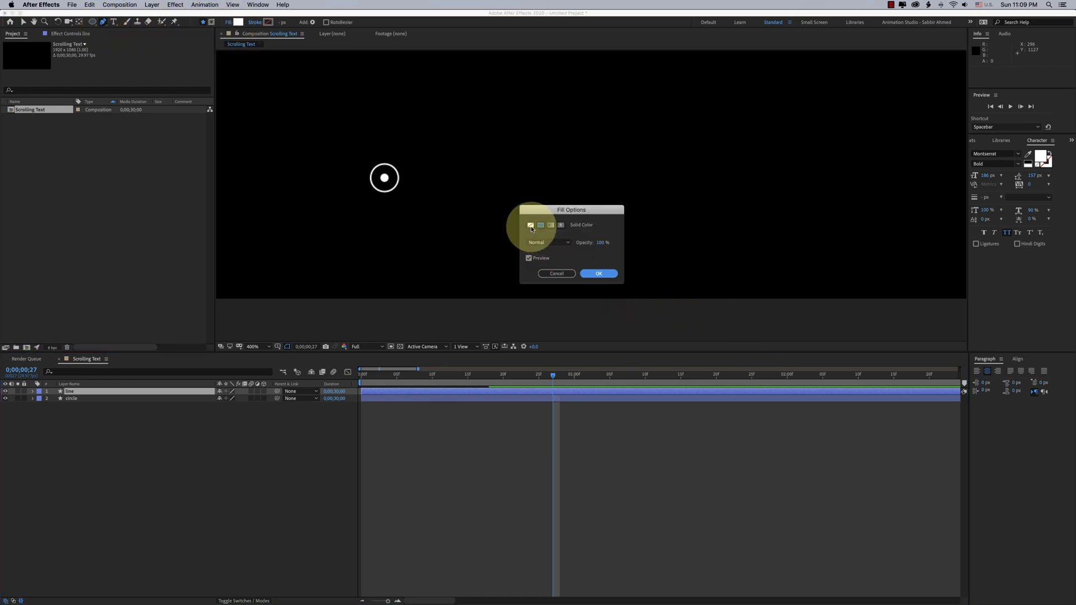
left_click(531, 226)
left_click(597, 273)
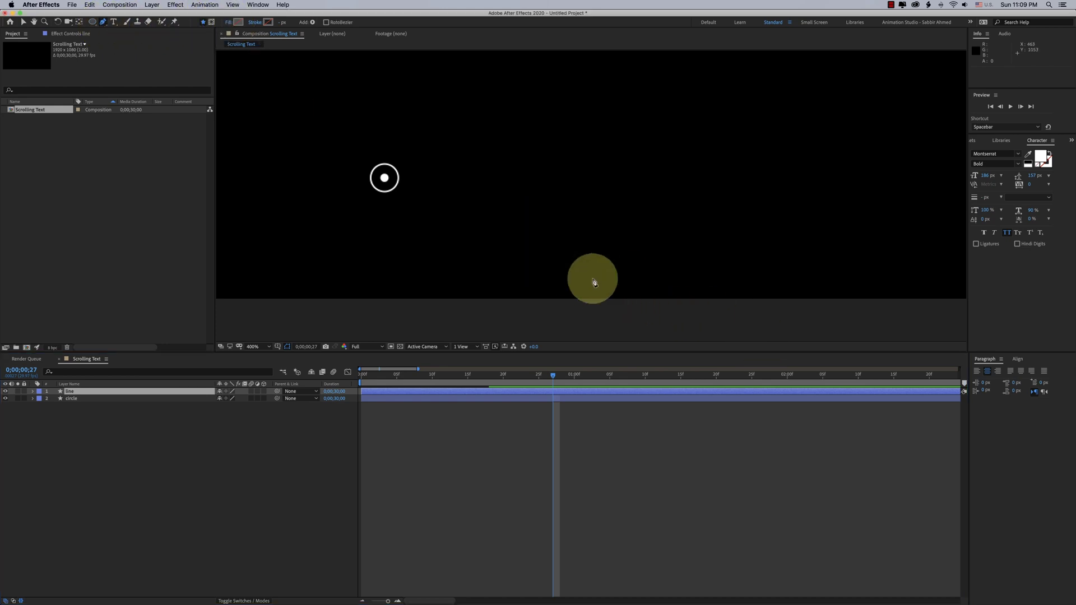
left_click(269, 23)
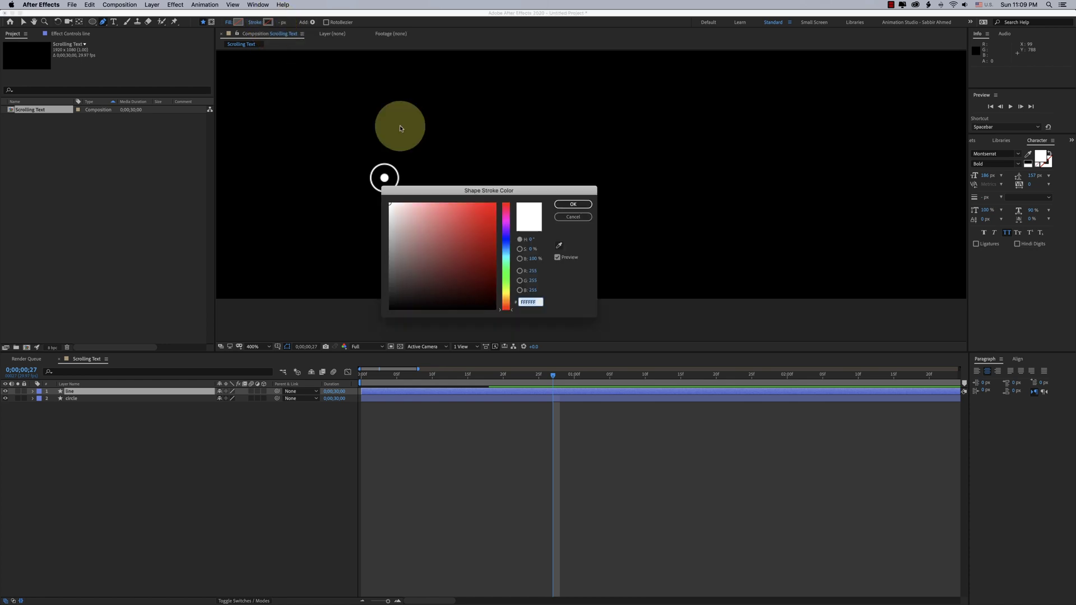
left_click(573, 205)
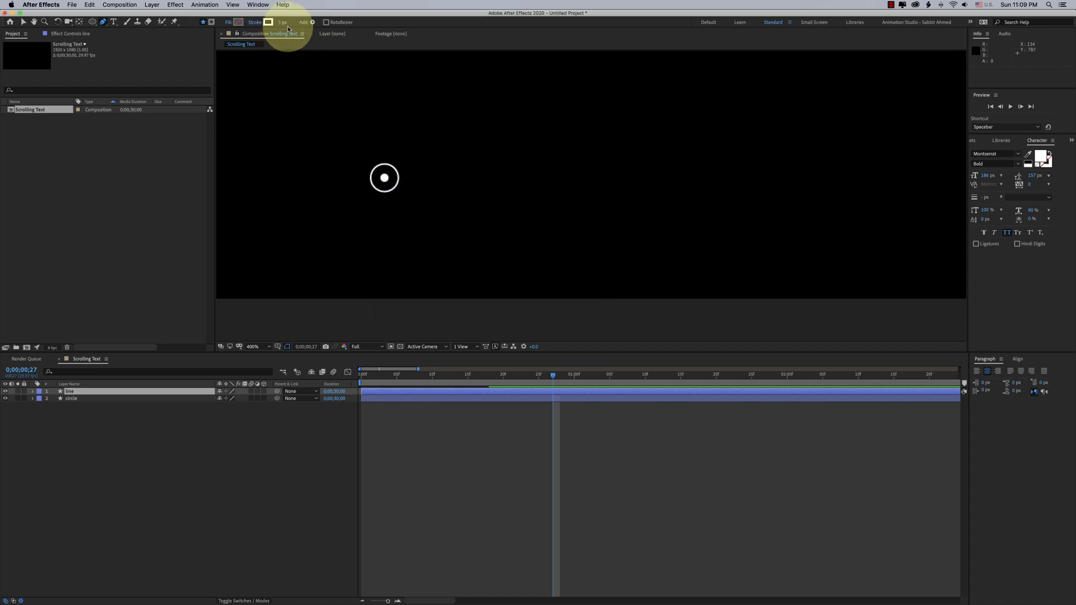
Draw a straight horizontal line from the centre of the dot out to the right of the ring, then deselect it
left_click(386, 181)
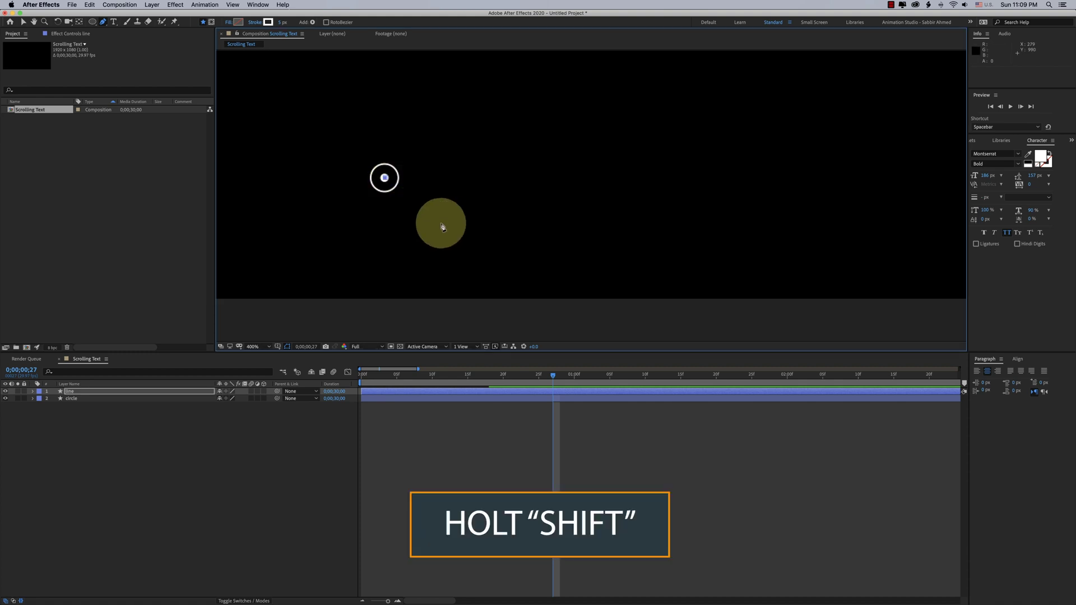
left_click(715, 193, "shift")
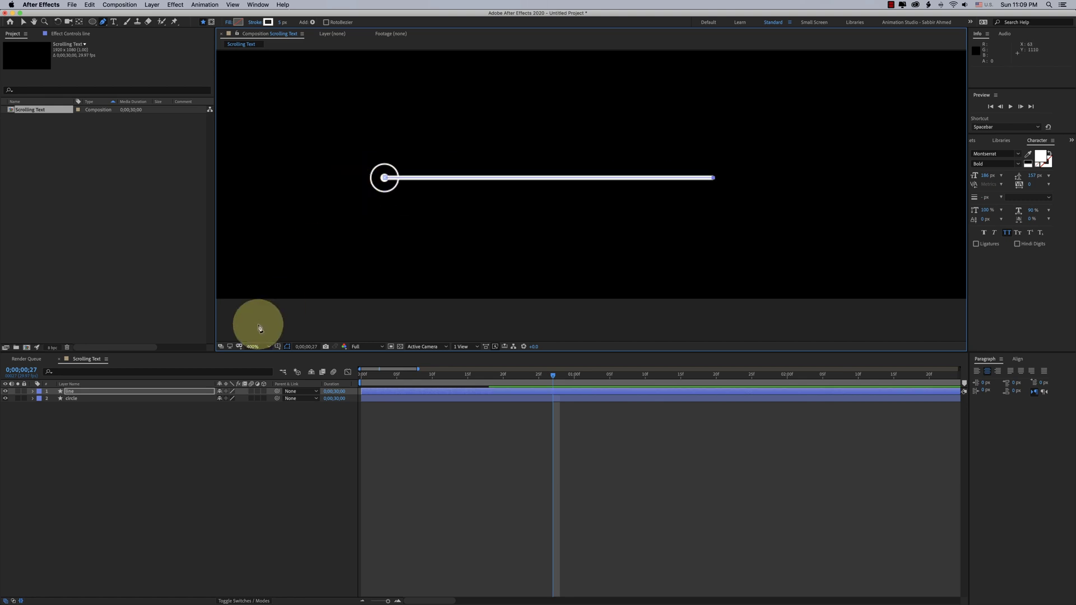
left_click(252, 347)
left_click(256, 355)
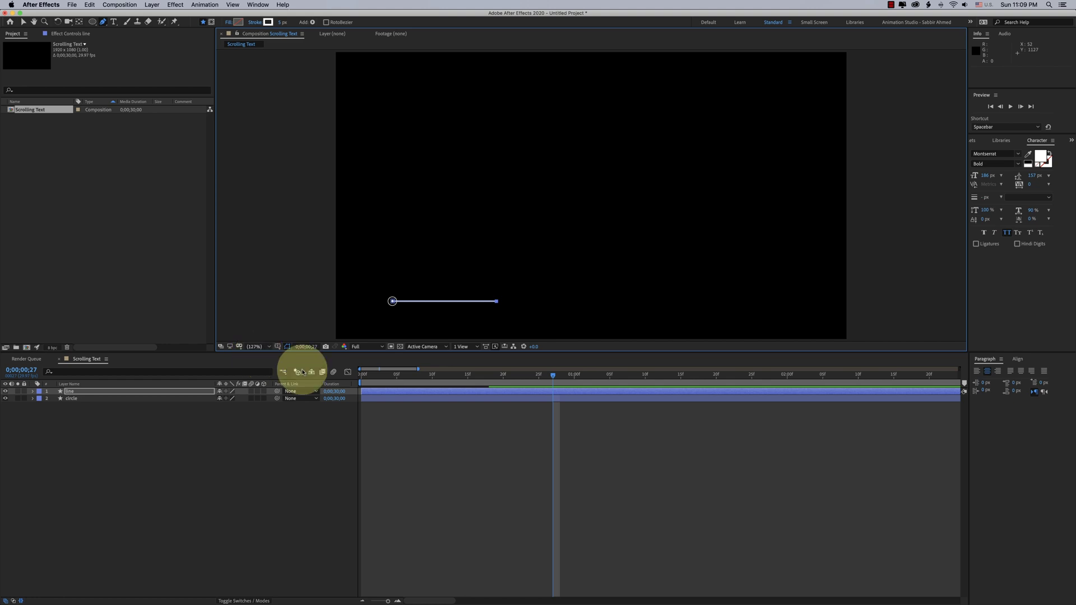
left_click(558, 503)
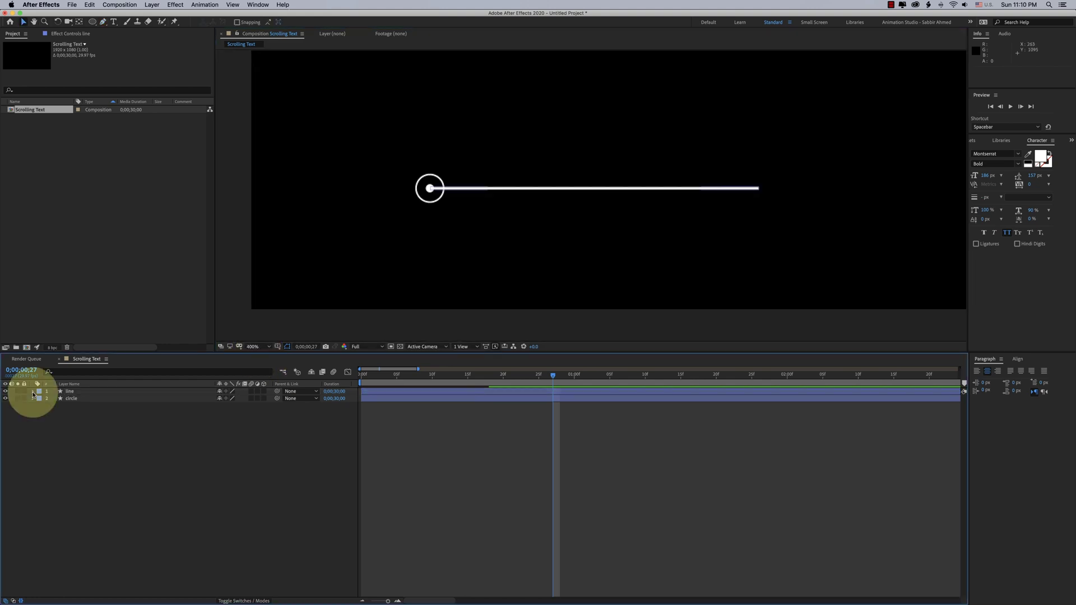
Add Trim Paths to Shape 1 of the line layer and keyframe its End at 100% at 0;00;00;27
left_click(33, 393)
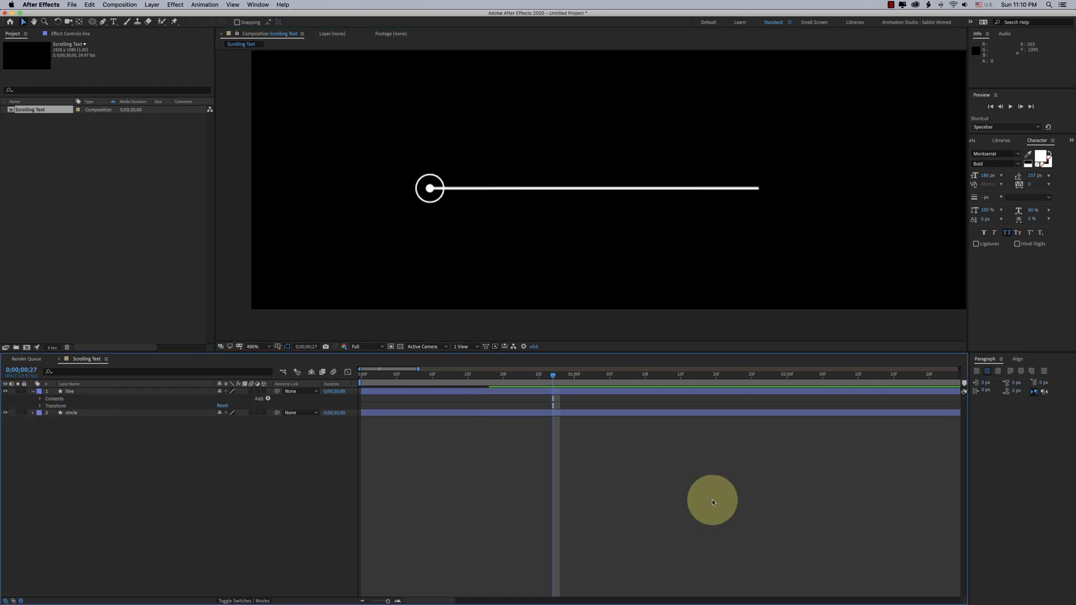
left_click(41, 399)
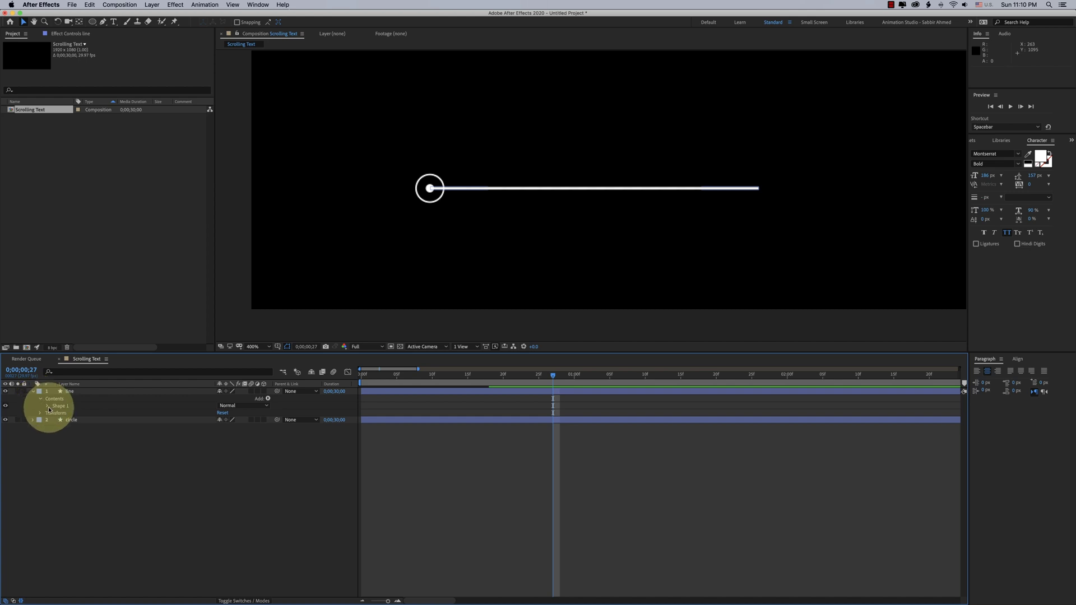
left_click(48, 406)
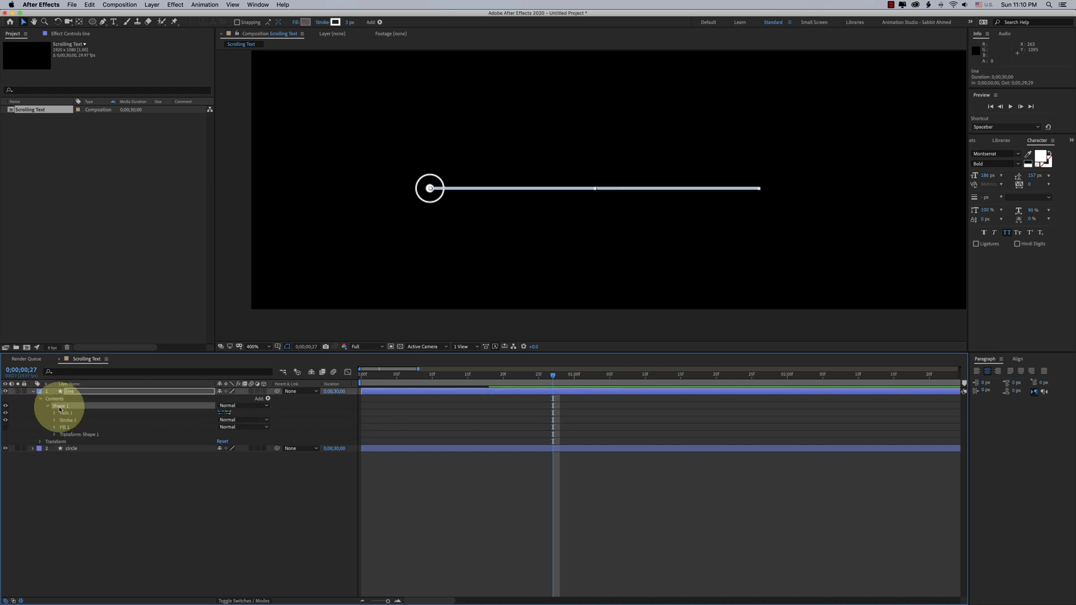
left_click(268, 399)
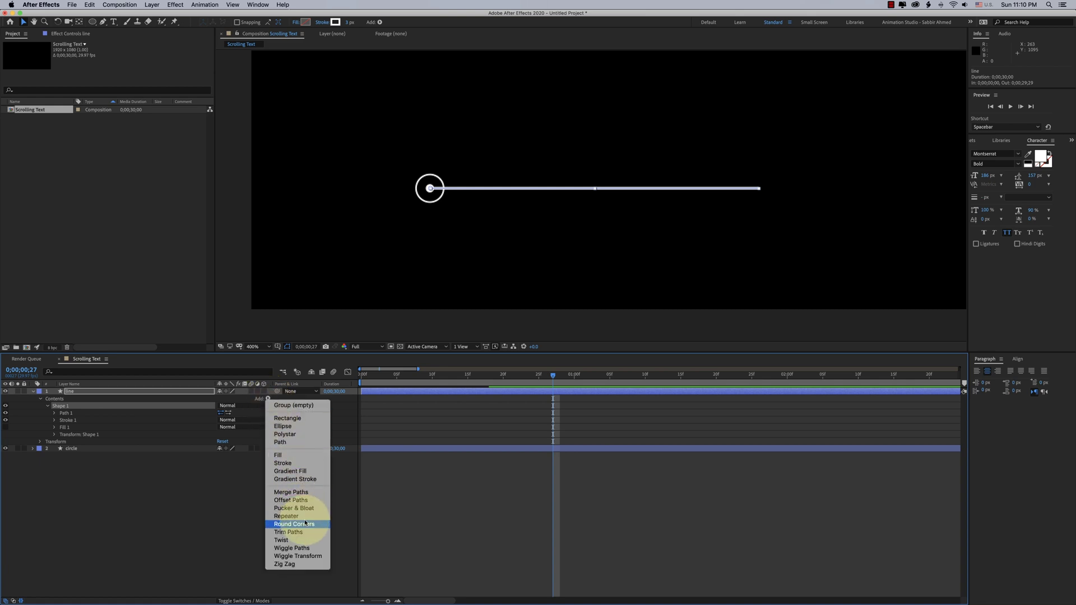
left_click(286, 532)
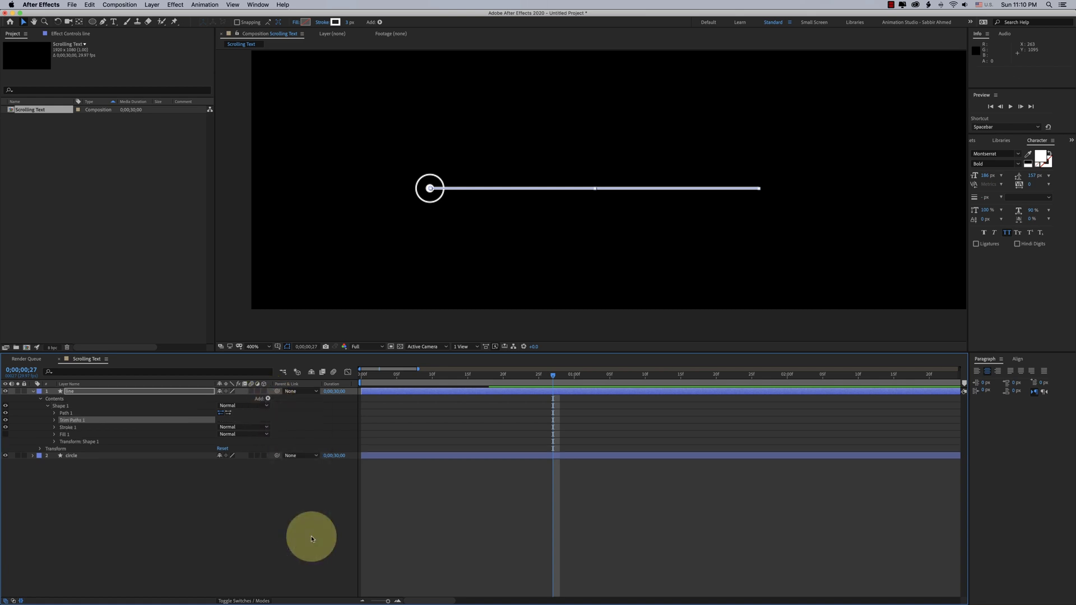
left_click(54, 421)
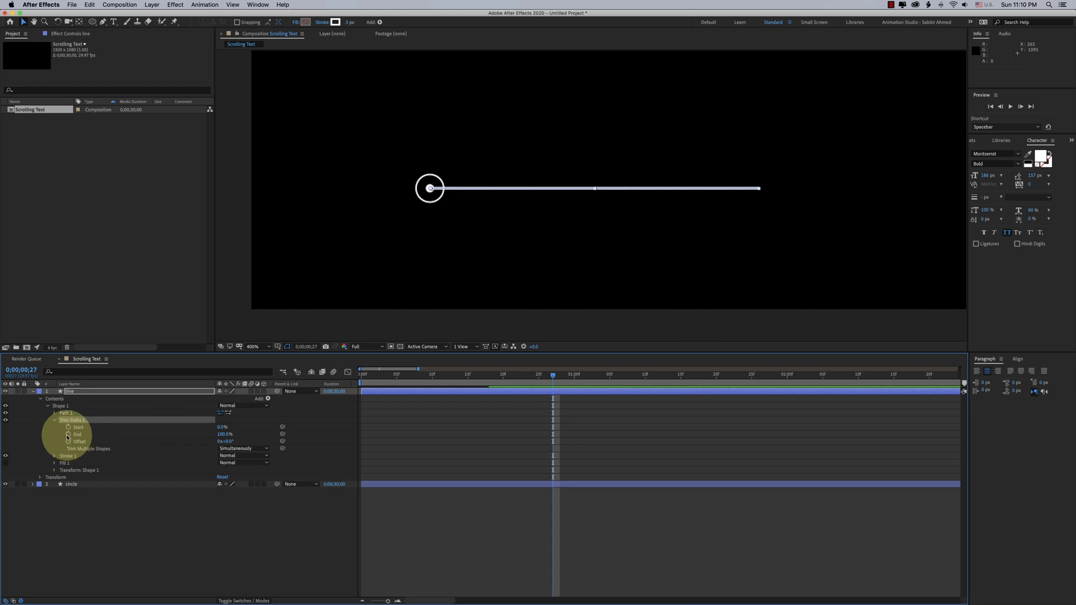
left_click(68, 434)
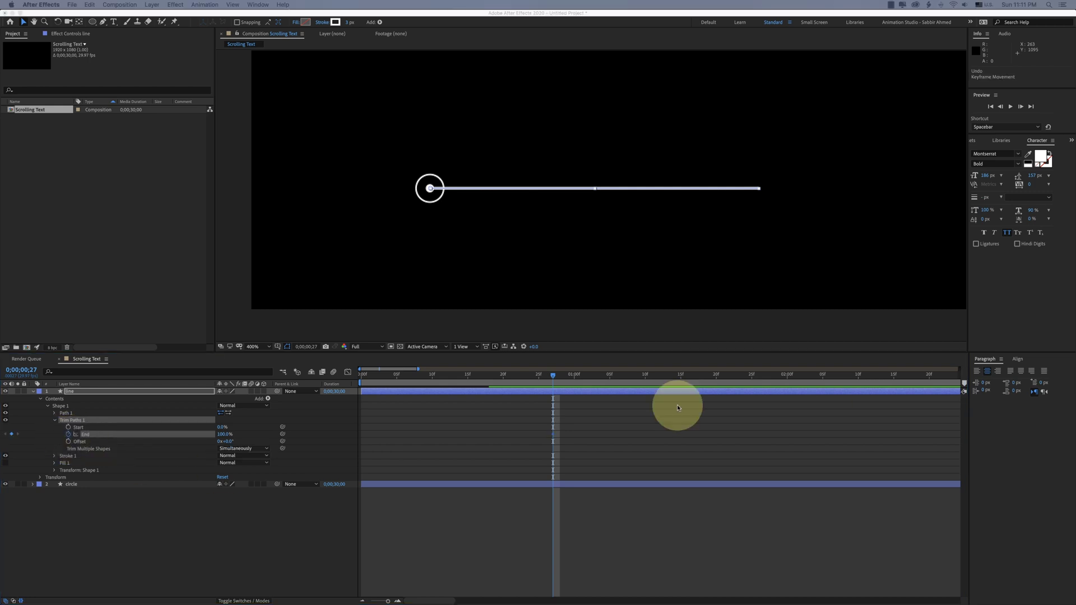
Keyframe the line's Trim Paths End at 0% at 0;00;00;11 and move its 100% keyframe to 0;00;01;01
left_click(493, 379)
left_click(442, 379)
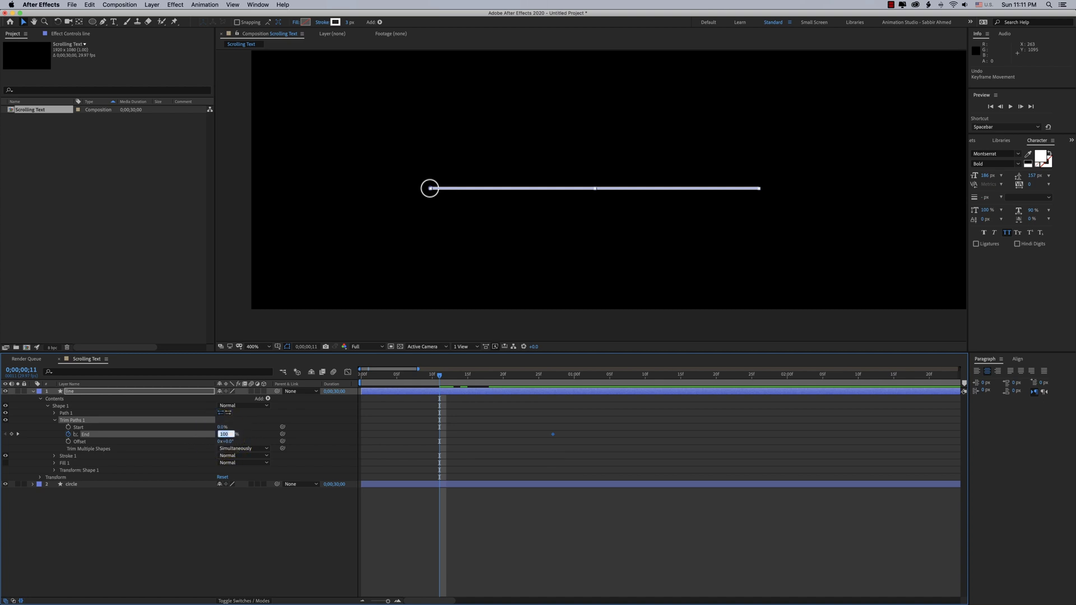
left_click(323, 439)
left_click(528, 421)
left_click_drag(440, 375, 369, 413)
Apply Easy Ease to both End keyframes of the line layer
left_click_drag(670, 420, 426, 447)
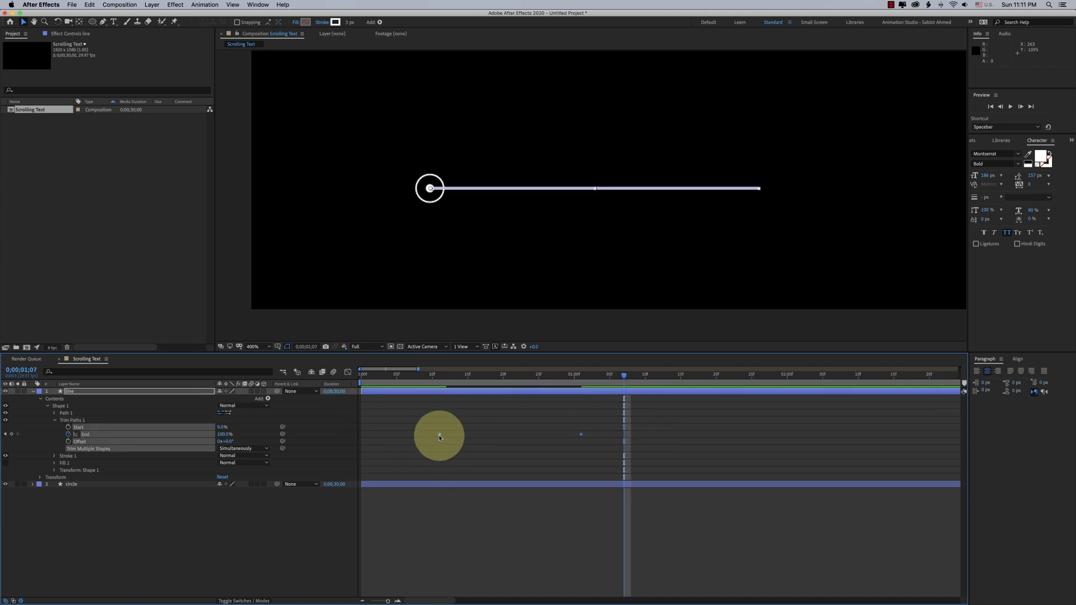
right_click(440, 435)
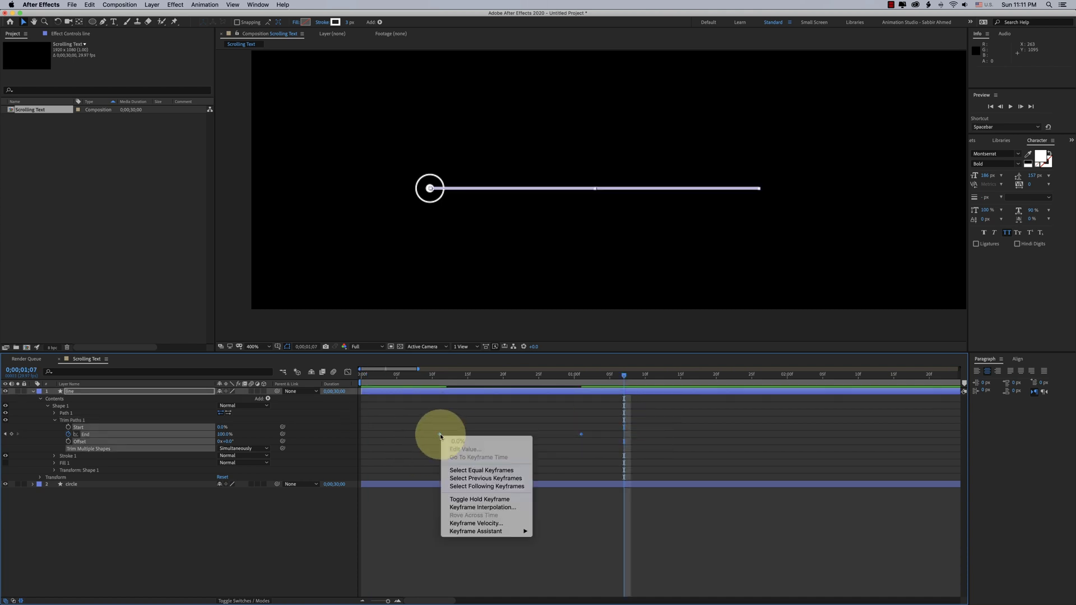
mouse_move(490, 531)
left_click(557, 548)
Reshape the line's End speed curve into a steeper central peak by lengthening both easing handles, and preview the motion
left_click(348, 372)
left_click_drag(463, 571, 482, 570)
left_click_drag(558, 571, 543, 571)
key("space")
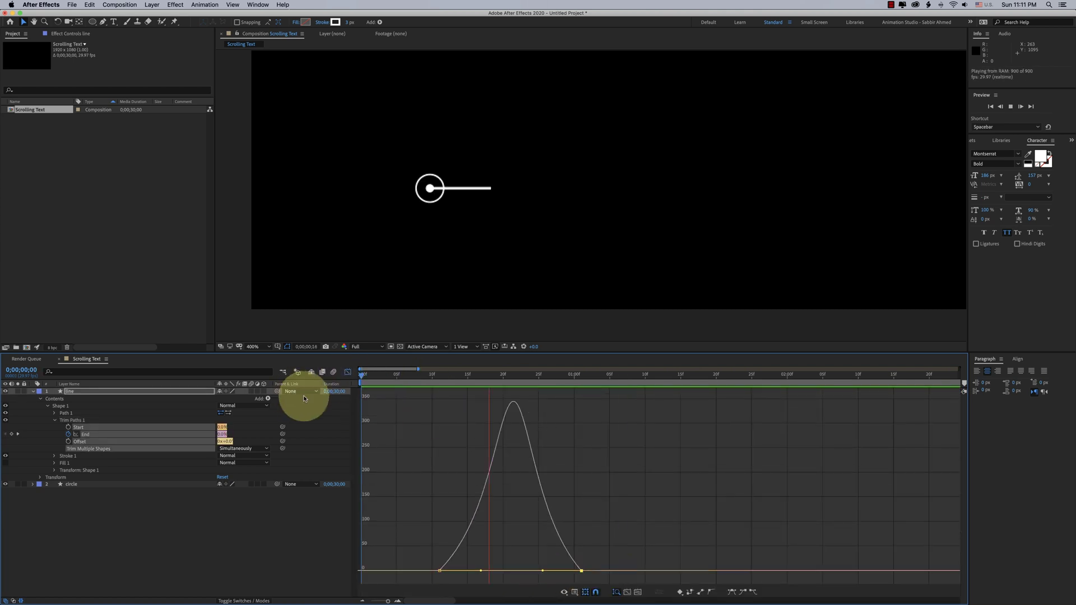
left_click_drag(482, 571, 490, 571)
key("space")
left_click(348, 372)
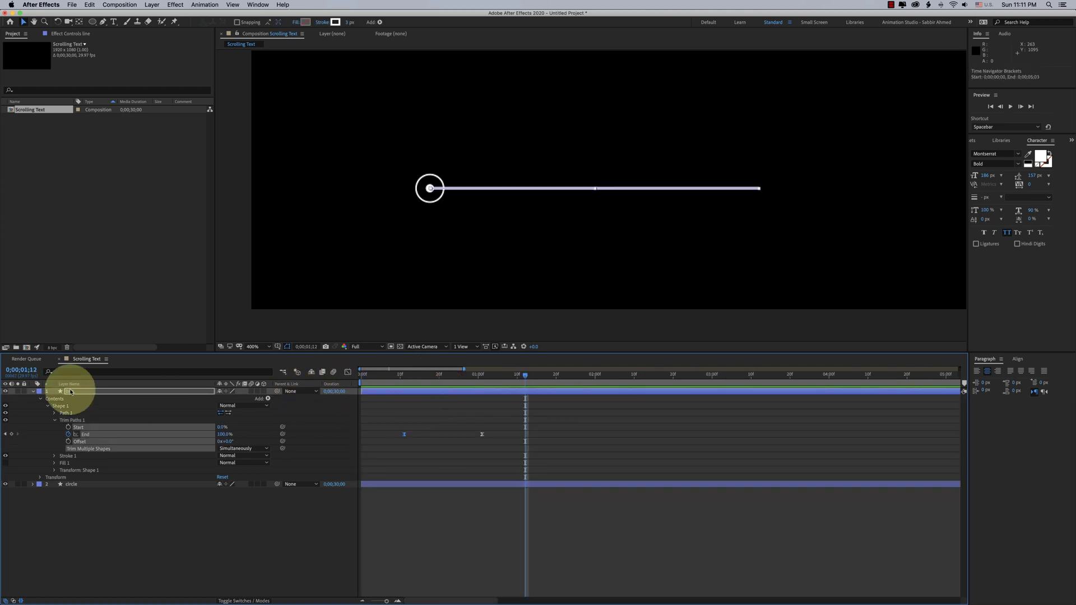
Collapse the line layer, create a new shape layer and rename it outline
left_click(33, 393)
left_click(95, 470)
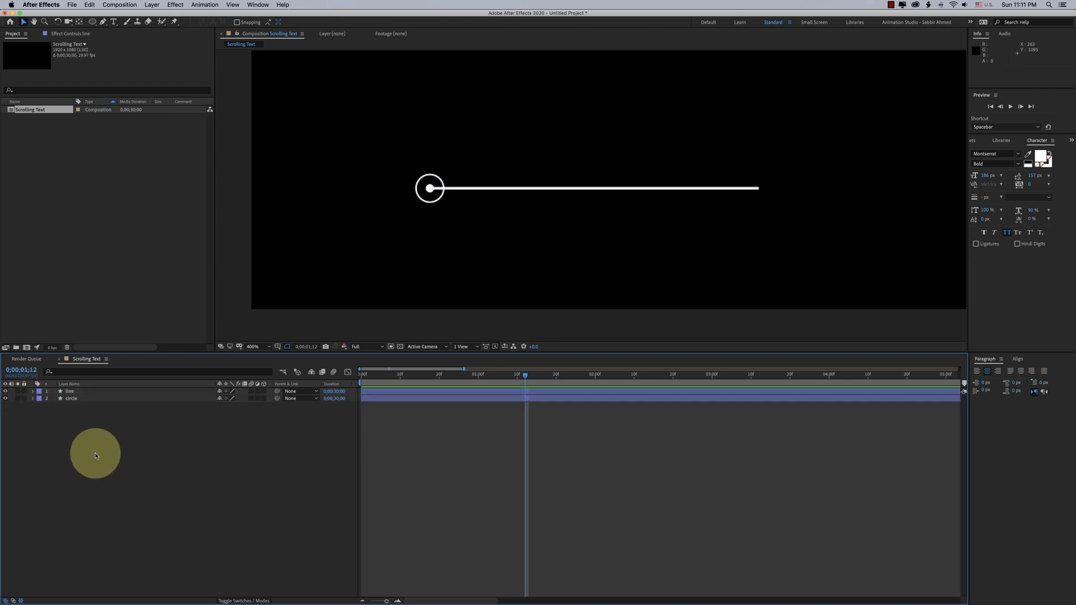
right_click(96, 455)
mouse_move(144, 450)
left_click(261, 508)
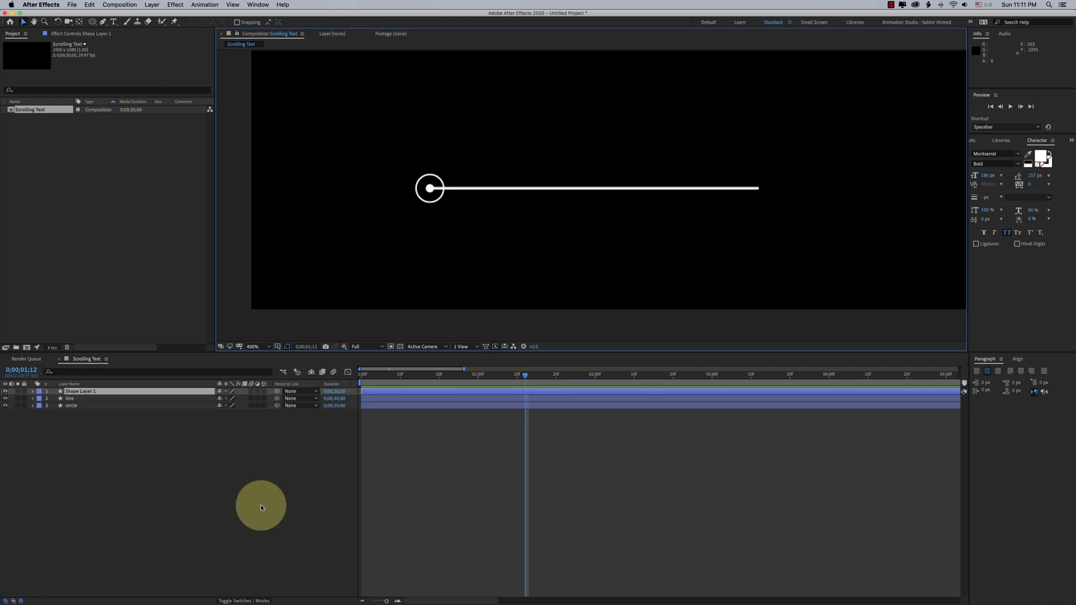
left_click(86, 393)
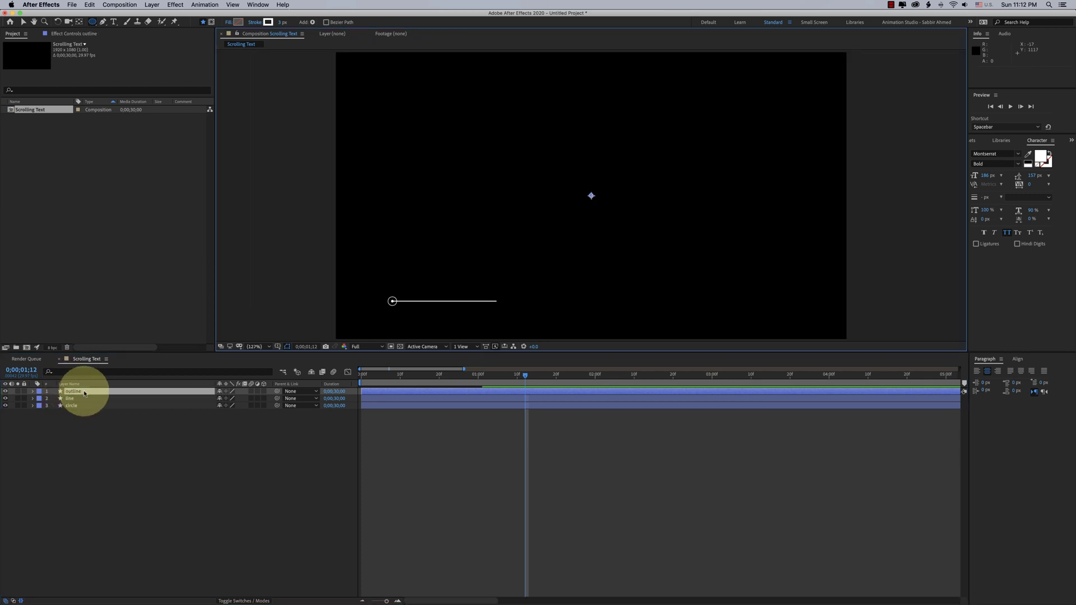
left_click(84, 392)
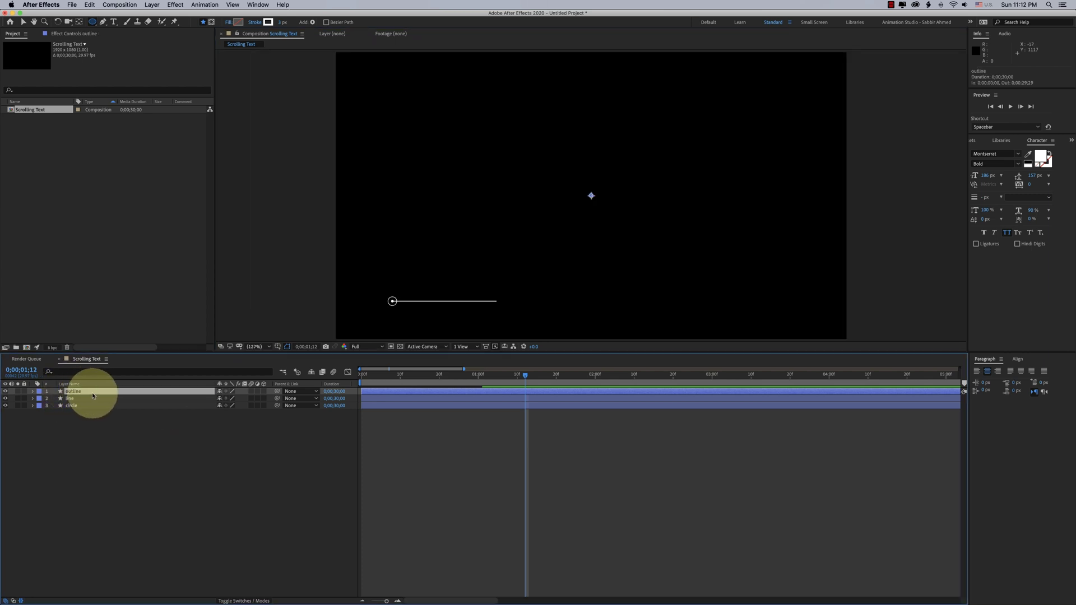
Draw an unfilled, white-stroked rounded rectangle about 1116 × 85 px on the outline layer and shift it left over the line's end
left_click(93, 24)
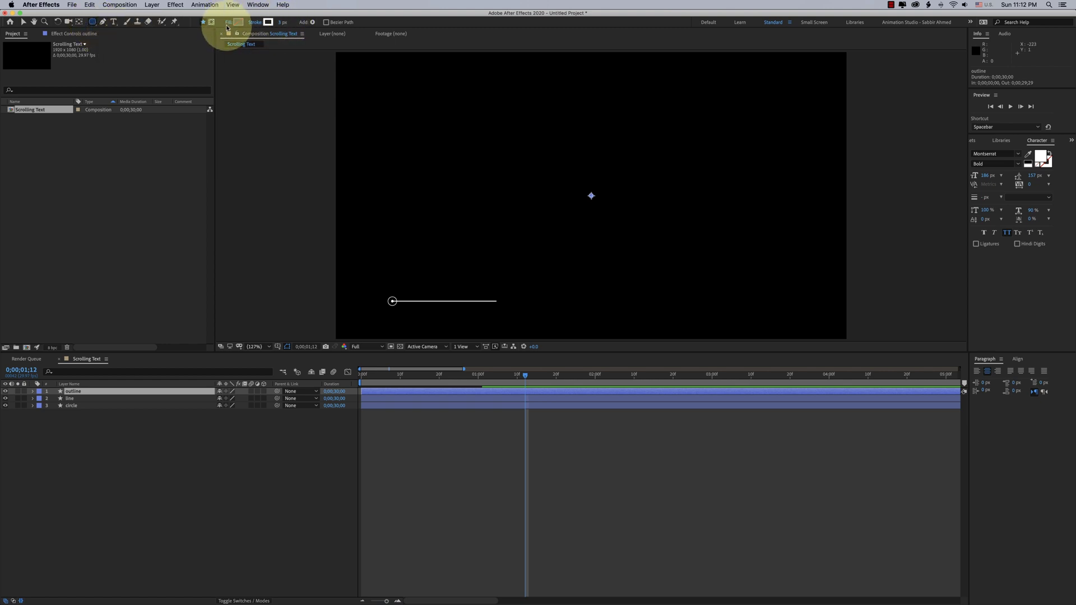
mouse_move(497, 291)
left_mouse_down()
mouse_move(807, 312)
mouse_move(779, 312)
left_mouse_up()
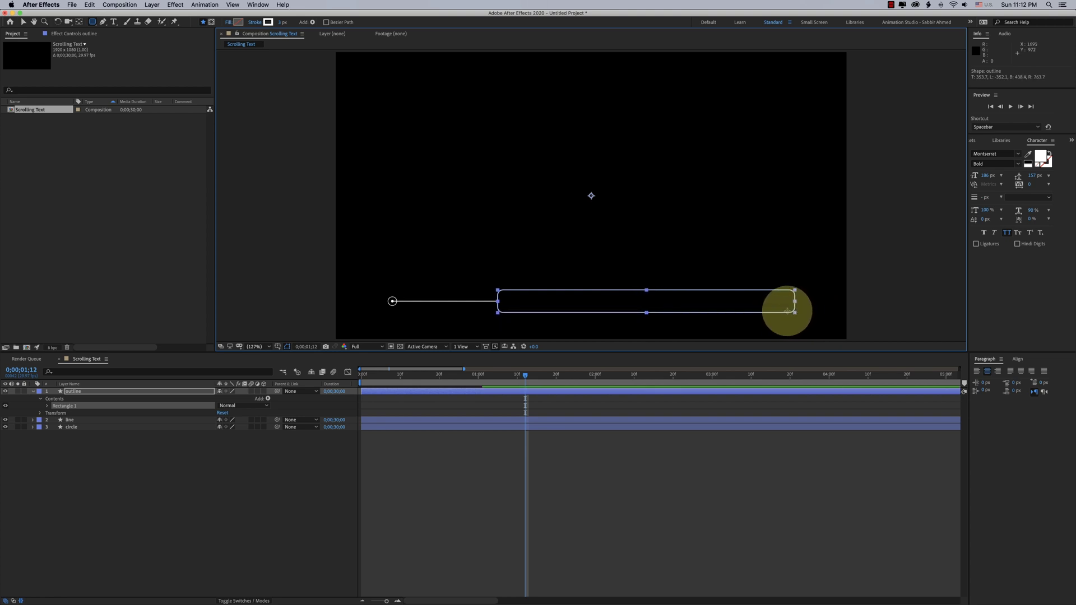
left_click_drag(547, 314, 534, 314)
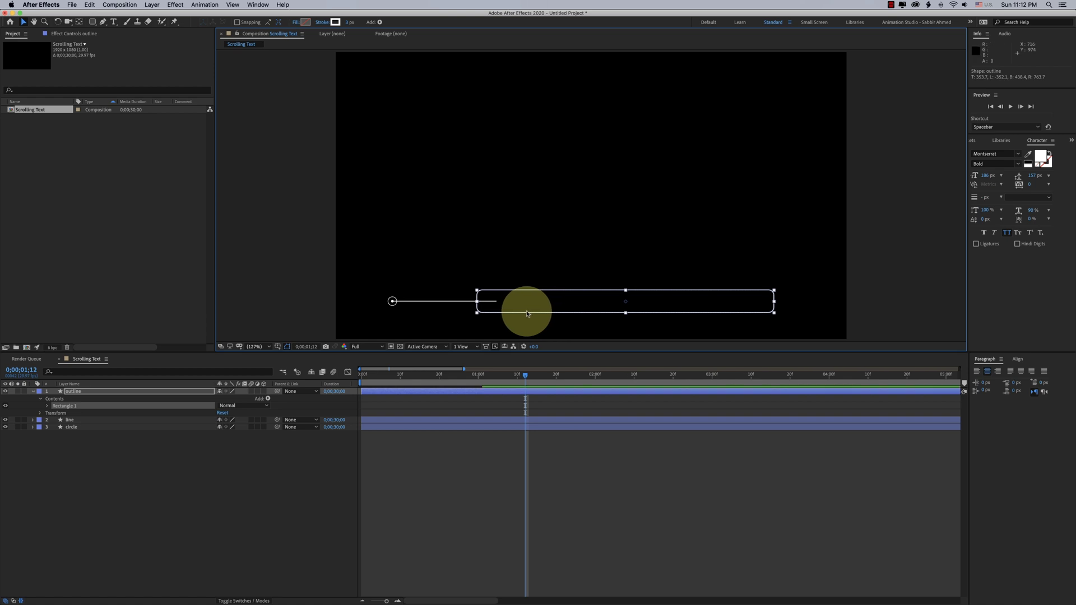
Set the line layer's End keyframe at 0;00;01;01 to 81% so the line stops at the rectangle's left edge
left_click(96, 422)
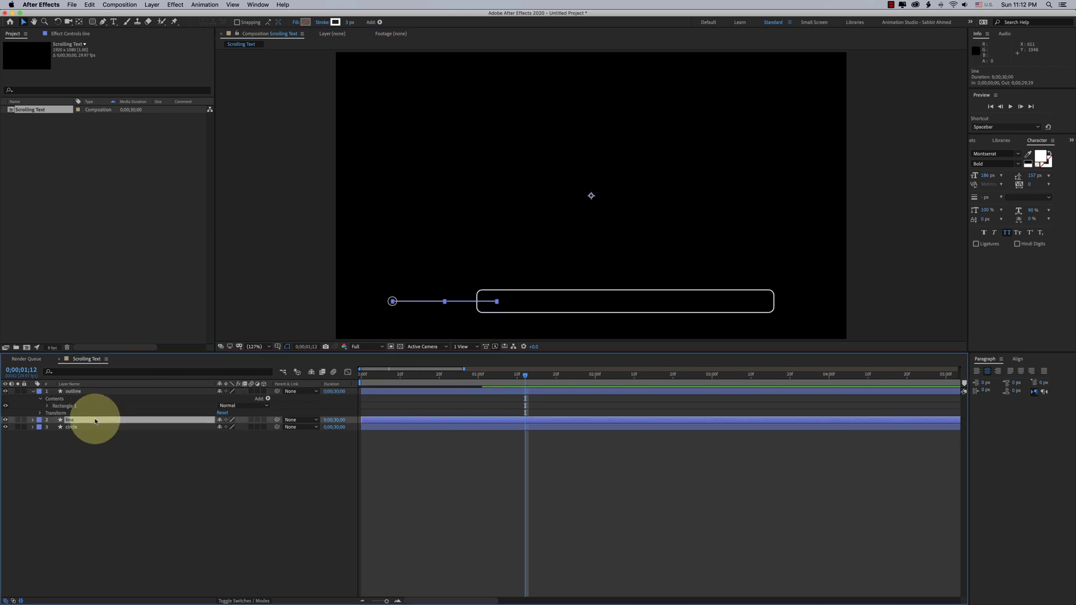
key("u")
key("j")
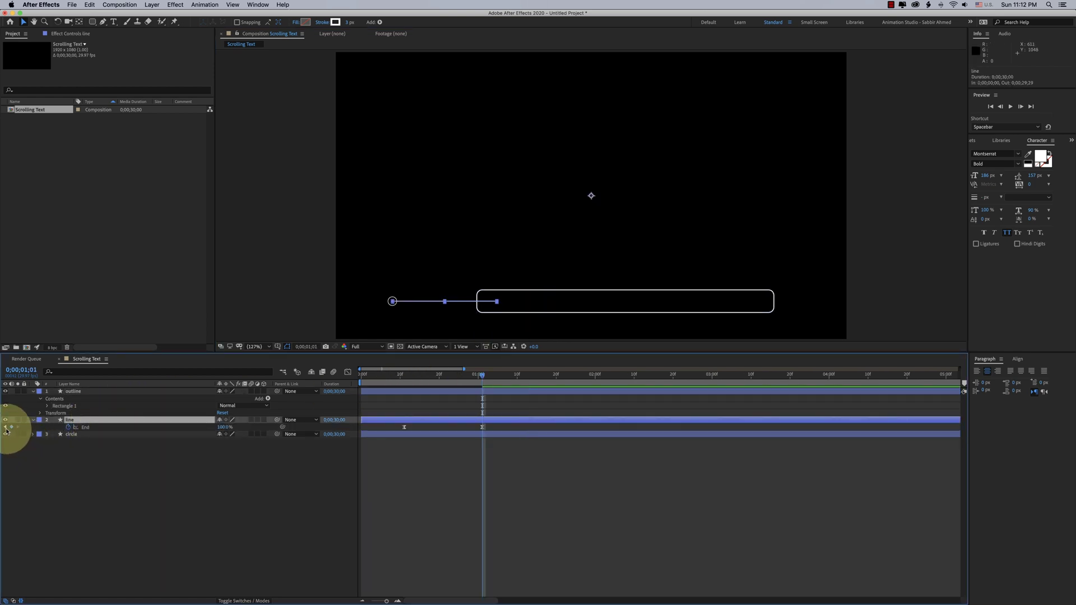
left_click_drag(224, 426, 218, 429)
scroll(401, 314, "up", 1)
left_click_drag(401, 312, 574, 161)
scroll(611, 208, "up", 2)
mouse_move(615, 212)
left_mouse_down()
mouse_move(501, 143)
mouse_move(505, 134)
left_mouse_up()
key("v")
left_click(478, 468)
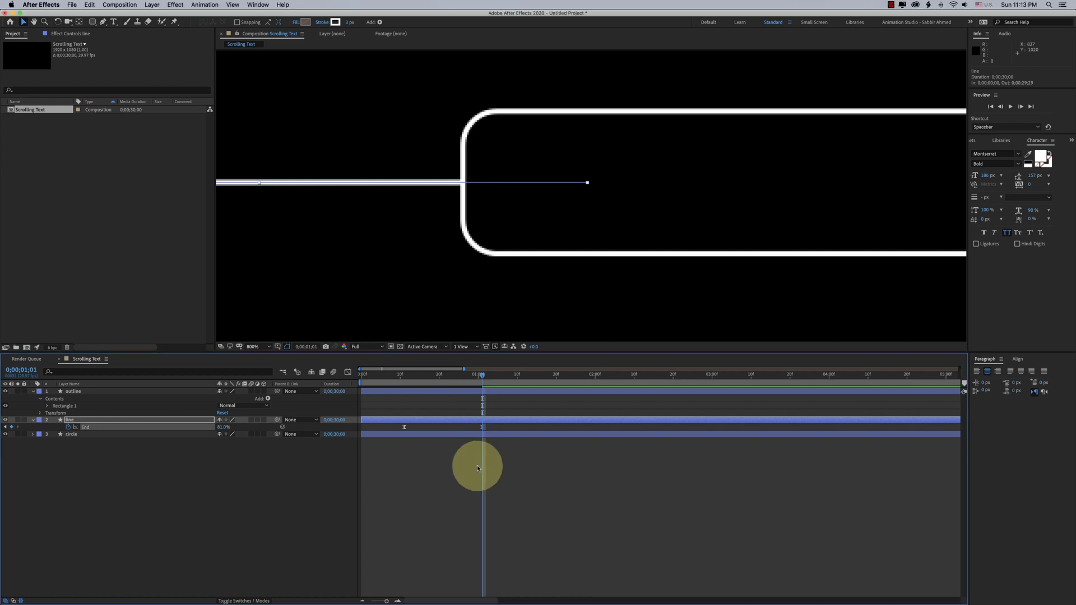
Raise the Roundness of the outline layer's Rectangle Path 1 until both ends are fully semicircular
left_click(253, 346)
left_click(256, 355)
left_click(129, 391)
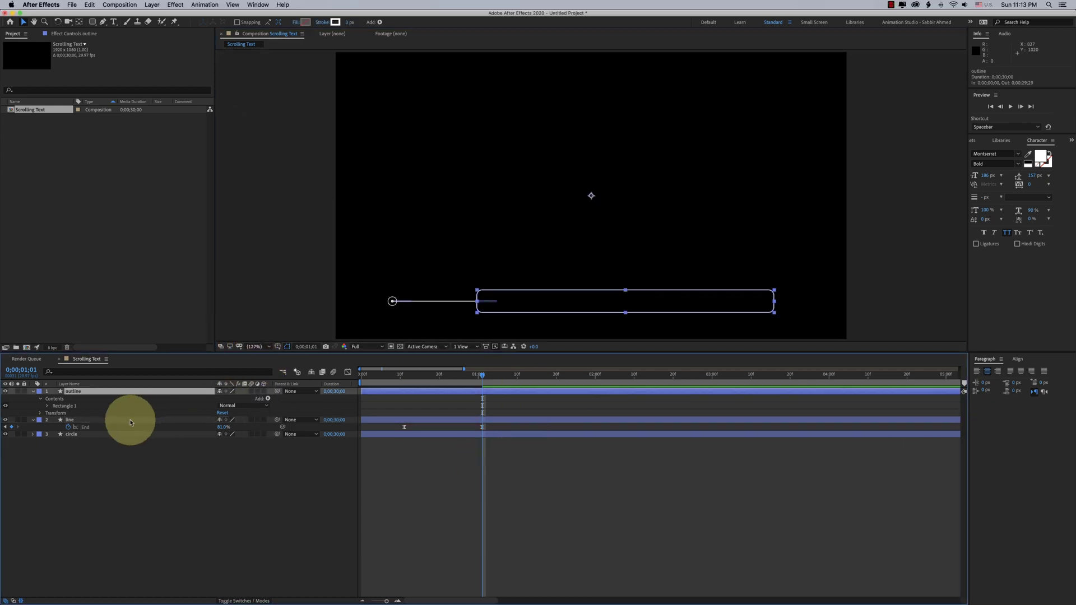
left_click(48, 406)
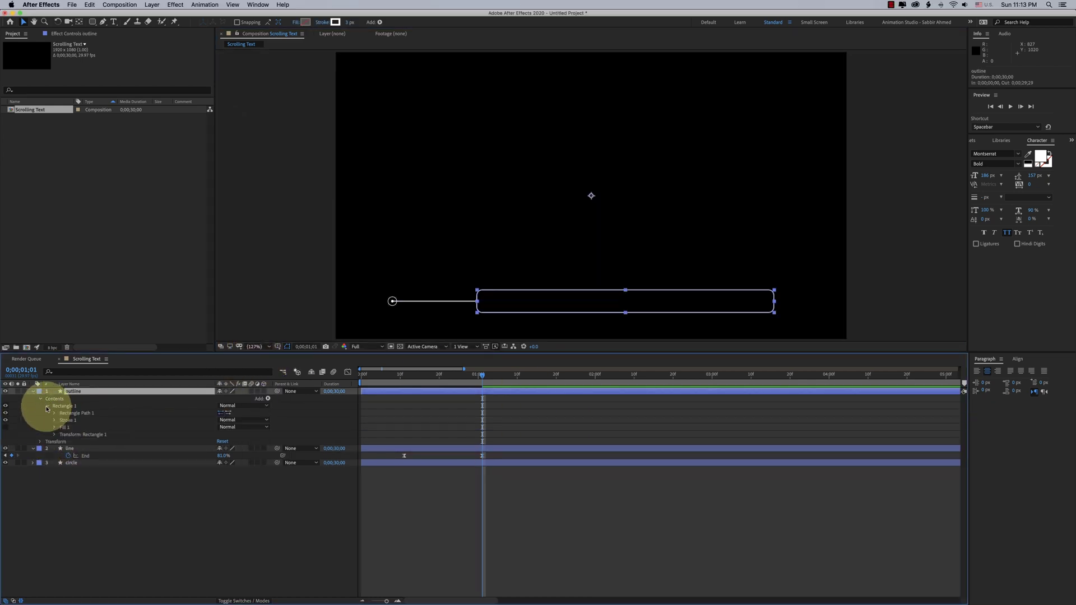
left_click(54, 414)
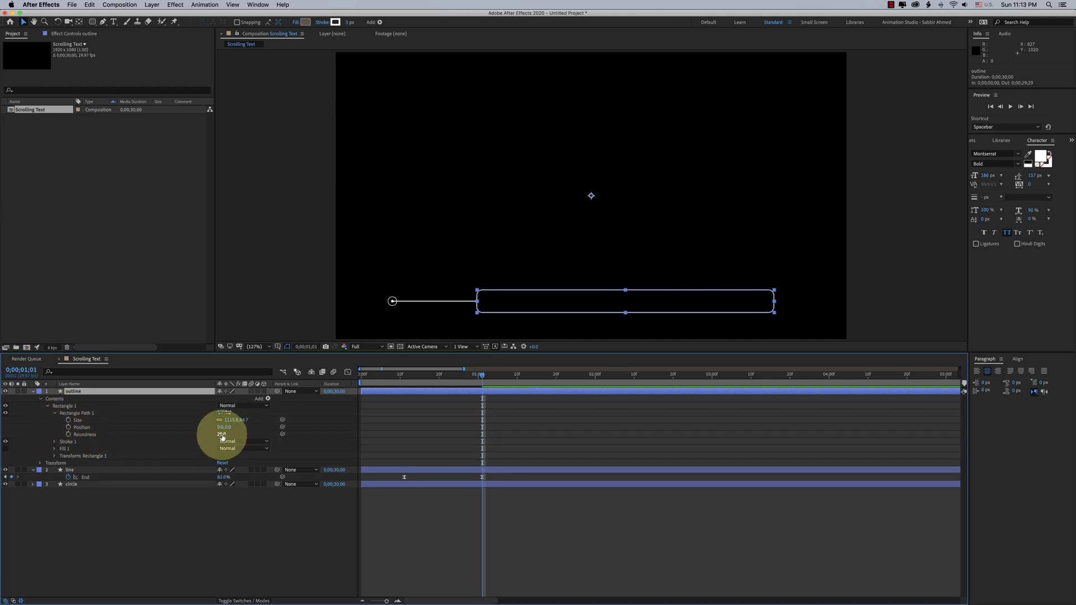
left_click_drag(222, 435, 236, 434)
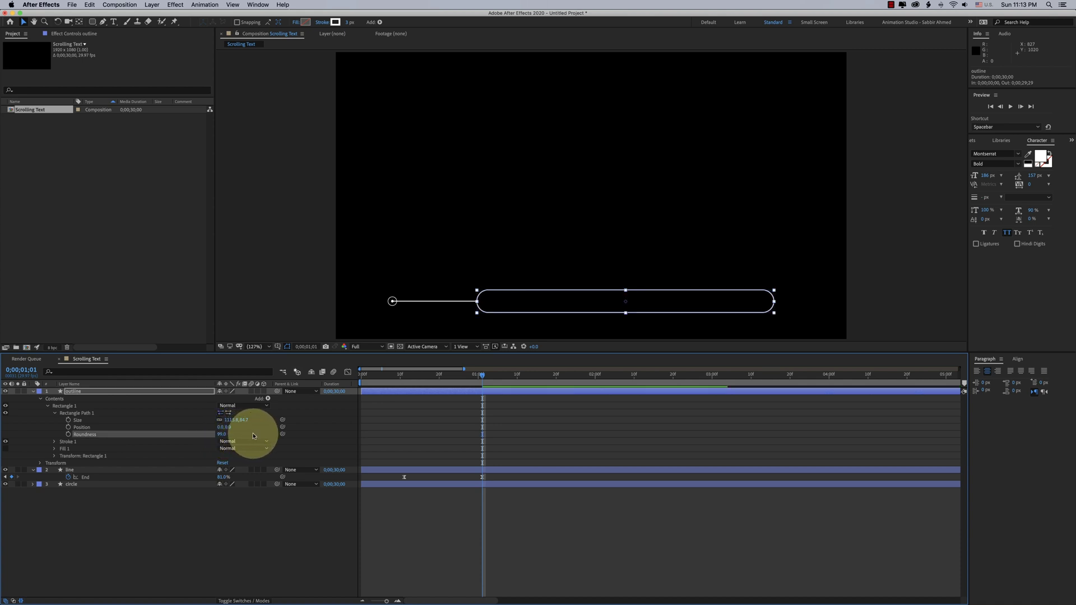
left_click(686, 585)
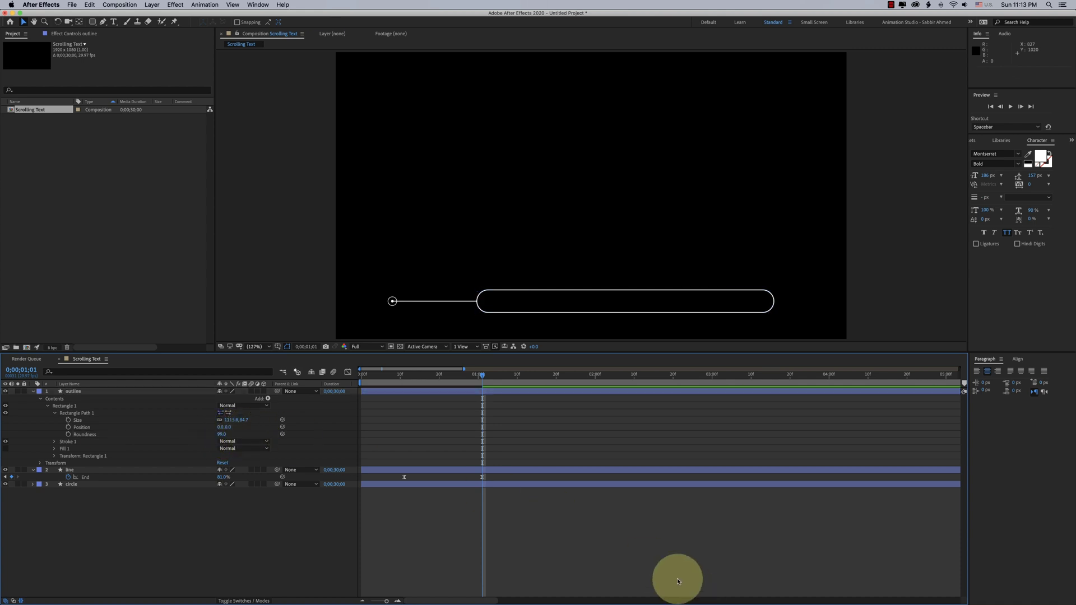
Add Trim Paths to the outline layer's Rectangle 1 and keyframe its End at 0% at 0;00;01;01
left_click(71, 409)
left_click(268, 399)
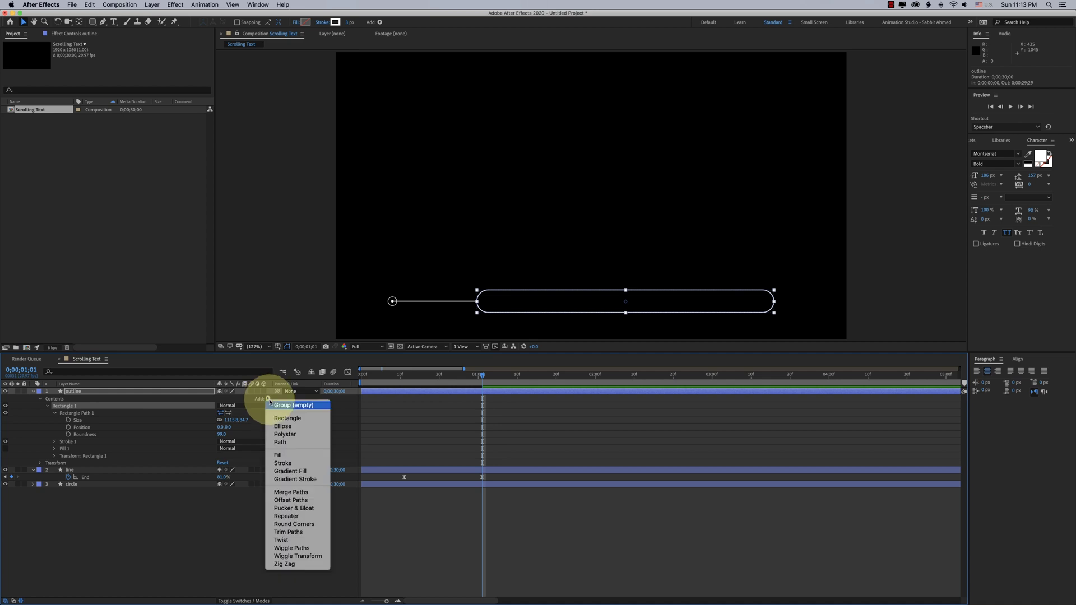
left_click(306, 535)
left_click(54, 442)
left_click(68, 456)
left_click_drag(224, 456, 167, 455)
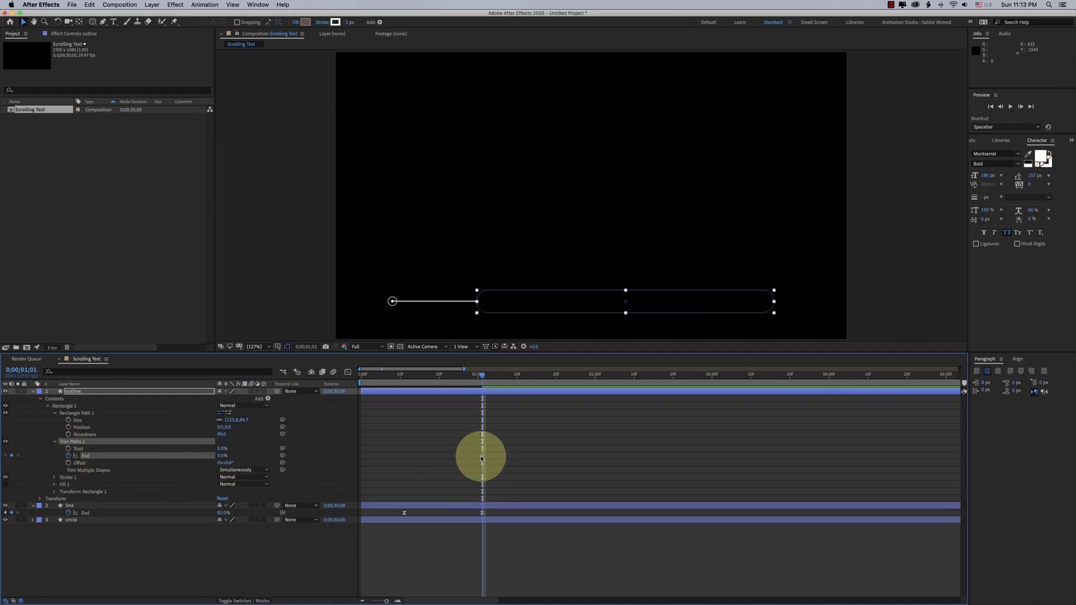
Retime the outline's End keyframes to start at 0;00;00;25 and finish at 0;00;02;08, and apply Easy Ease to them
left_click_drag(482, 455, 454, 455)
left_click_drag(527, 476, 446, 448)
right_click(454, 456)
mouse_move(499, 552)
left_click(630, 552)
key("space")
left_click_drag(517, 456, 626, 455)
Reshape the outline's End speed curve so it peaks late in the move, and collapse the outline layer
left_click(348, 372)
left_click_drag(516, 570, 576, 571)
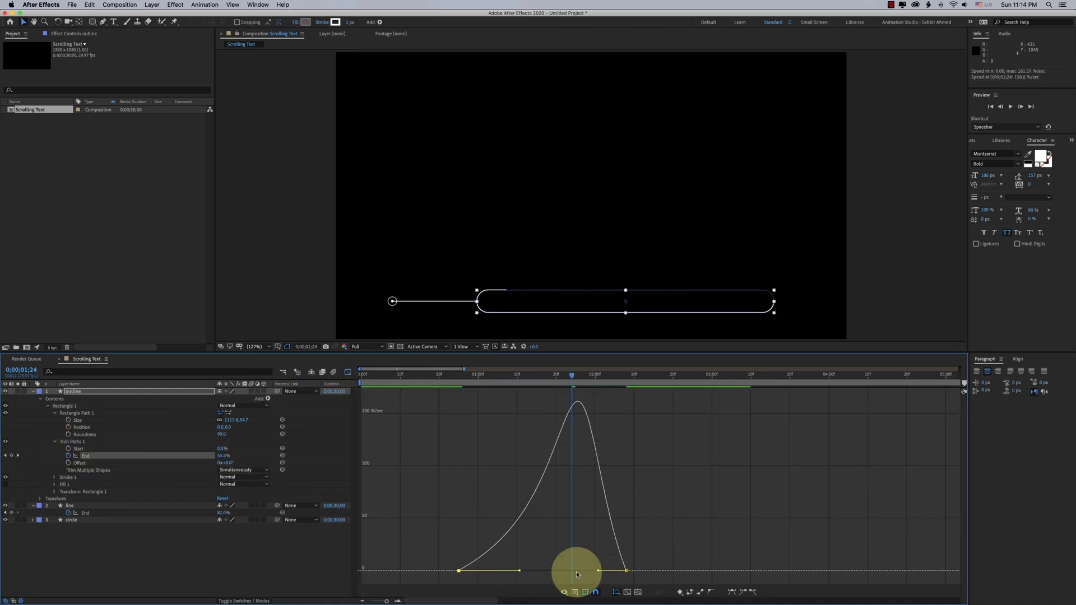
left_click(348, 372)
left_click(385, 392)
left_click(33, 392)
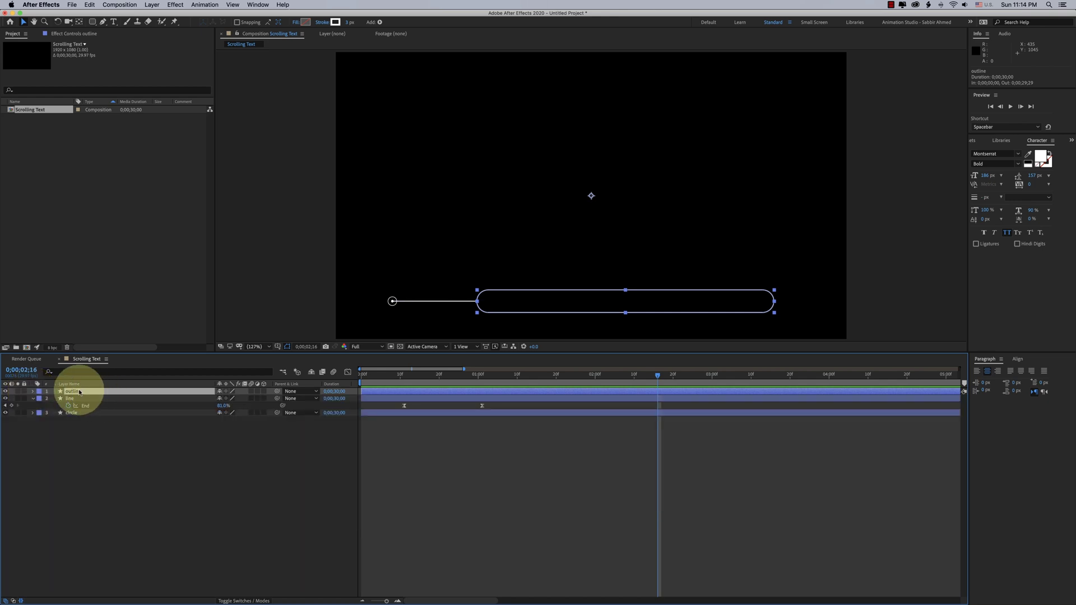
Duplicate the outline layer and rename the copy fill
key("super+d")
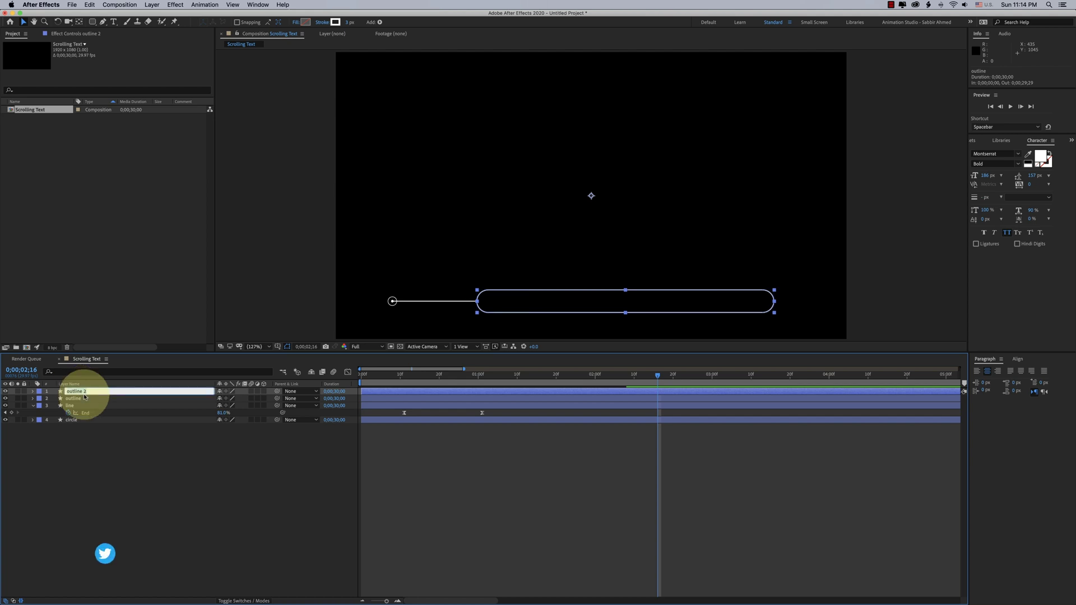
type("ll")
key("Return")
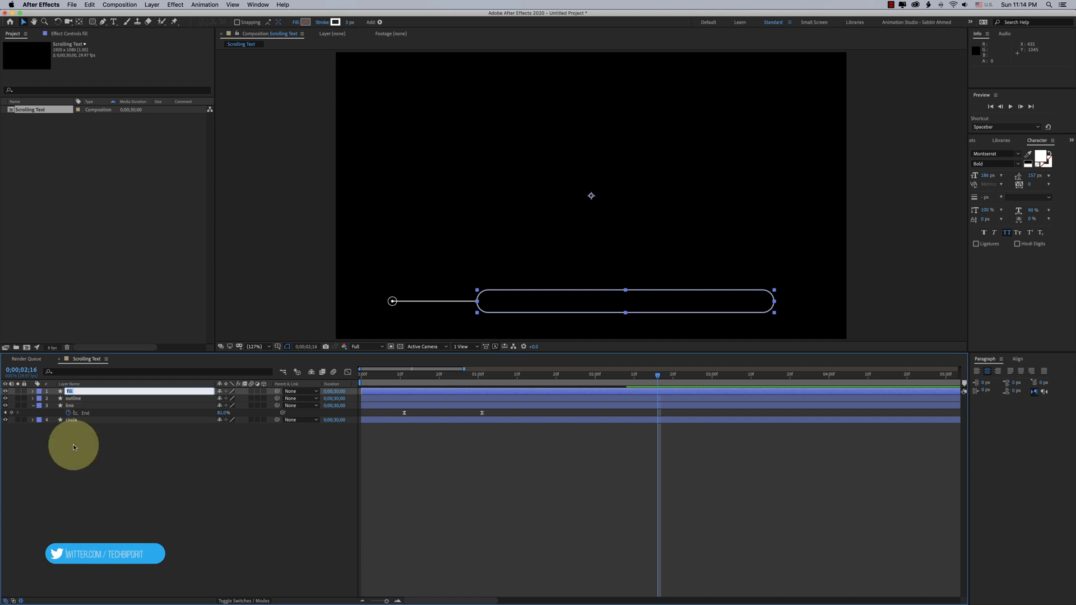
Give the fill layer's rounded rectangle a solid saturated yellow fill and set its stroke to None
left_click(71, 392)
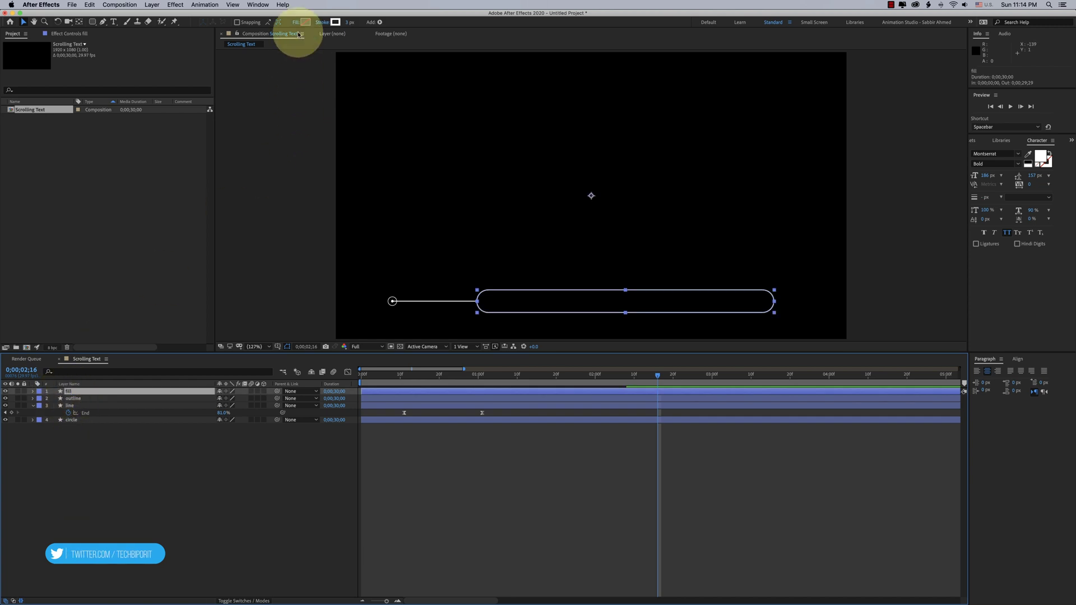
left_click(307, 25)
left_click(507, 295)
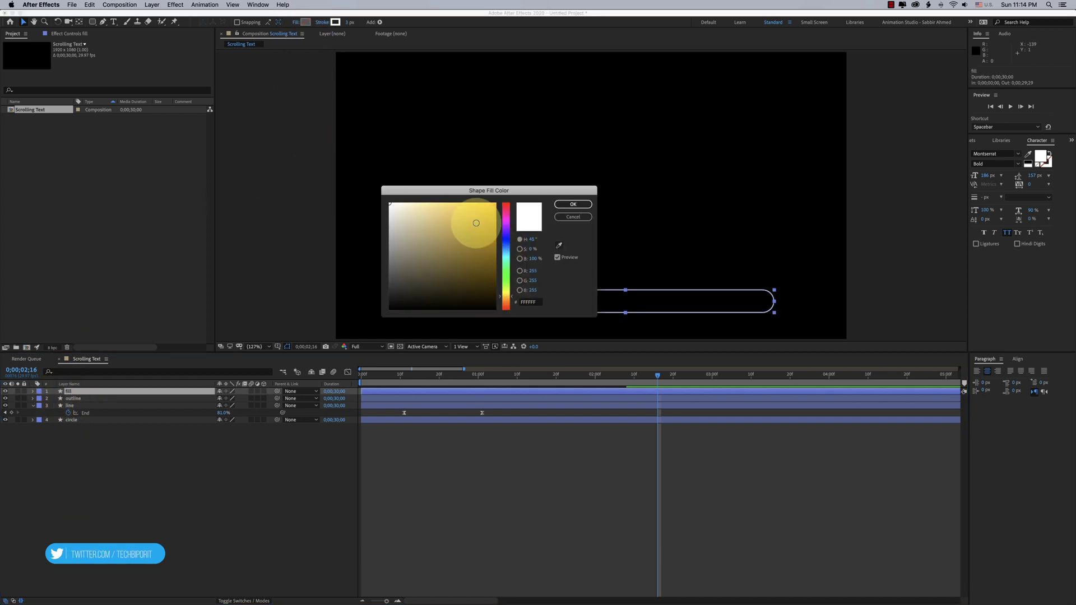
left_click(496, 204)
left_click(573, 204)
left_click(323, 23)
left_click(531, 225)
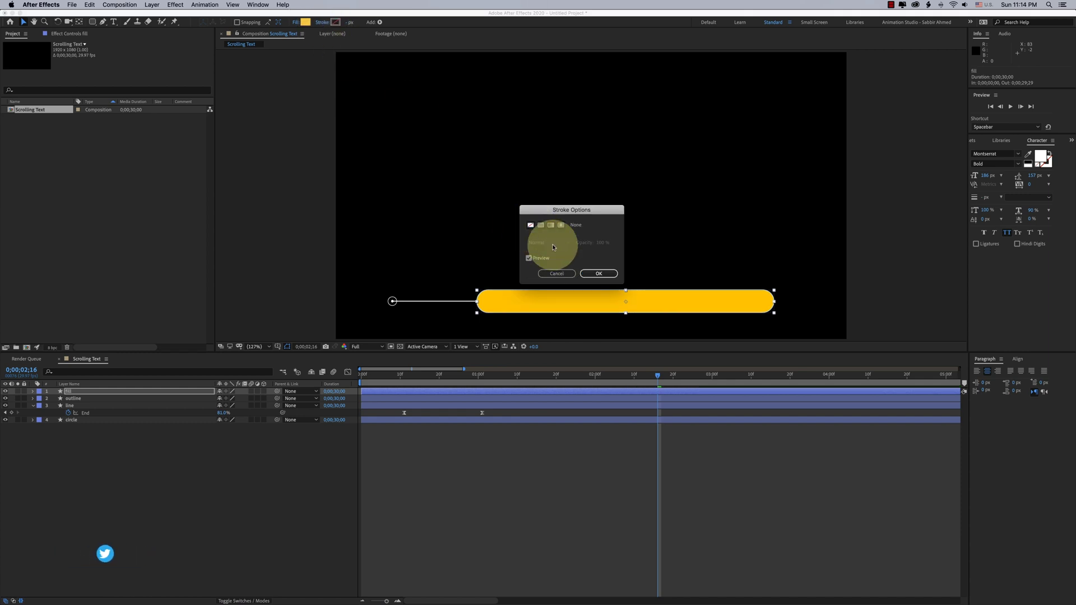
left_click(599, 274)
Move the fill layer directly beneath the outline layer in the layer stack
scroll(603, 295, "up", 2)
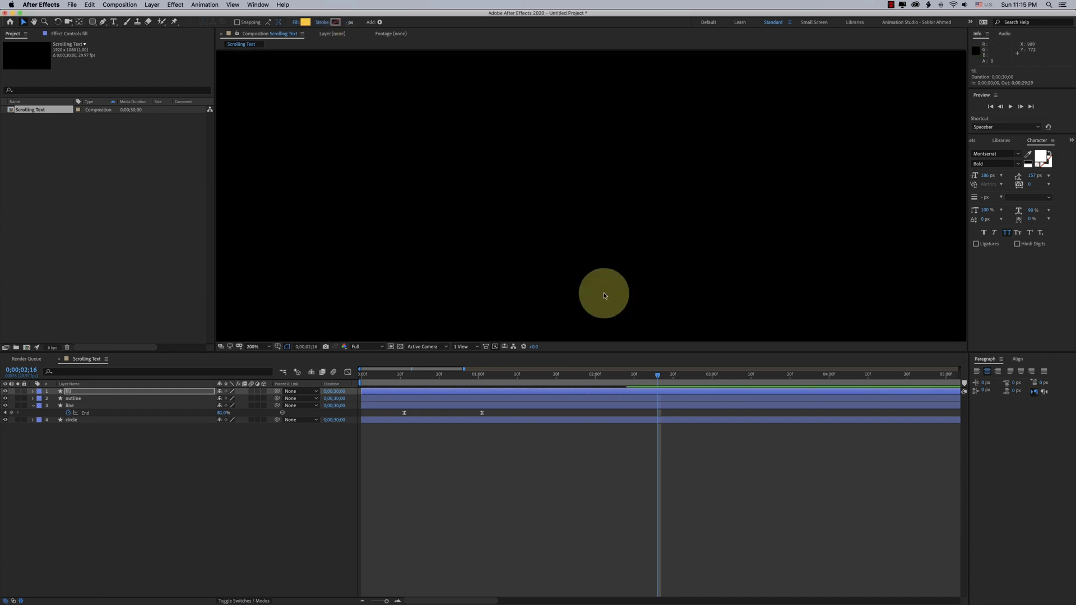
left_click_drag(569, 289, 536, 216)
left_click_drag(73, 392, 70, 403)
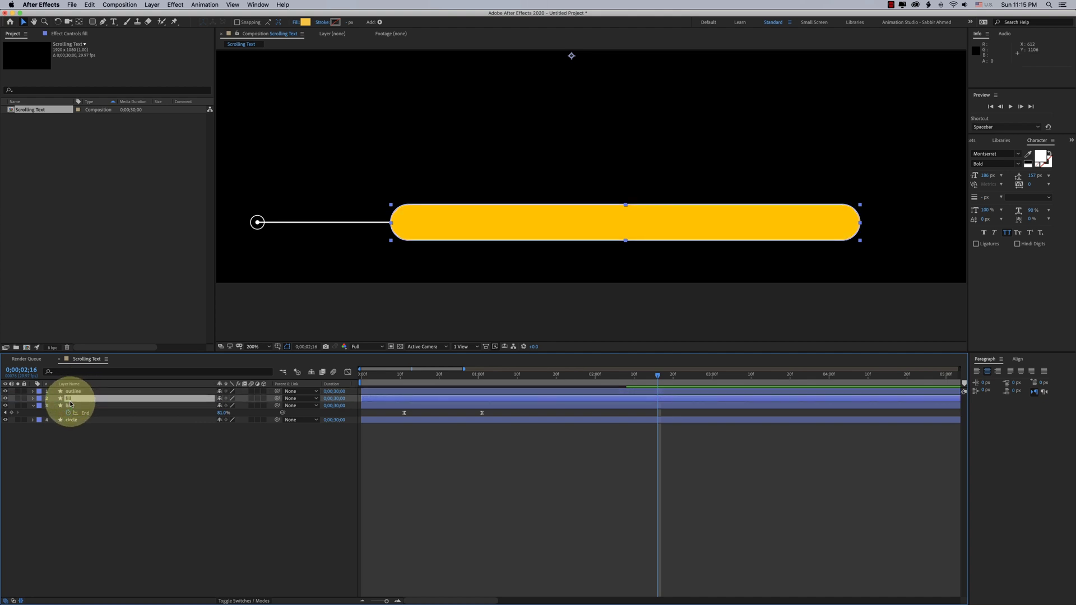
Delete the Trim Paths animation from the fill layer's Rectangle 1
left_click(33, 398)
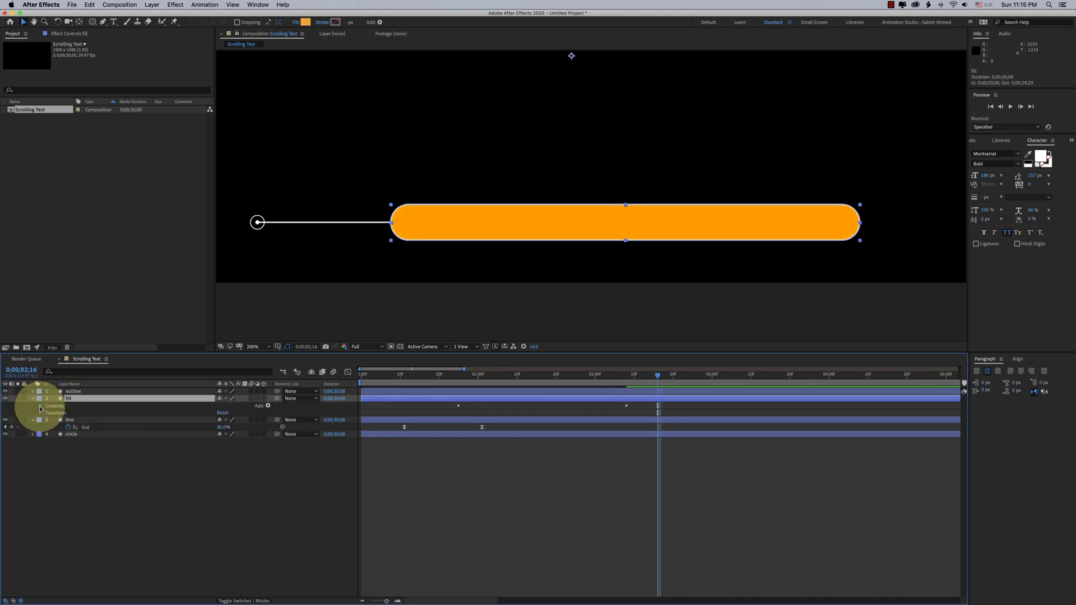
left_click(40, 407)
left_click(48, 414)
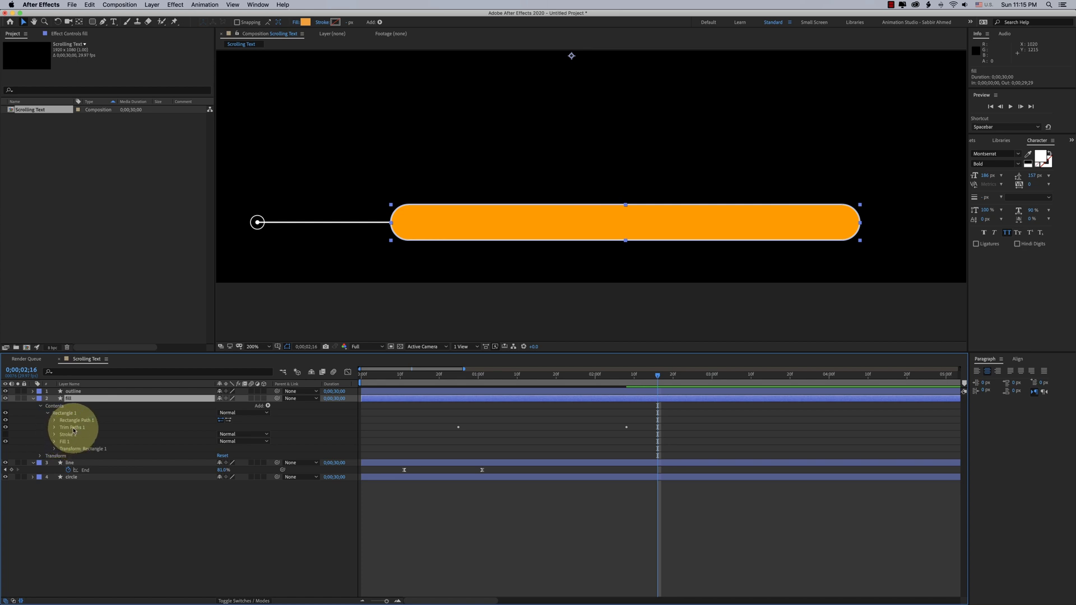
left_click(74, 428)
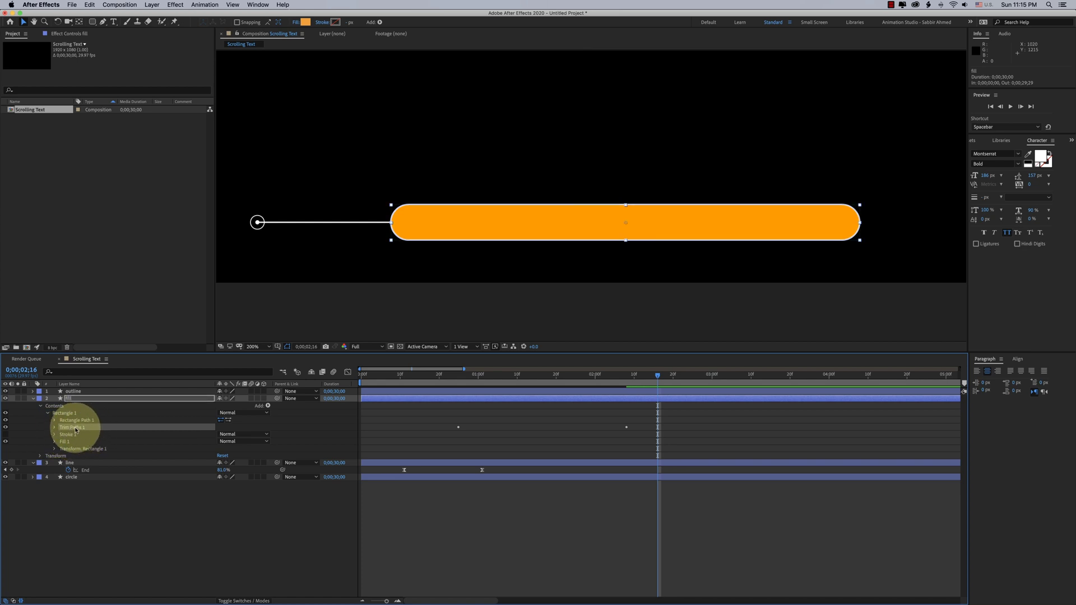
left_click(460, 382)
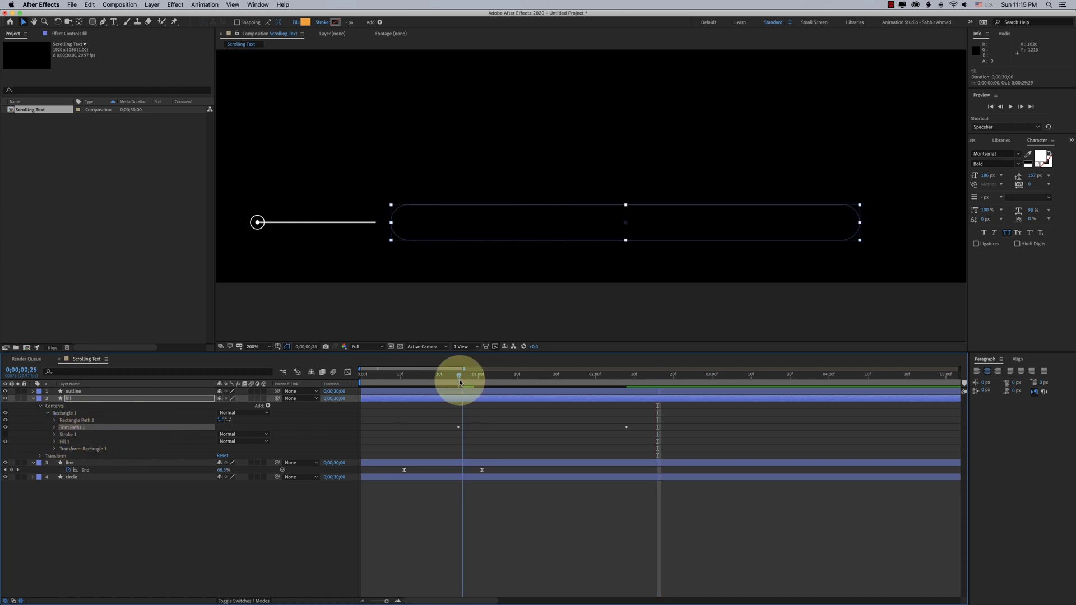
left_click_drag(485, 382, 626, 396)
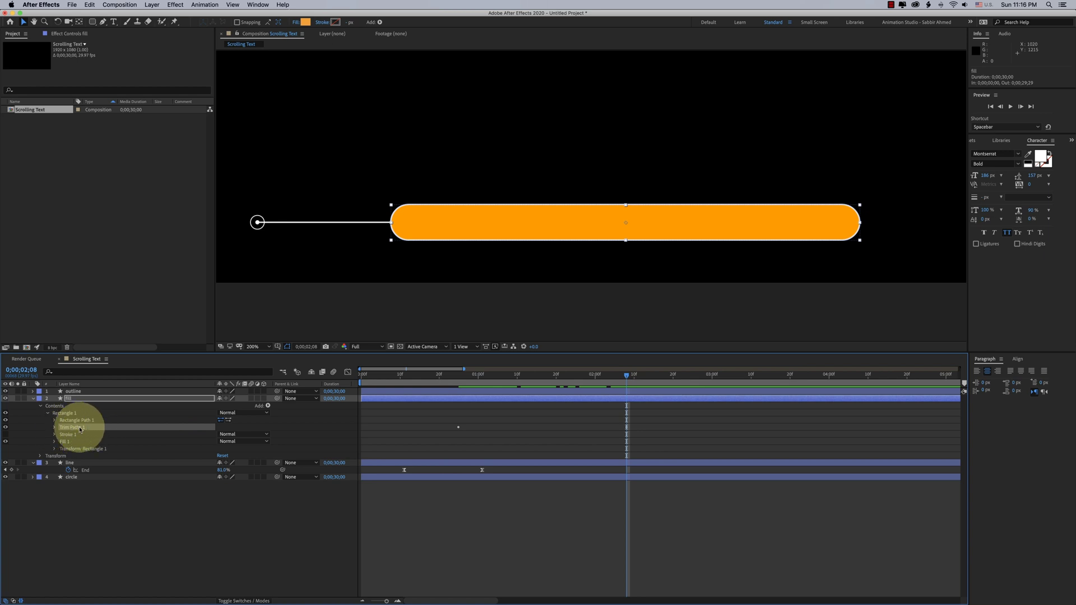
key("Delete")
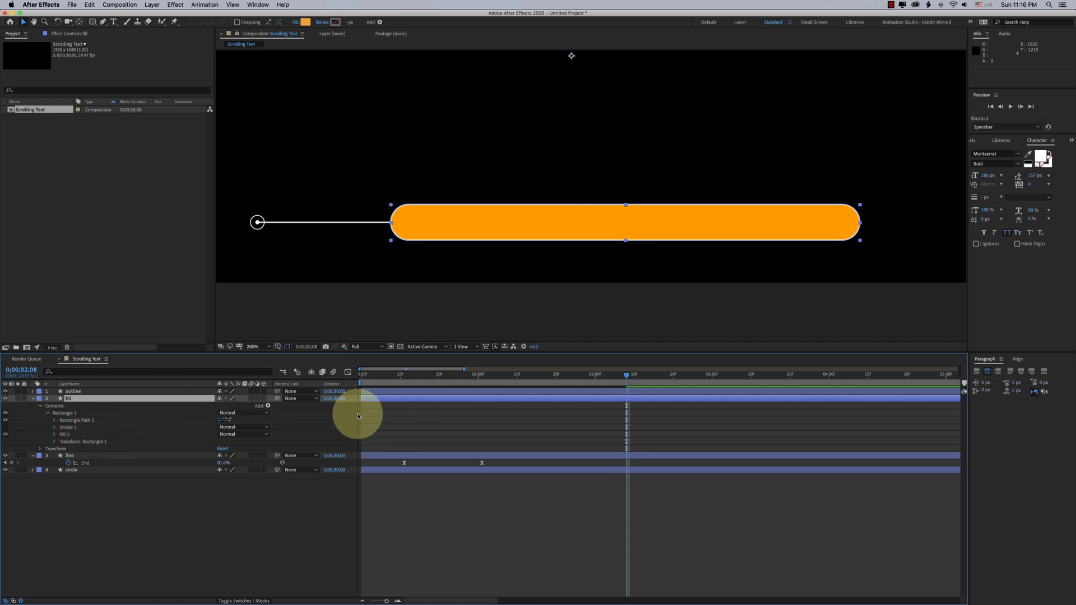
Animate the fill layer's opacity from 0% at 0;00;01;05 to 100% at 0;00;02;08, with Easy Ease keyframes
left_click(39, 449)
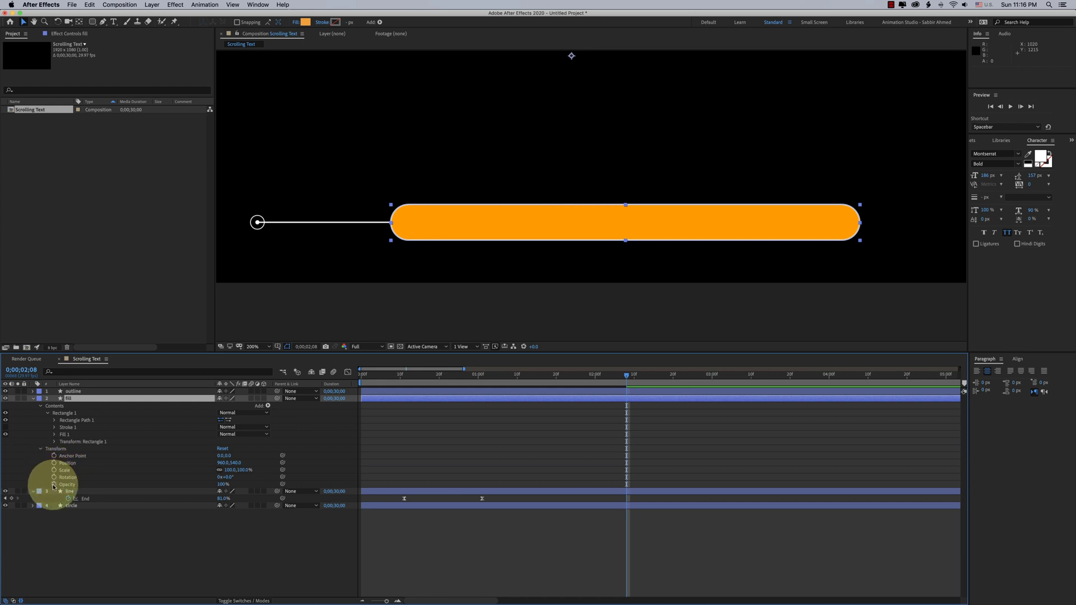
left_click(54, 484)
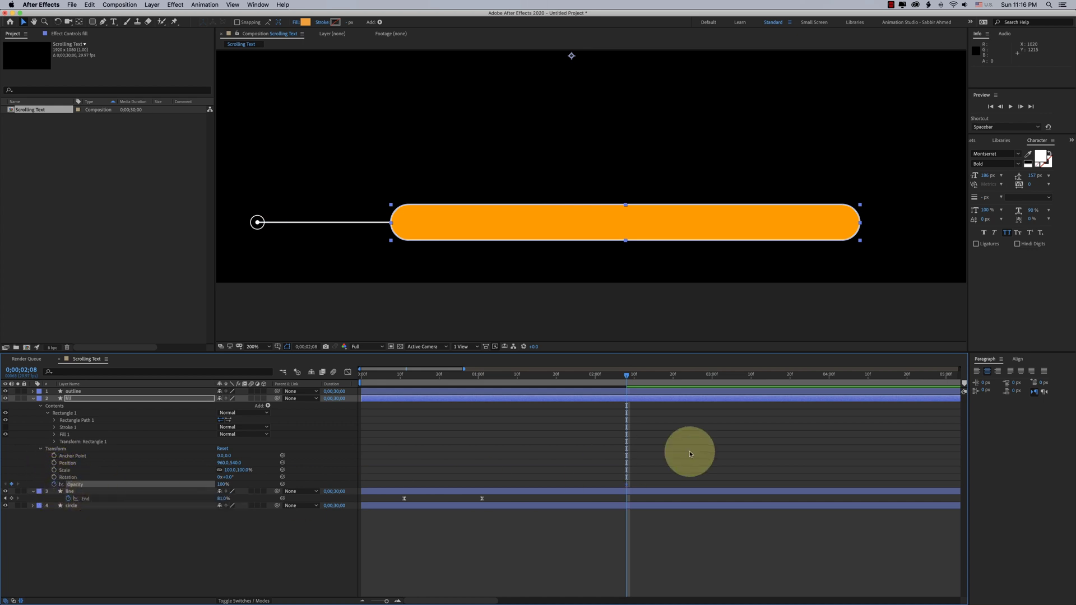
left_click_drag(558, 374, 503, 387)
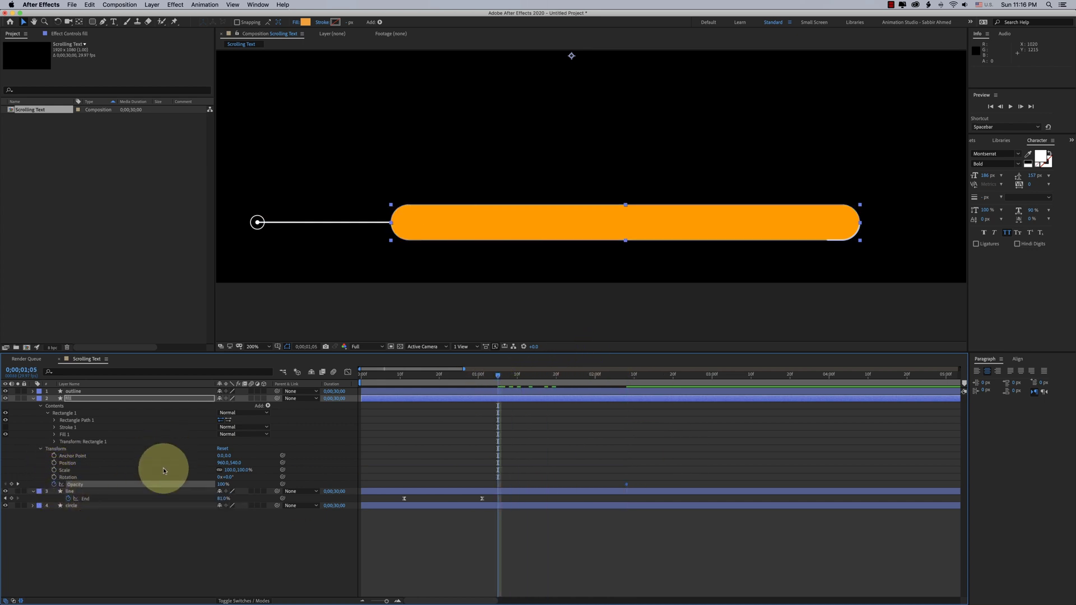
left_click_drag(223, 485, 101, 487)
left_click_drag(519, 373, 475, 411)
right_click(498, 484)
mouse_move(538, 582)
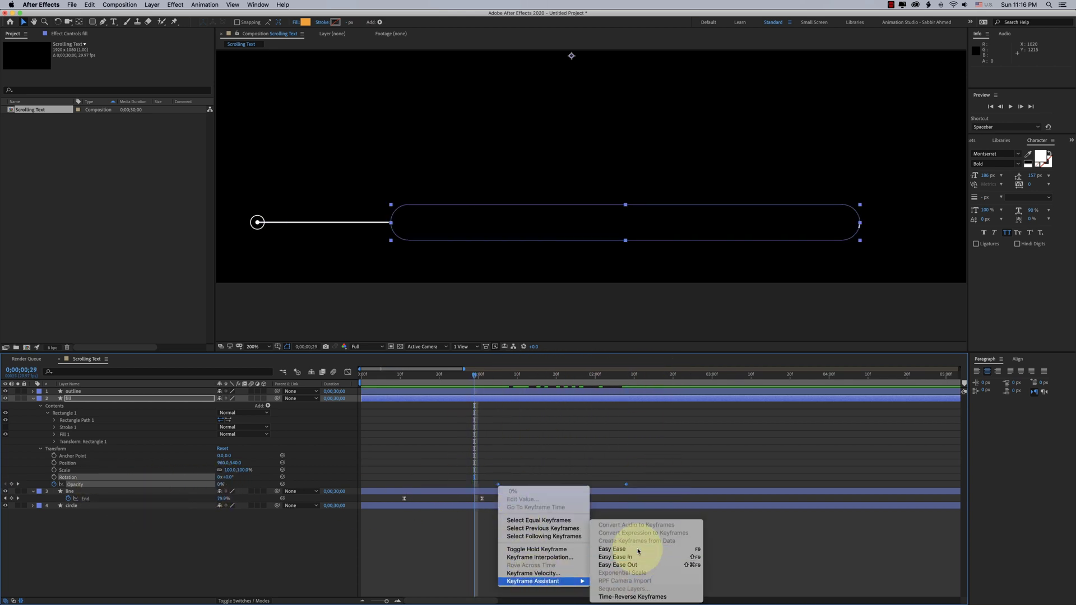
left_click(636, 547)
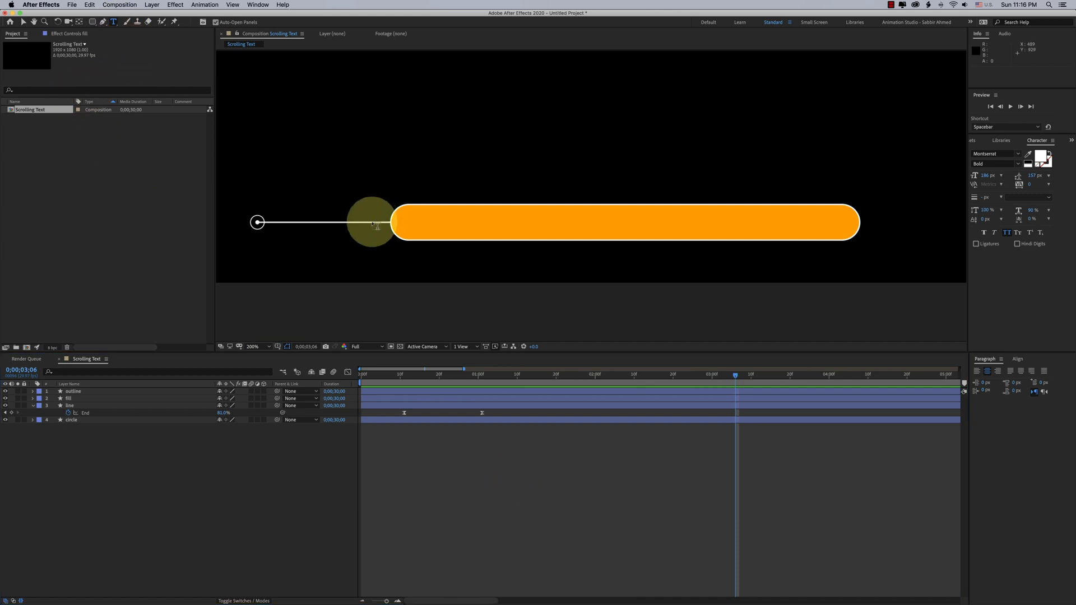
left_click(411, 225)
type("Find us on youtube")
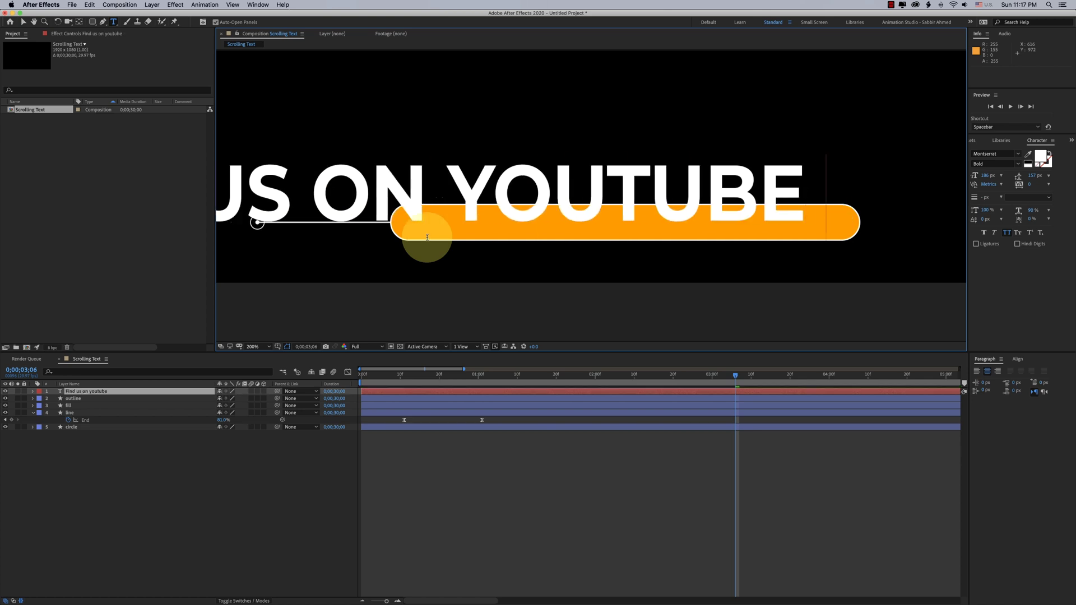
type(" | www.youtube.com/techbiporit")
left_click(440, 387)
key("v")
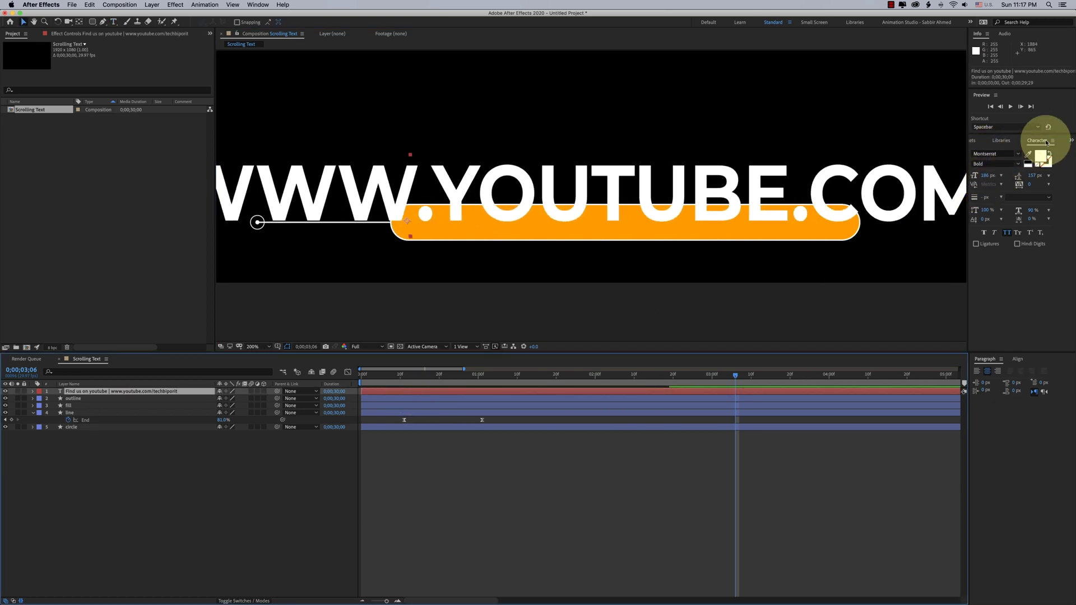
Reduce the text size to 26 px and position the text in line with the orange bar
left_click_drag(988, 176, 921, 176)
left_click_drag(437, 220, 645, 224)
key("shift+slash")
left_click_drag(569, 302, 414, 302)
double_click(567, 301)
left_click(566, 301)
type("| find us on facebook | www.facebook.com/techbiporit | find us on instagram | www.")
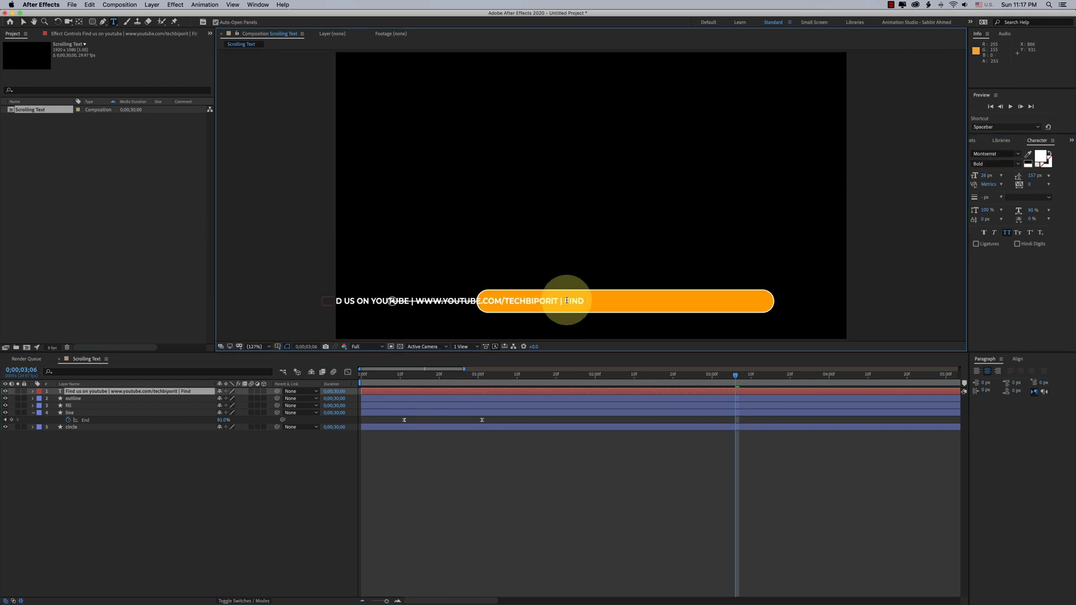
type("instagram.com/techbiporit")
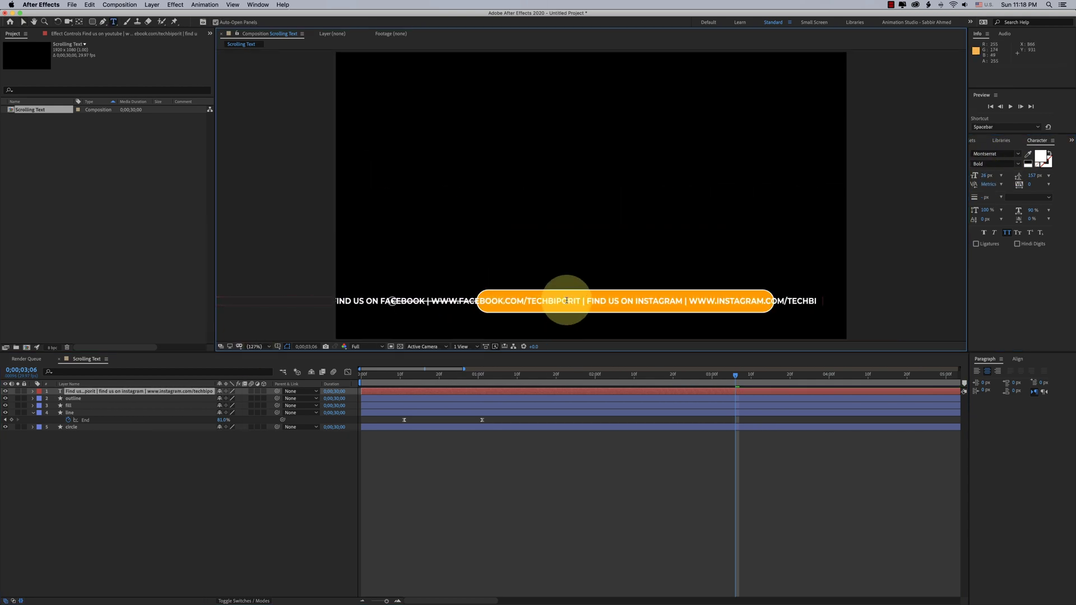
key("Escape")
key("v")
Place the text just beyond the bar's right end and set its starting Position keyframe shortly after the two-second mark
left_click_drag(395, 303, 824, 307)
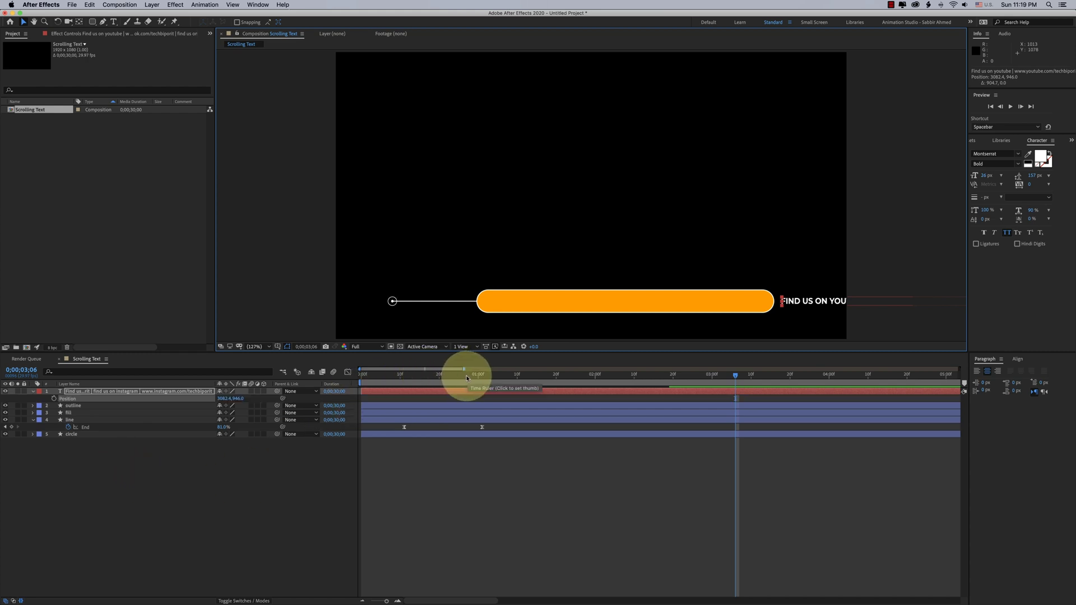
key("alt+shift+p")
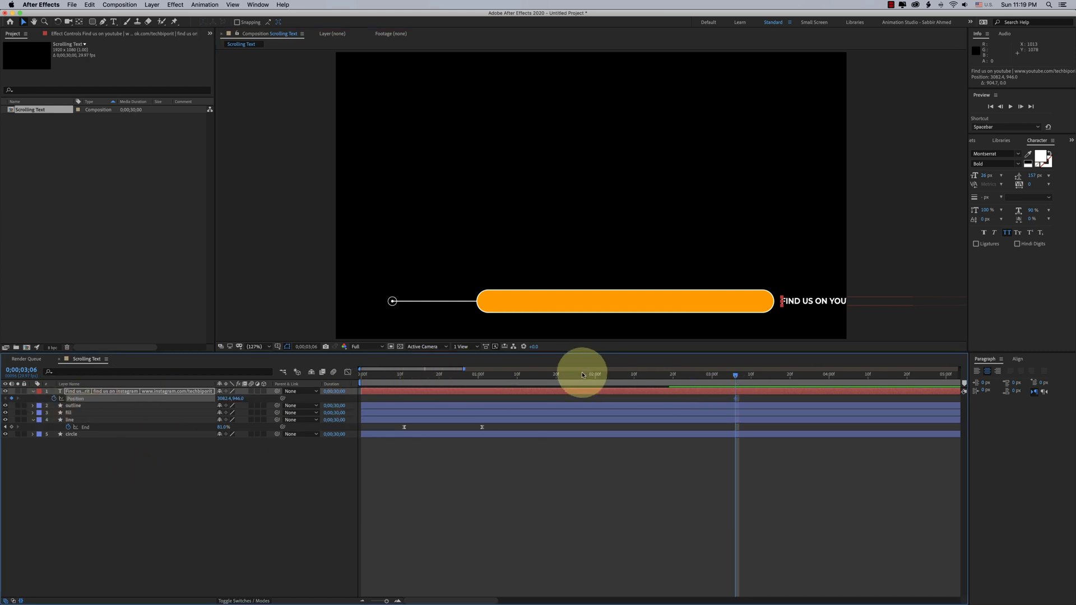
left_click_drag(581, 374, 638, 384)
left_click_drag(734, 398, 634, 407)
Keyframe the text's Position at 0;00;13;08, moved left past the bar to about -918.6, 946.0
key("minus")
key("minus")
left_click_drag(445, 374, 680, 398)
left_click(812, 315)
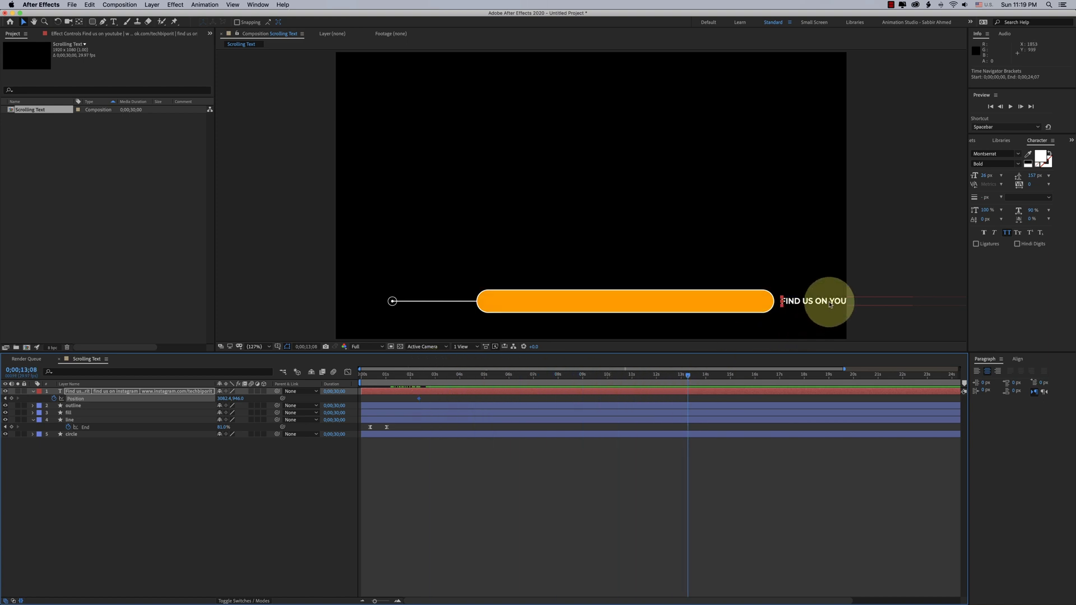
left_click_drag(824, 301, 290, 304)
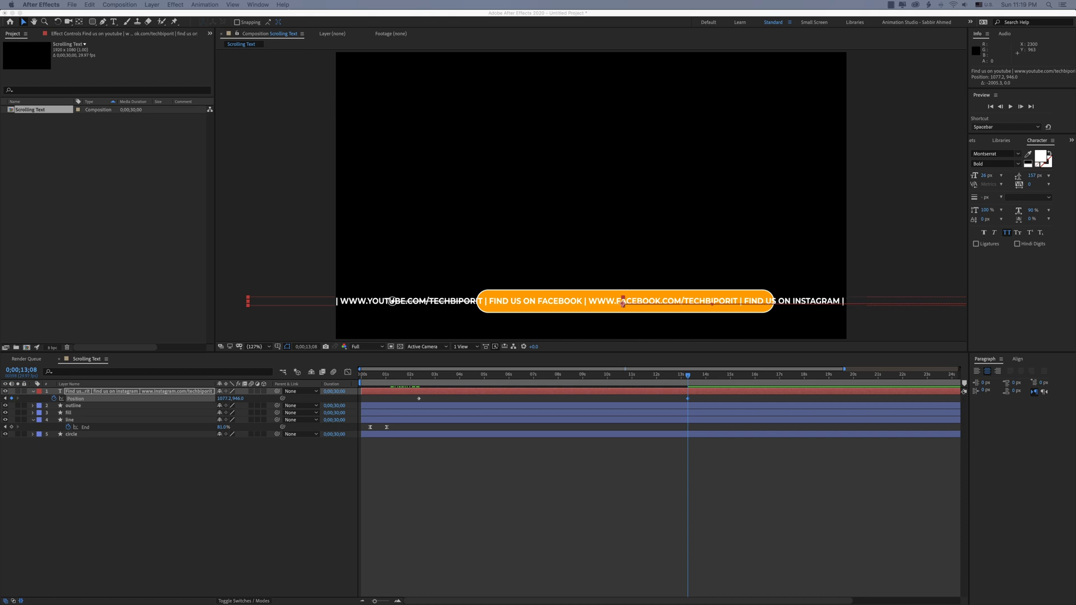
left_click_drag(539, 303, 201, 303)
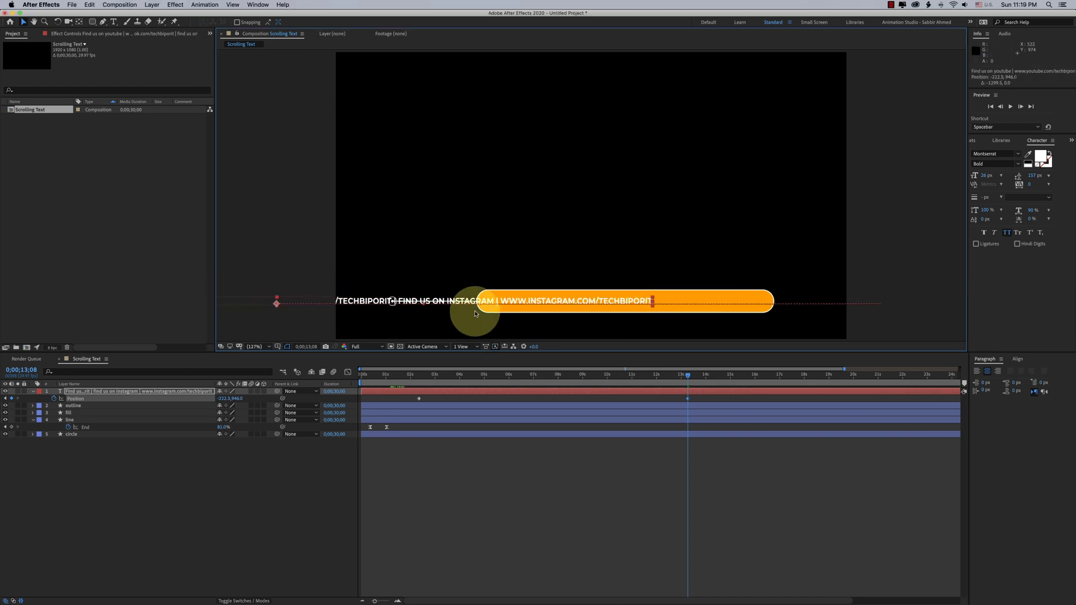
left_click_drag(540, 302, 371, 301)
Add a Drop Shadow layer style to the scrolling text layer
left_click_drag(420, 375, 553, 403)
left_click(639, 301)
scroll(595, 305, "up", 2)
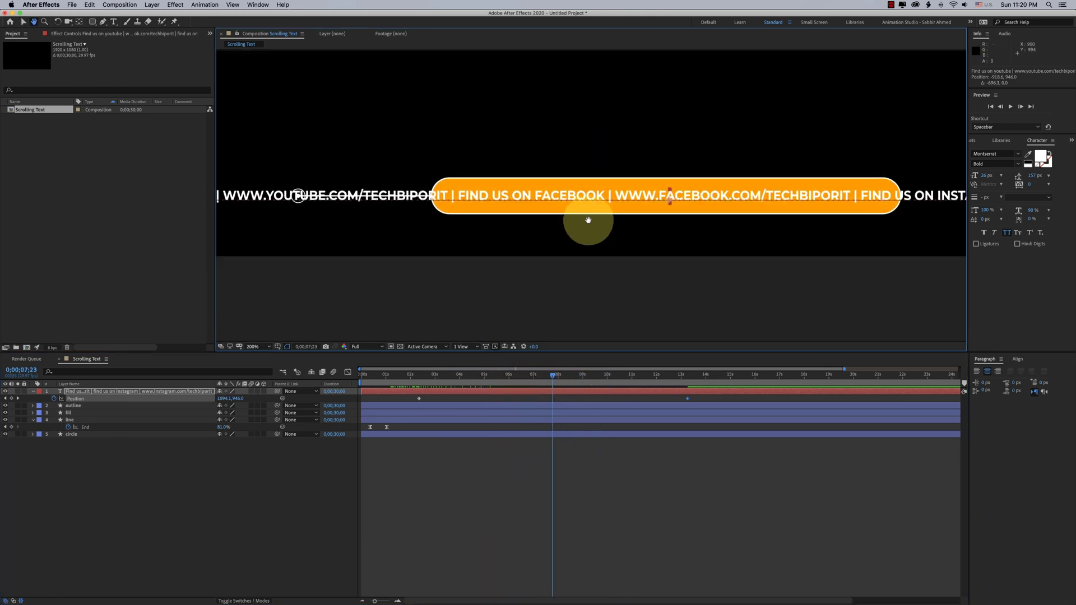
left_click(152, 5)
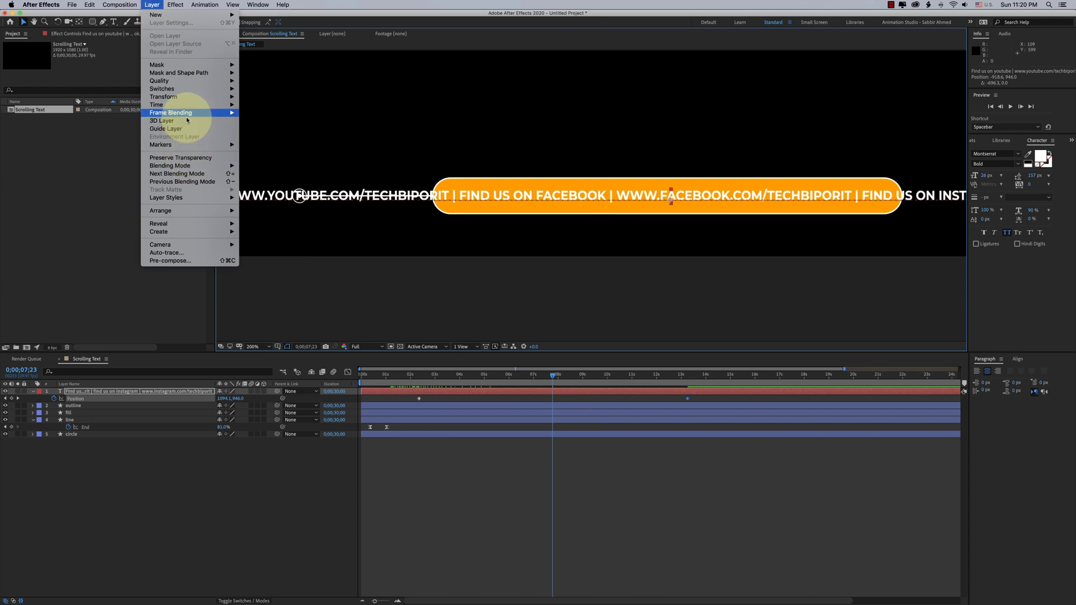
mouse_move(168, 197)
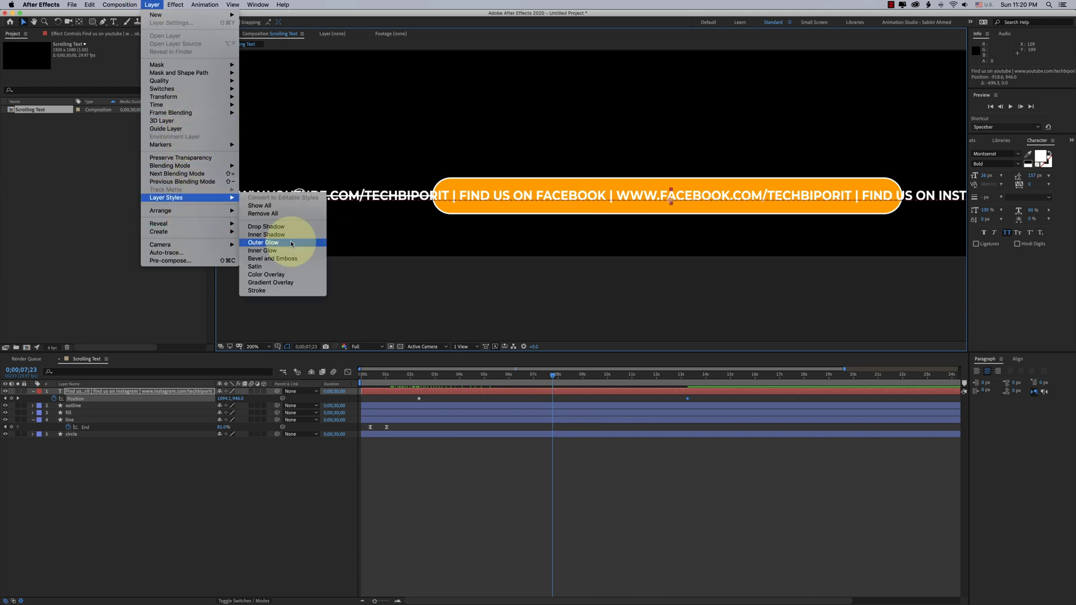
left_click(297, 231)
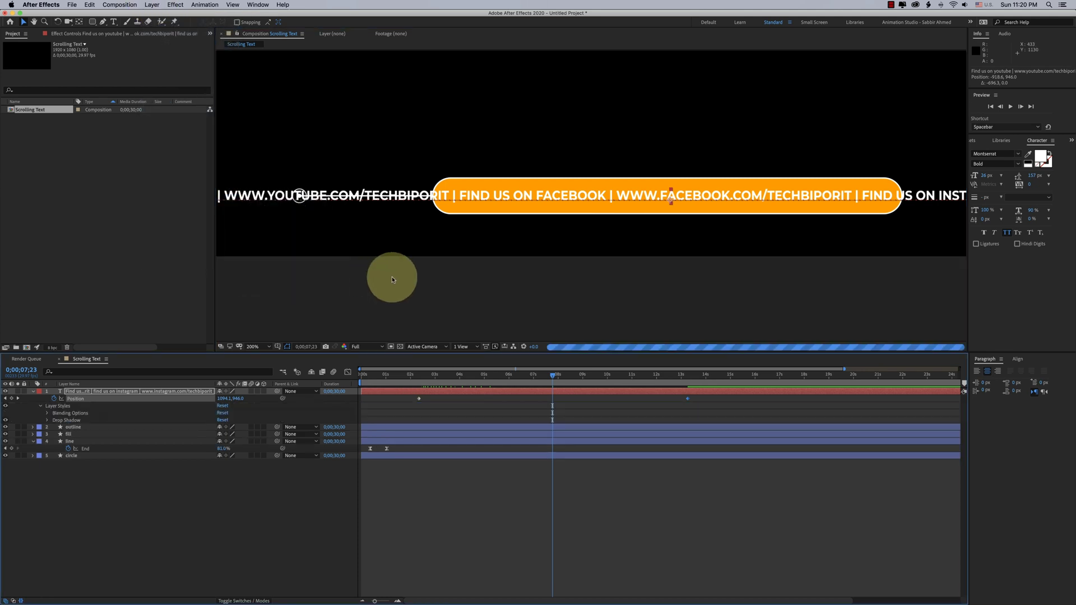
Adjust the text drop shadow's distance and lower its opacity
left_click(57, 407)
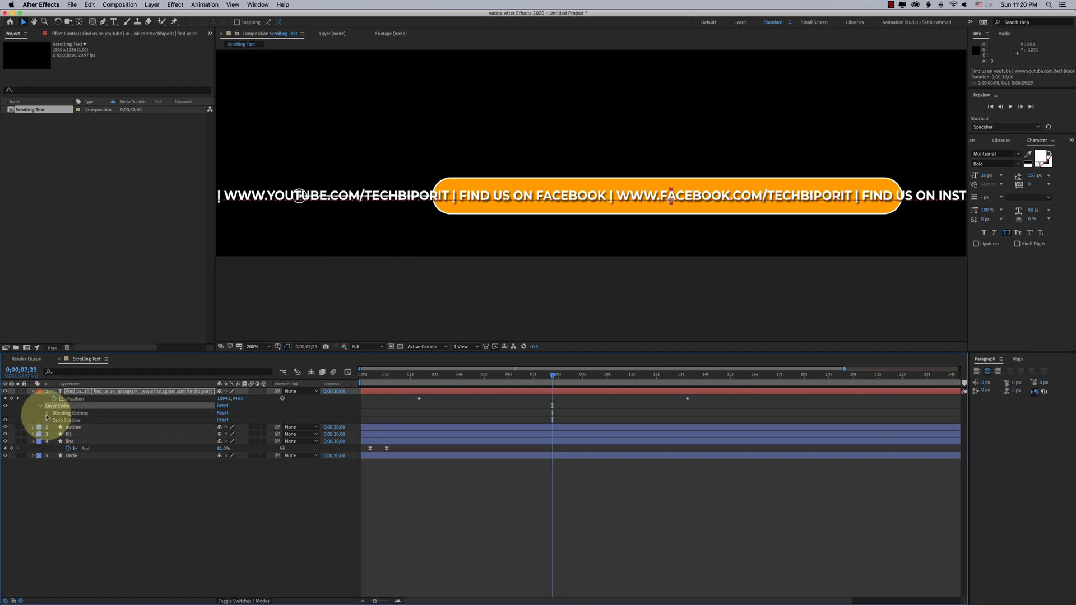
left_click(47, 421)
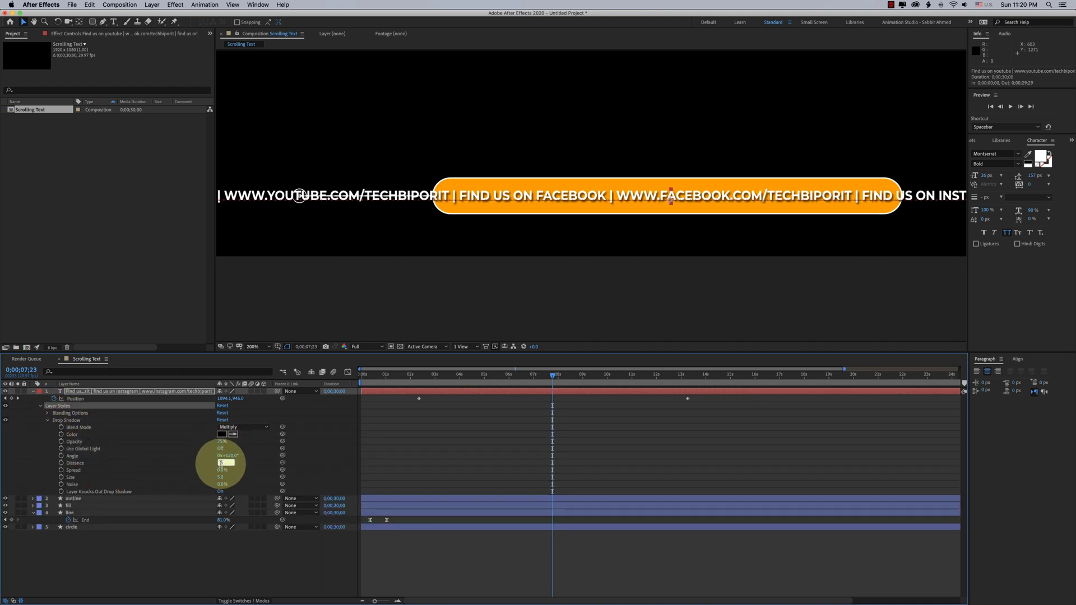
left_click_drag(222, 444, 190, 445)
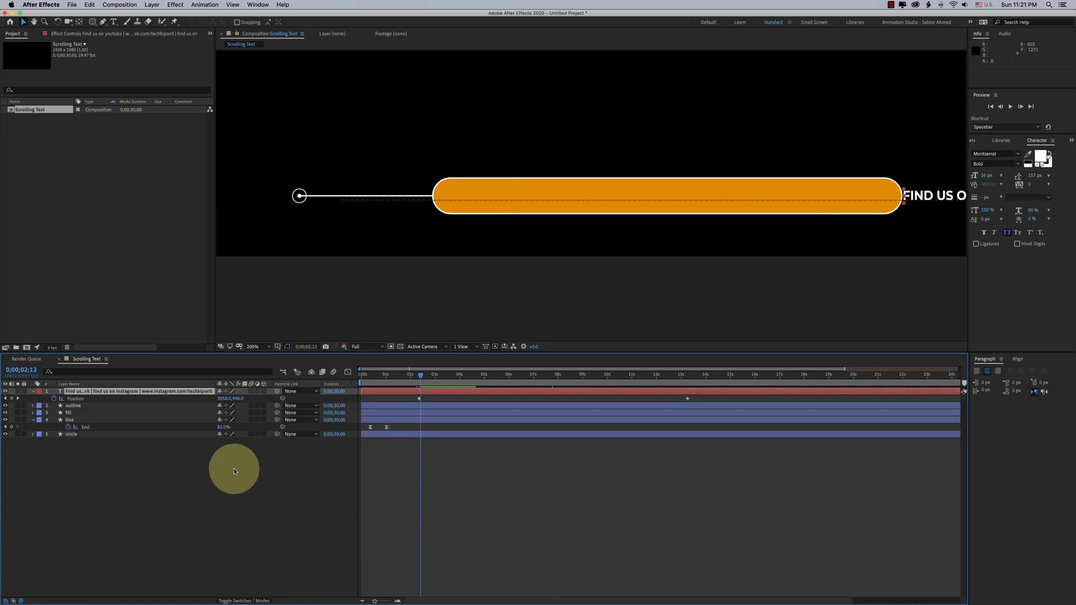
left_click(233, 469)
Duplicate the fill layer, rename the copy mask and move it directly above the text layer
left_click(80, 414)
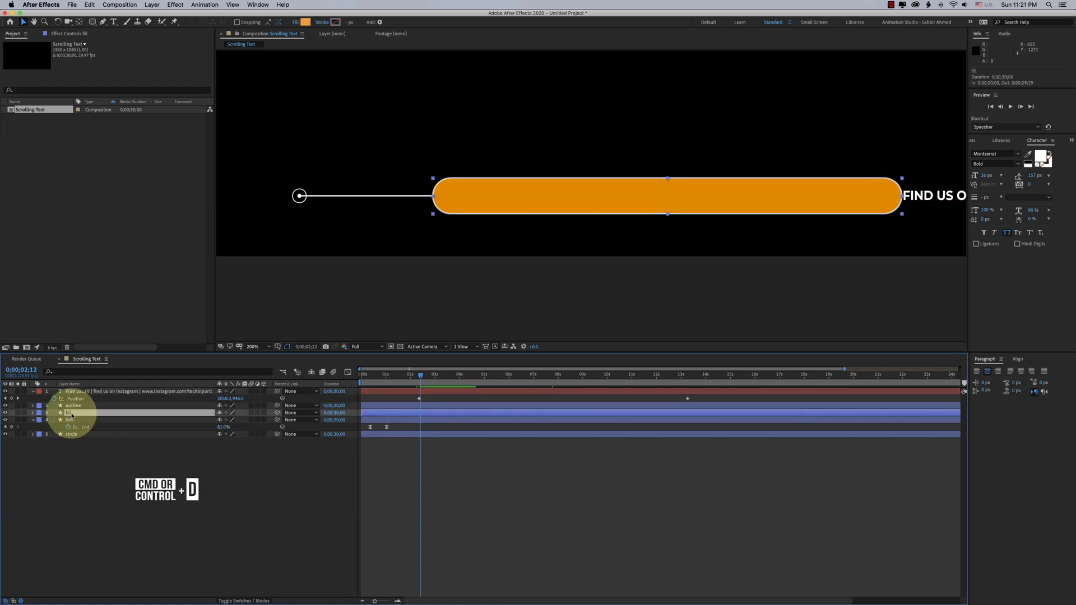
key("ctrl+d")
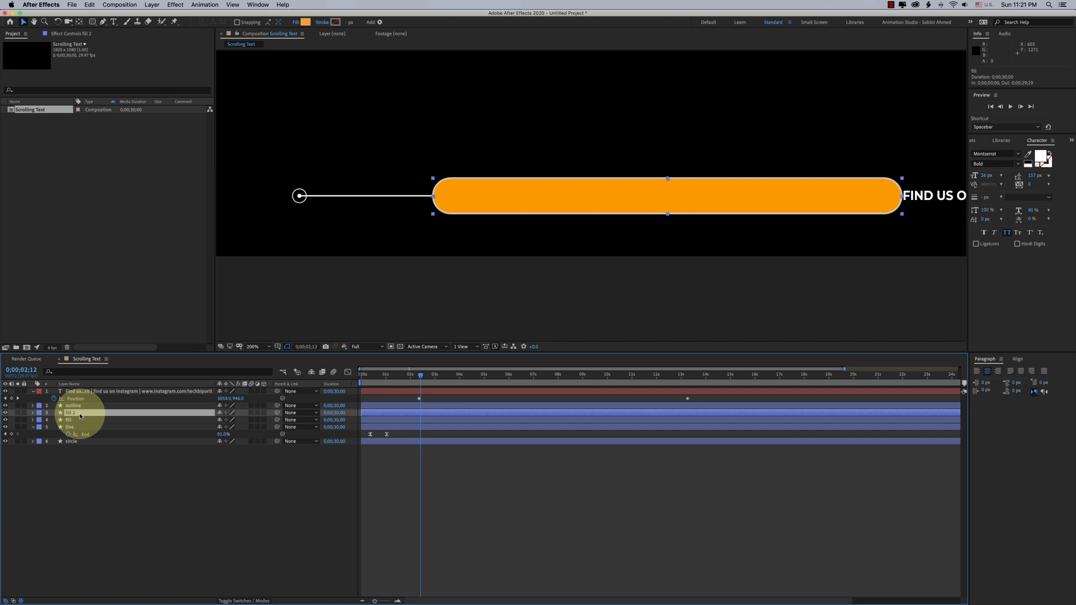
key("Return")
type("mask")
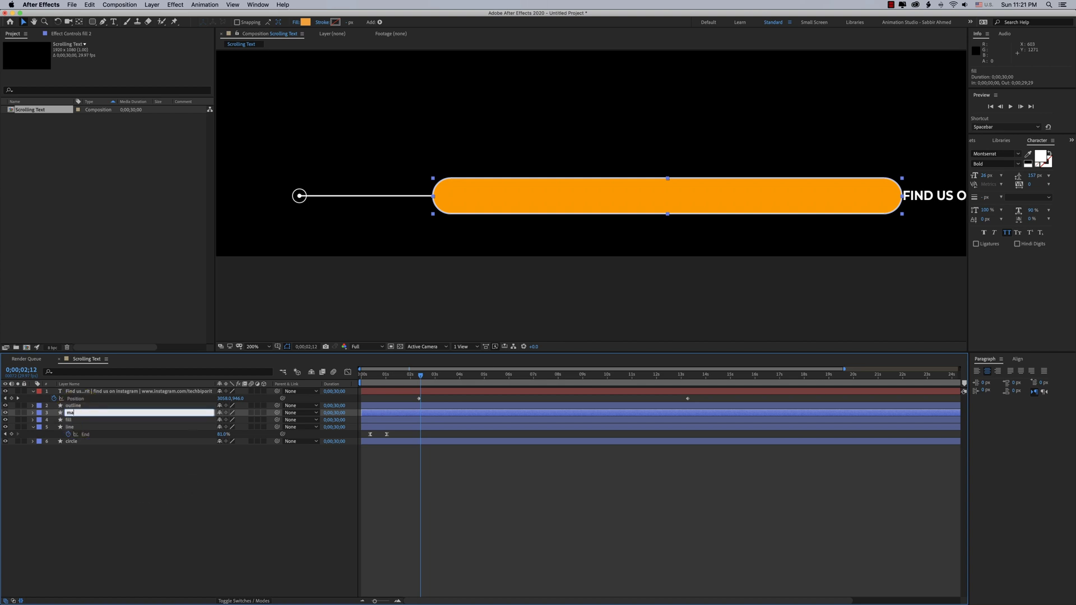
key("Return")
left_click_drag(80, 416, 77, 392)
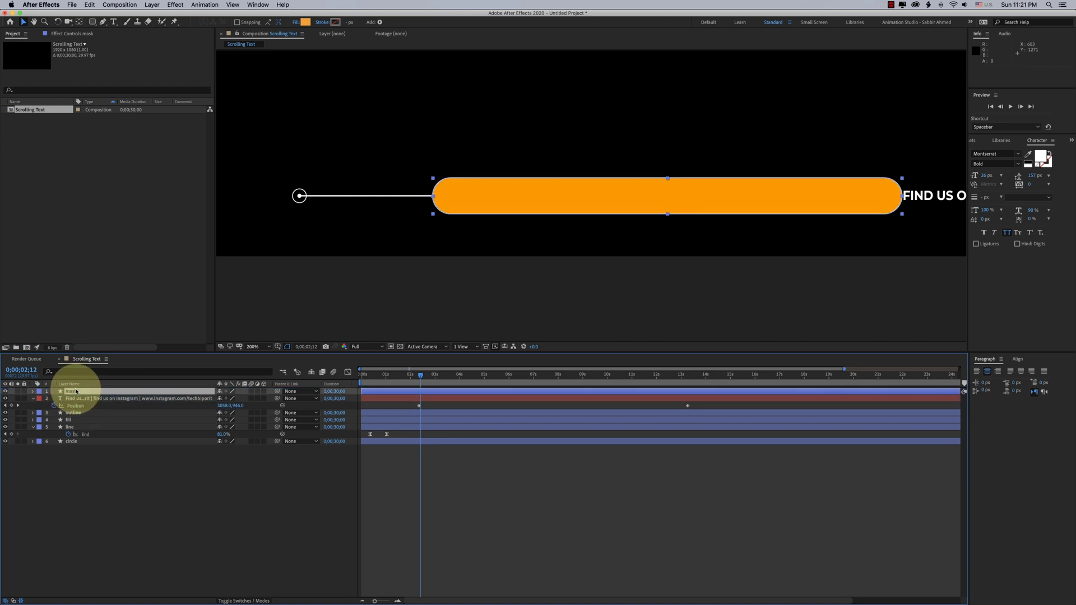
Set the text layer's track matte to Alpha Matte using the mask layer, and scrub through the scroll to check it
key("space")
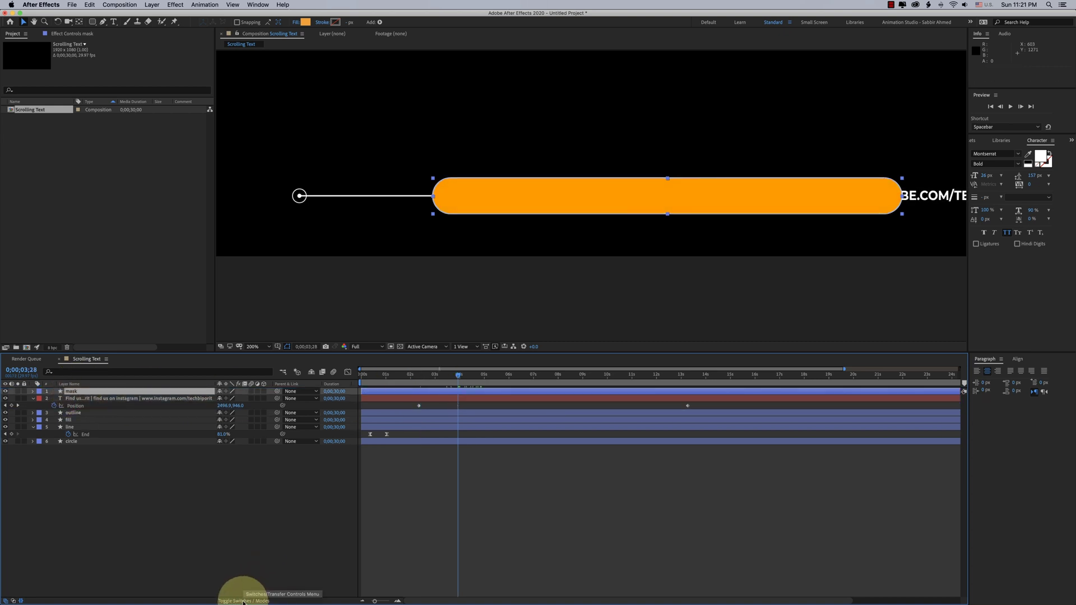
left_click(243, 601)
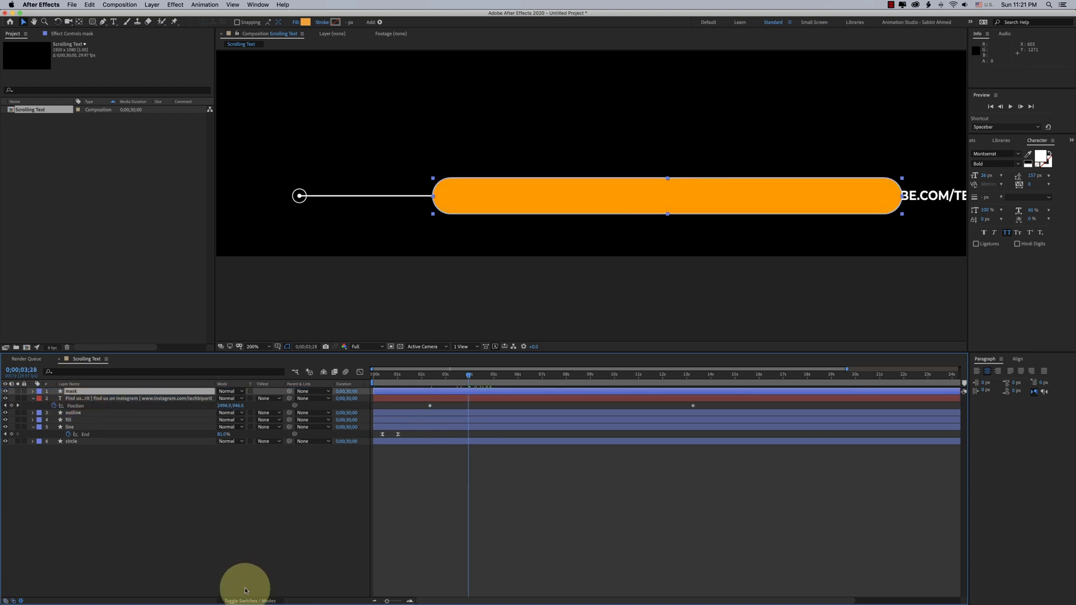
left_click(267, 402)
left_click(316, 416)
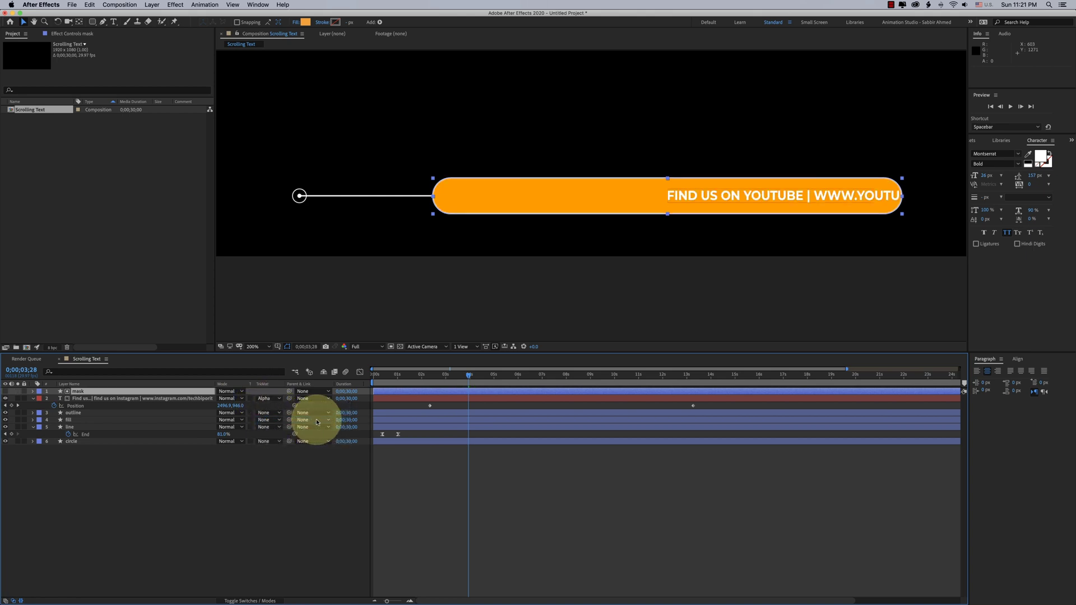
left_click_drag(444, 375, 639, 397)
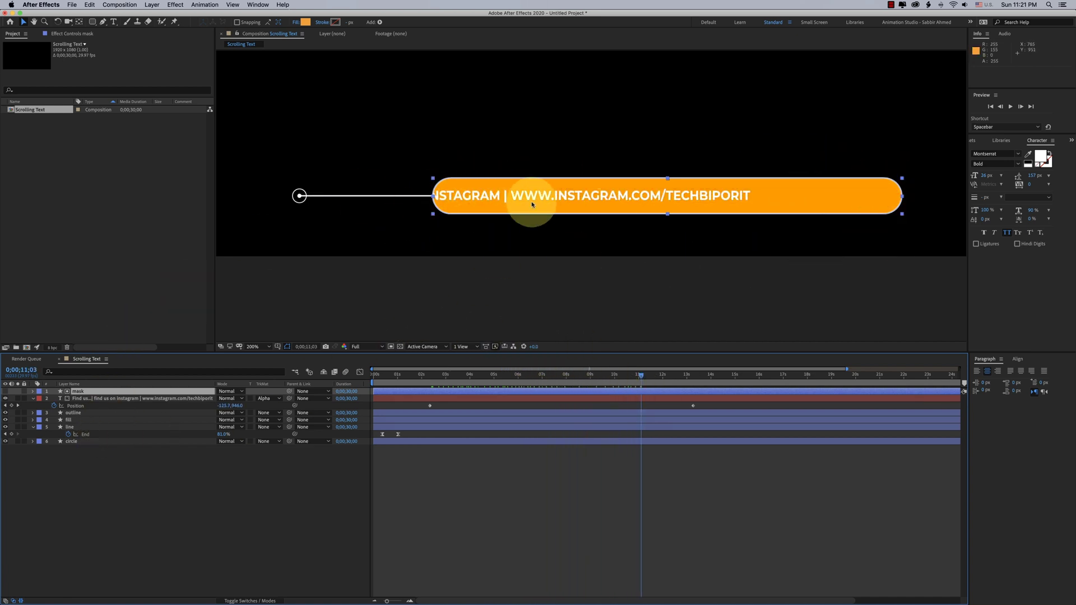
Trim the ends of the mask and scrolling text layers to 0;00;13;28, just after the last position keyframe
left_click(649, 375)
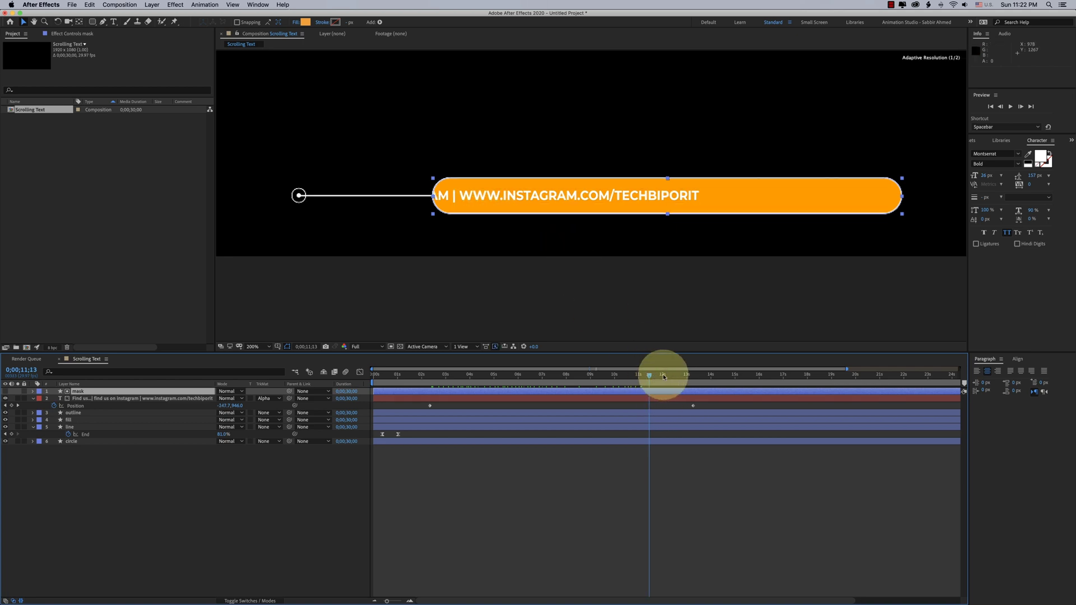
left_click(664, 375)
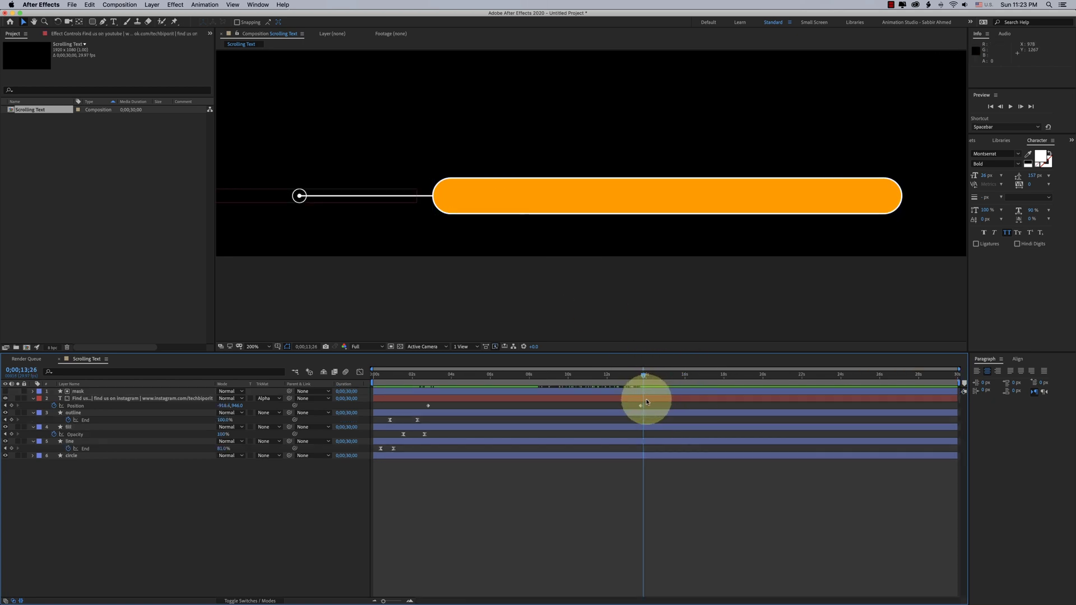
left_click(651, 399)
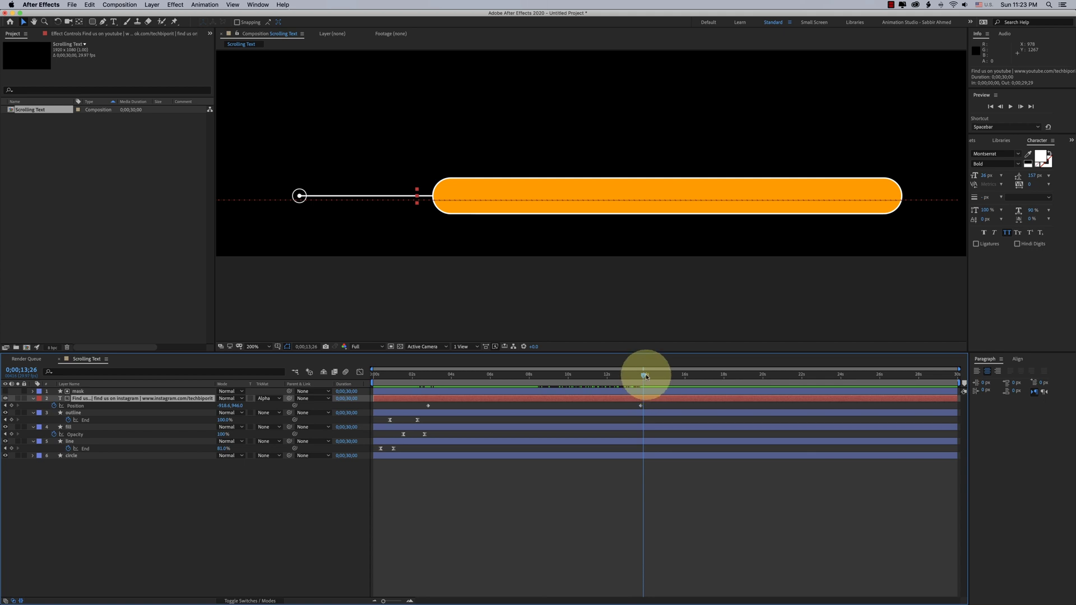
mouse_move(645, 375)
left_mouse_down()
mouse_move(631, 373)
mouse_move(645, 377)
left_mouse_up()
left_click(447, 392, "shift")
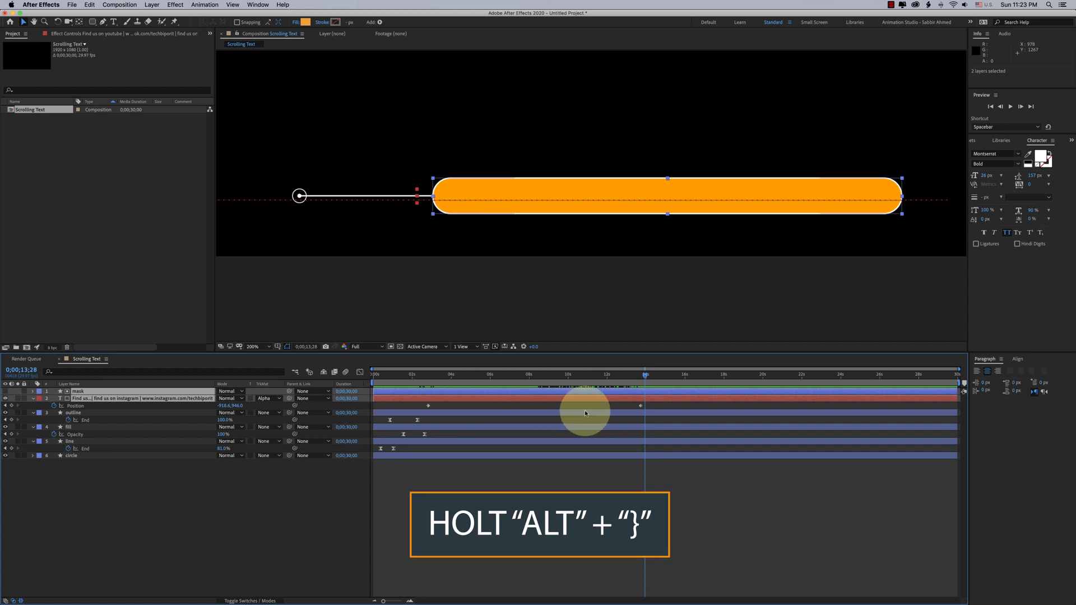
key("alt+bracketright")
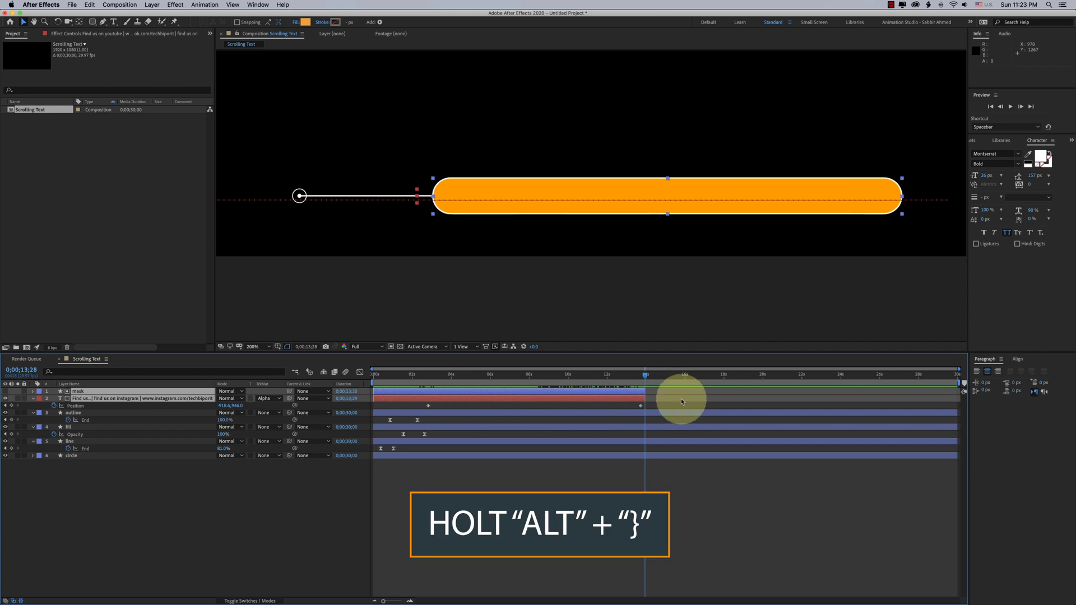
Trim the ends of the outline, fill, line and circle layers to 0;00;14;09
left_click_drag(643, 377, 648, 374)
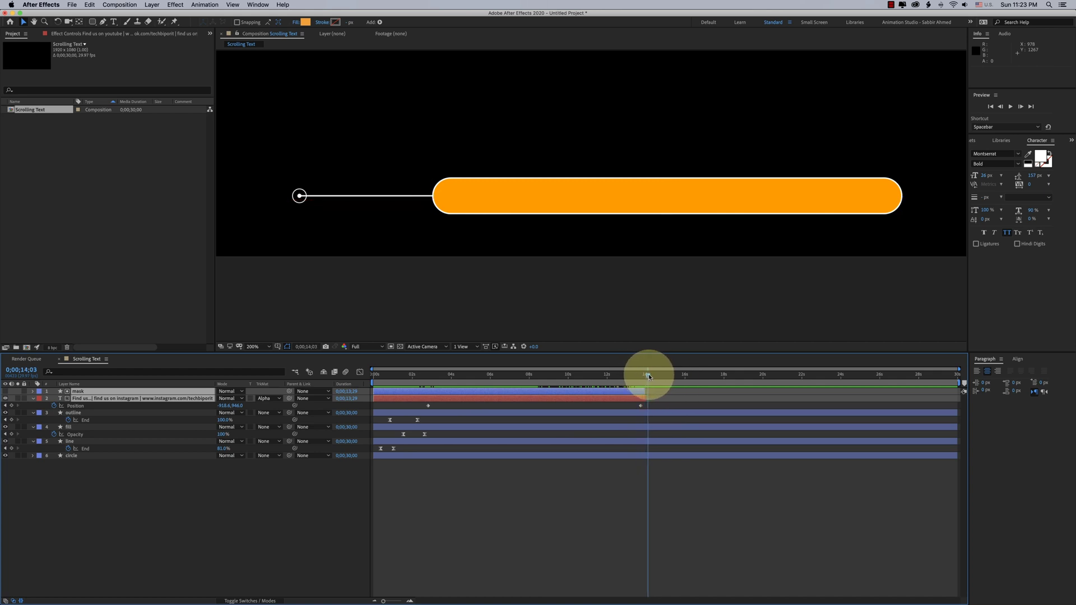
left_click(429, 414)
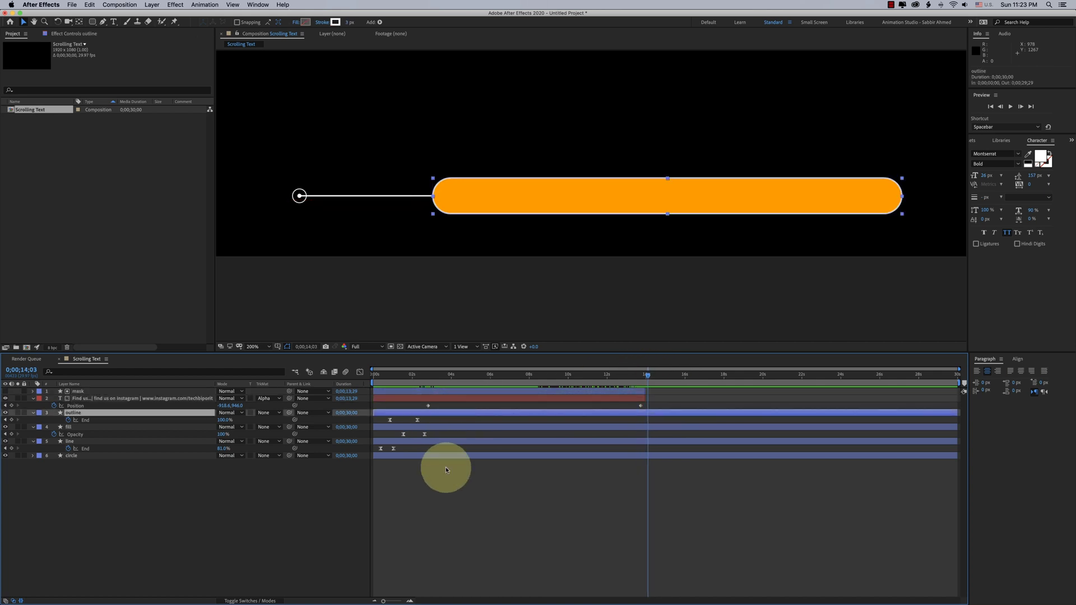
left_click(70, 426, "shift")
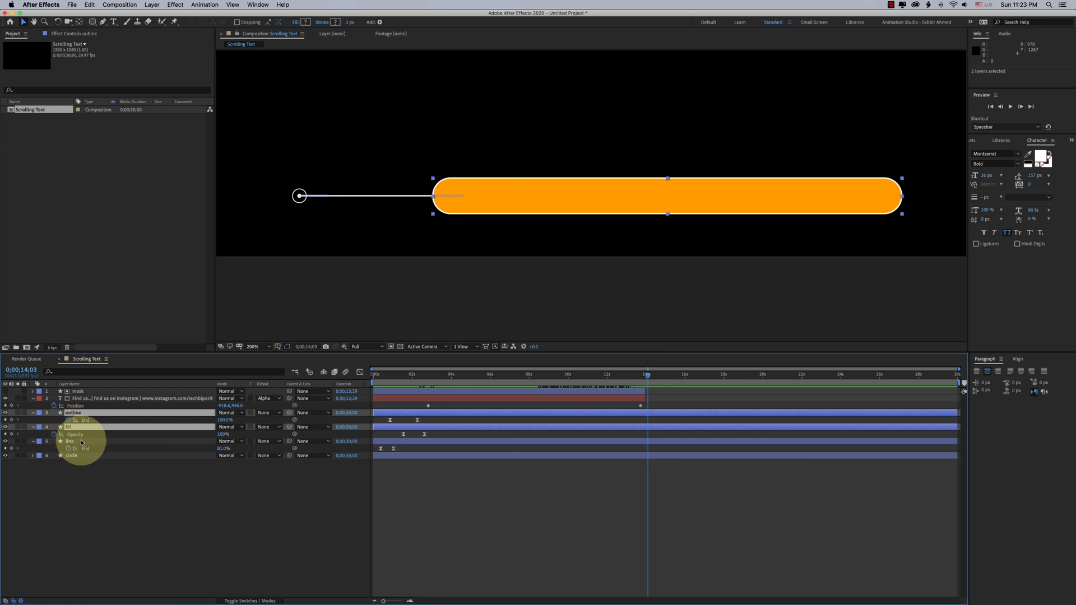
left_click(81, 441, "shift")
left_click(84, 456, "shift")
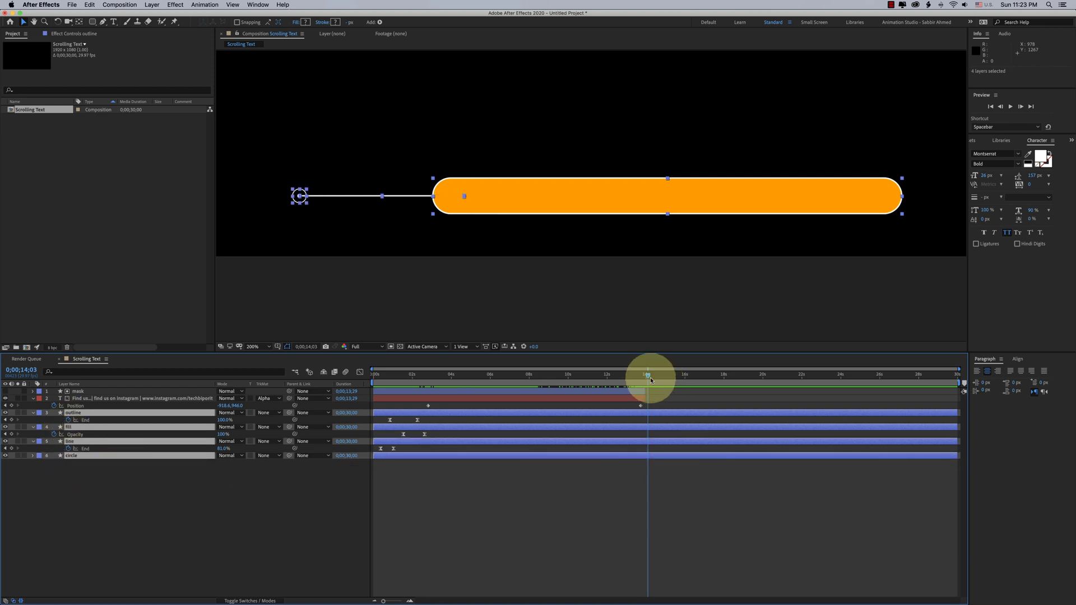
left_click_drag(649, 378, 652, 380)
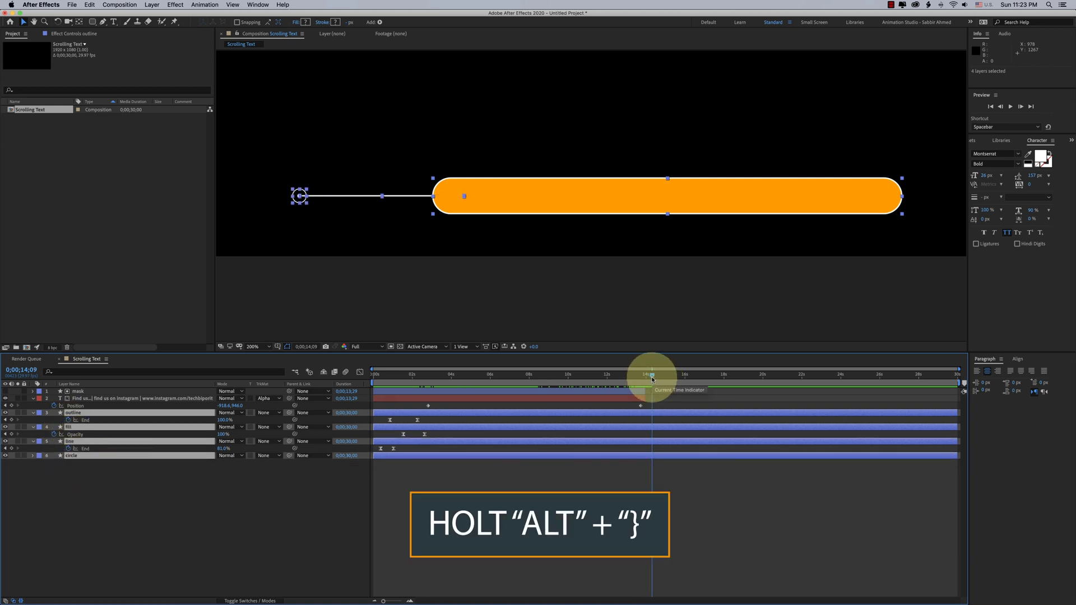
key("alt+bracketright")
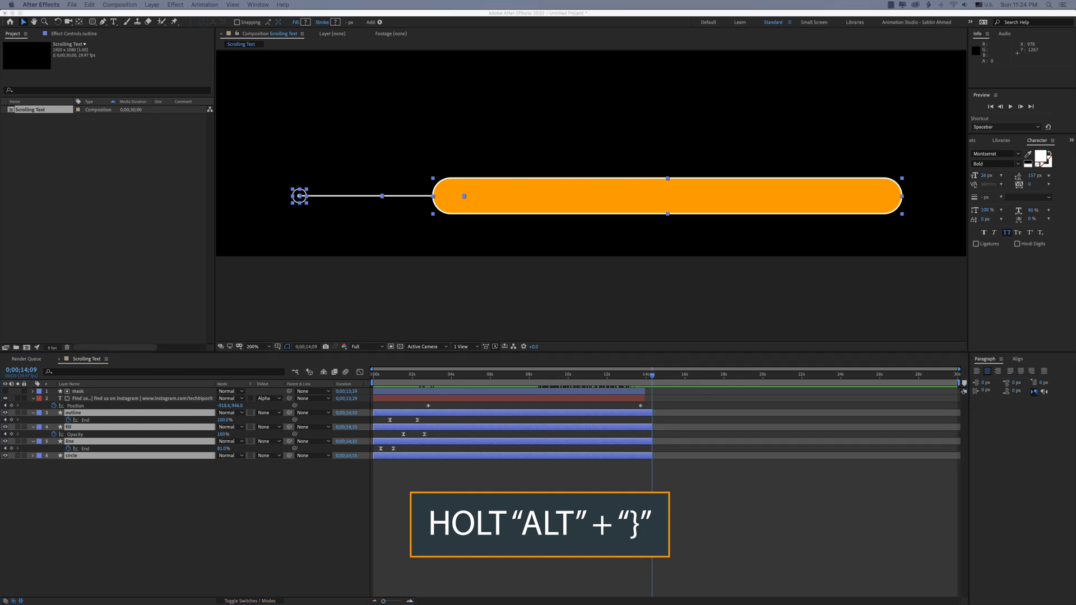
Pre-compose the outline, fill, line and circle layers, with the composition duration adjusted to their time span
right_click(540, 453)
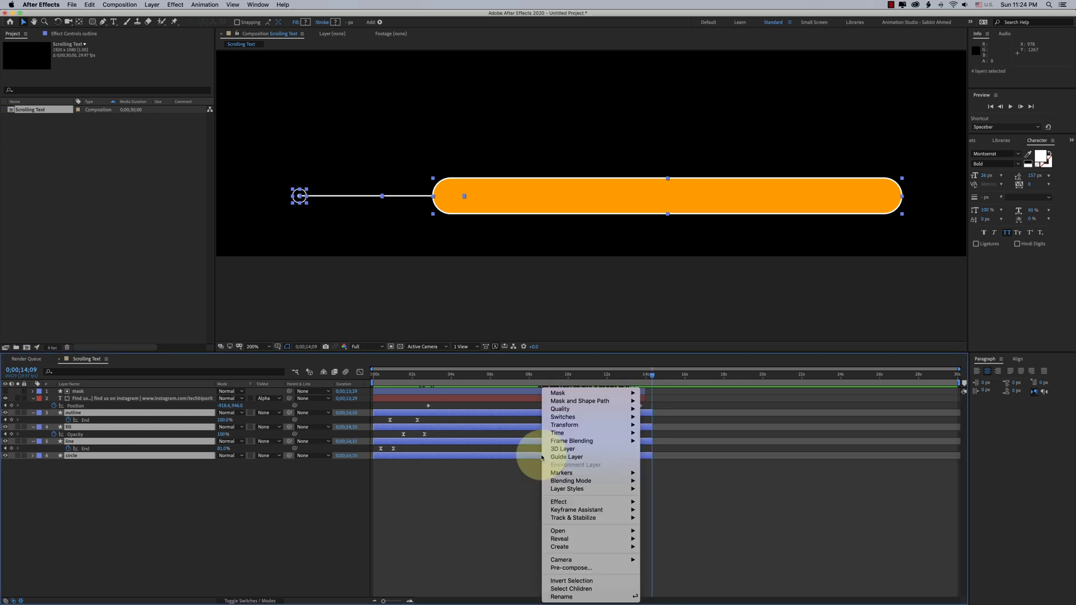
left_click(567, 568)
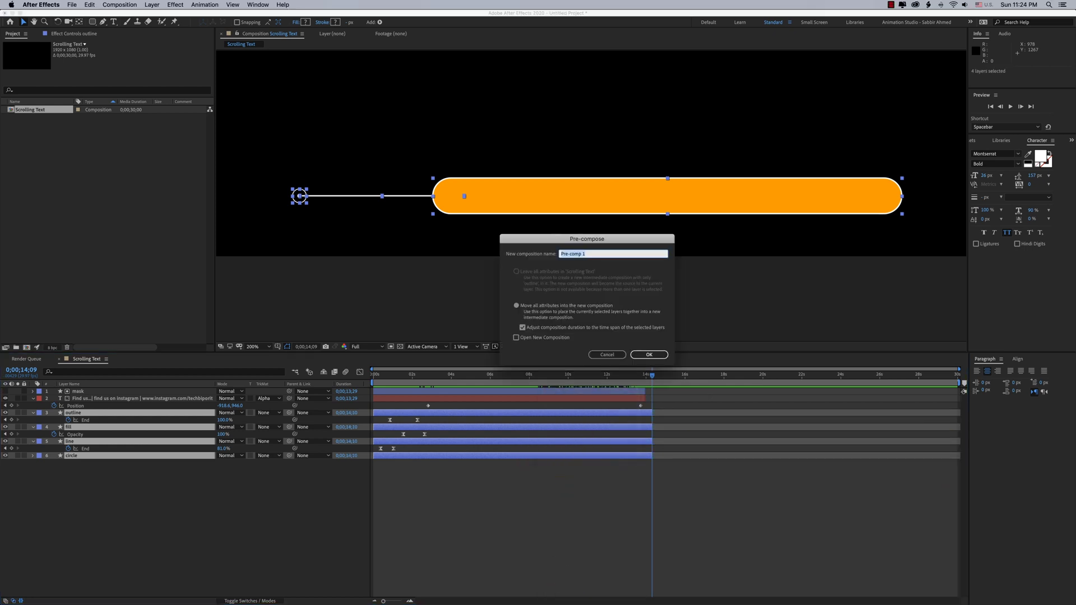
left_click(649, 355)
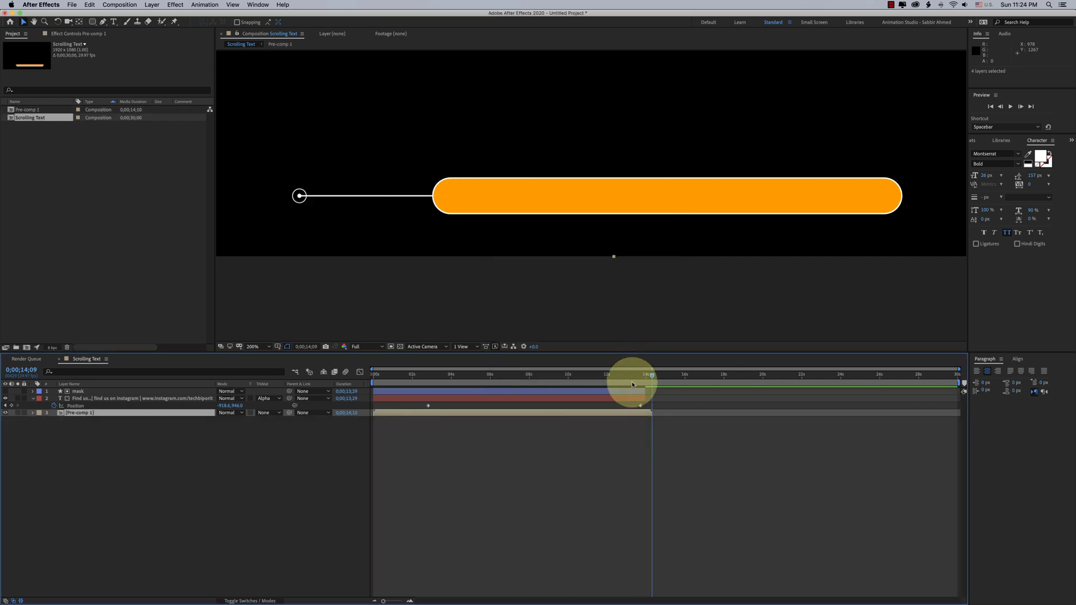
Duplicate the pre-comp layer and time-reverse the upper copy
left_click(76, 409)
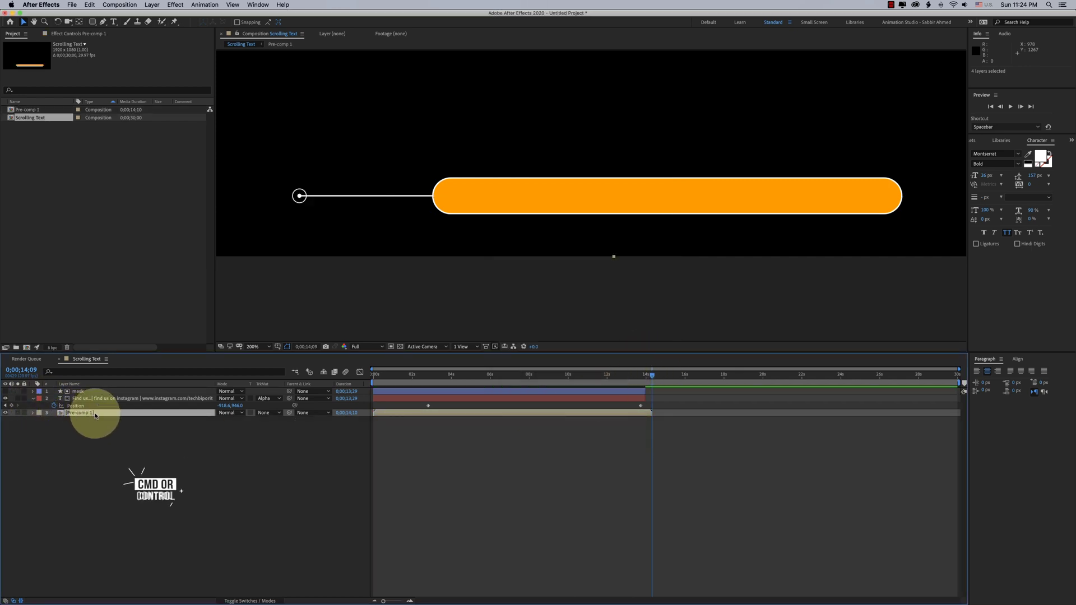
key("super+d")
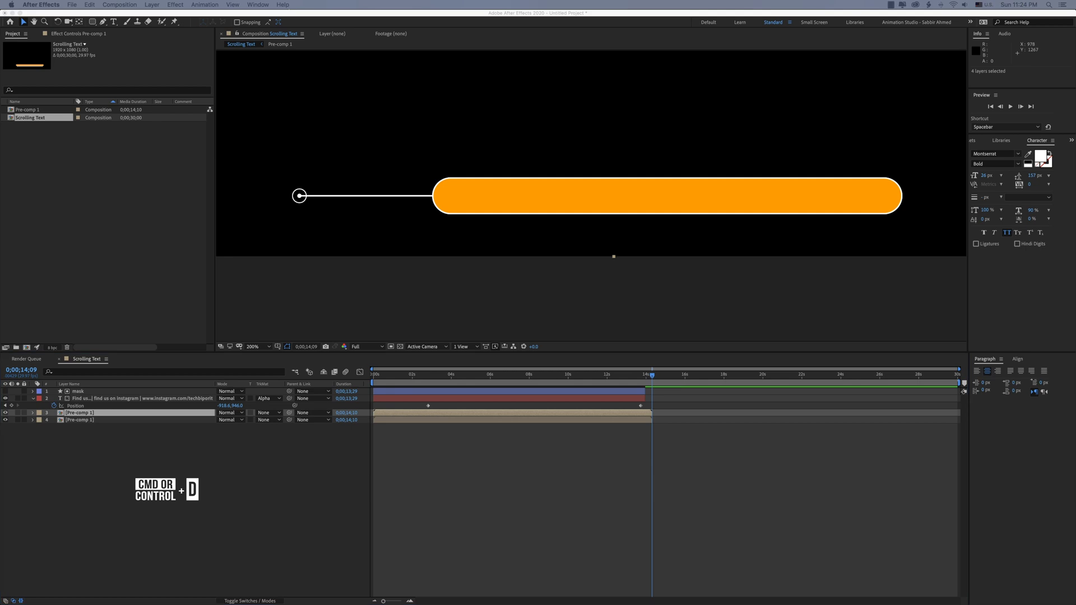
left_click(392, 429)
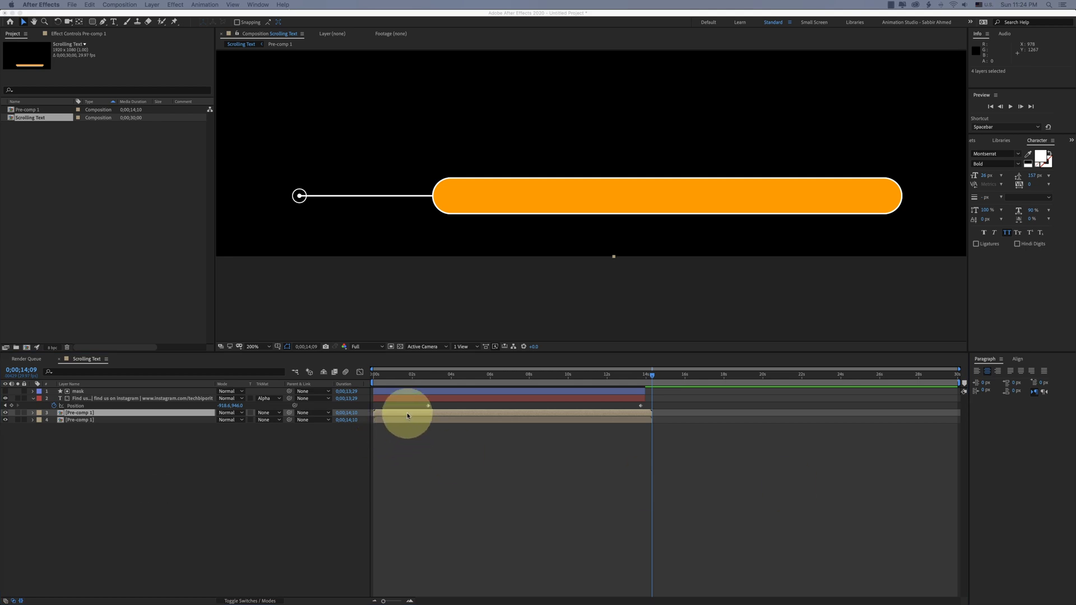
right_click(407, 415)
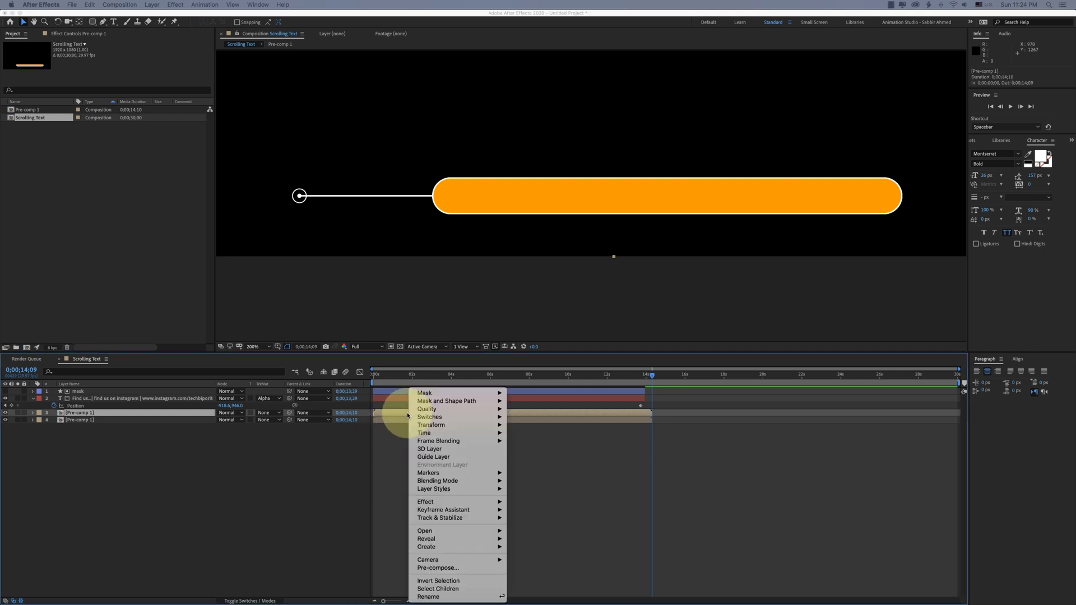
mouse_move(432, 433)
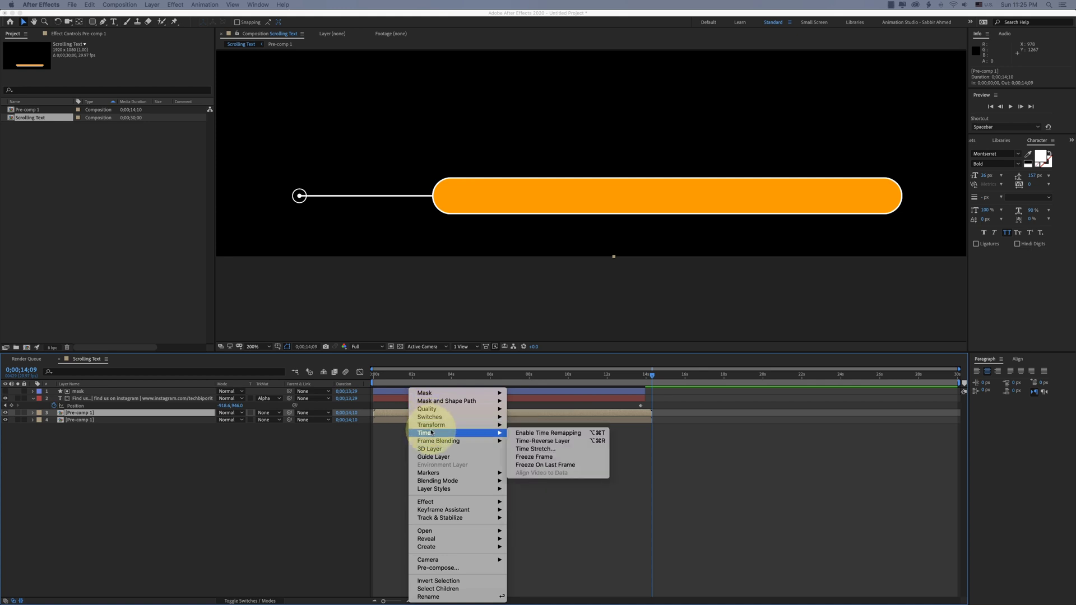
left_click(580, 441)
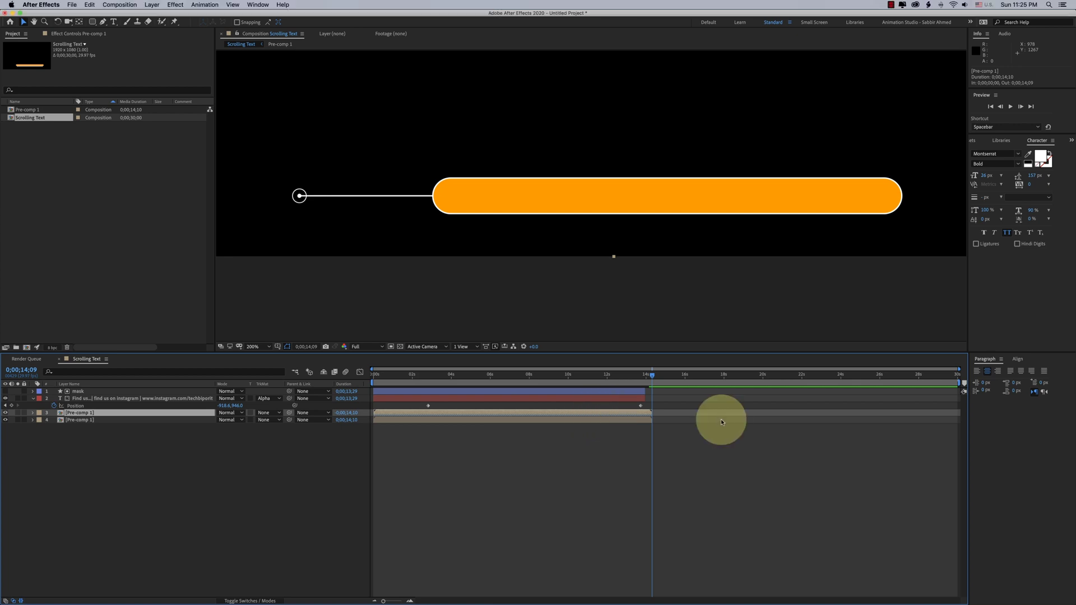
Split the reversed pre-comp at 0;00;15;13, delete its earlier part and place the remaining part directly after the original pre-comp
left_click_drag(647, 415, 728, 414)
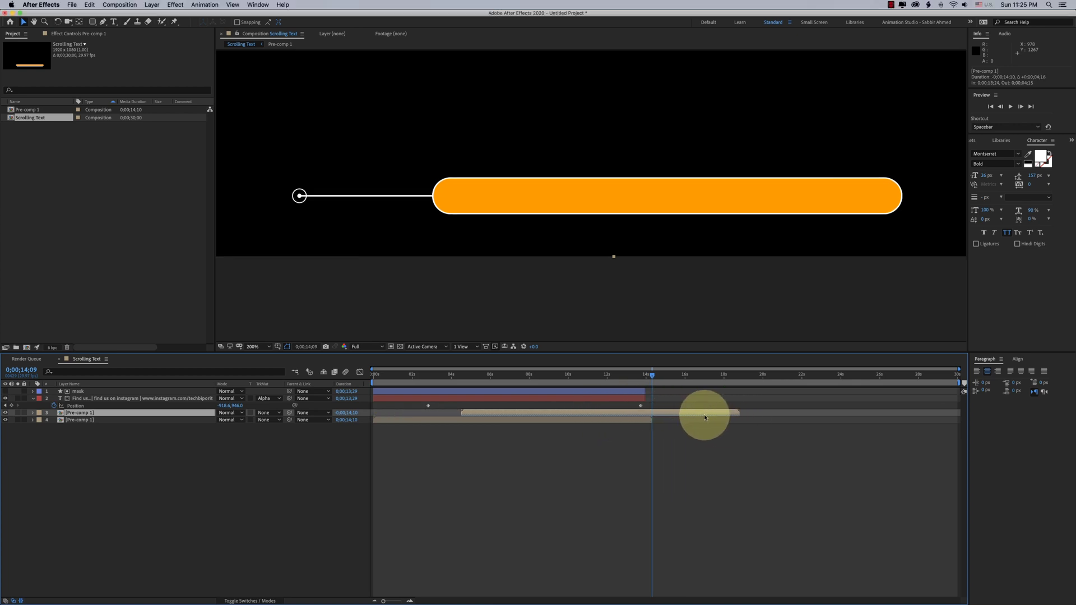
mouse_move(654, 377)
left_mouse_down()
mouse_move(721, 376)
mouse_move(653, 379)
mouse_move(673, 382)
left_mouse_up()
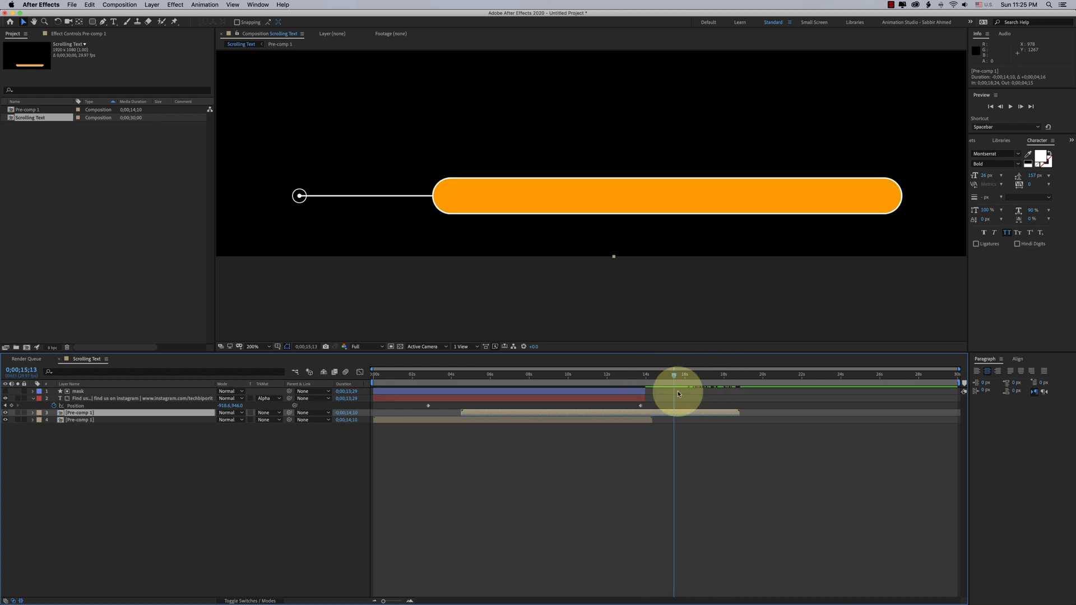
key("super+shift+d")
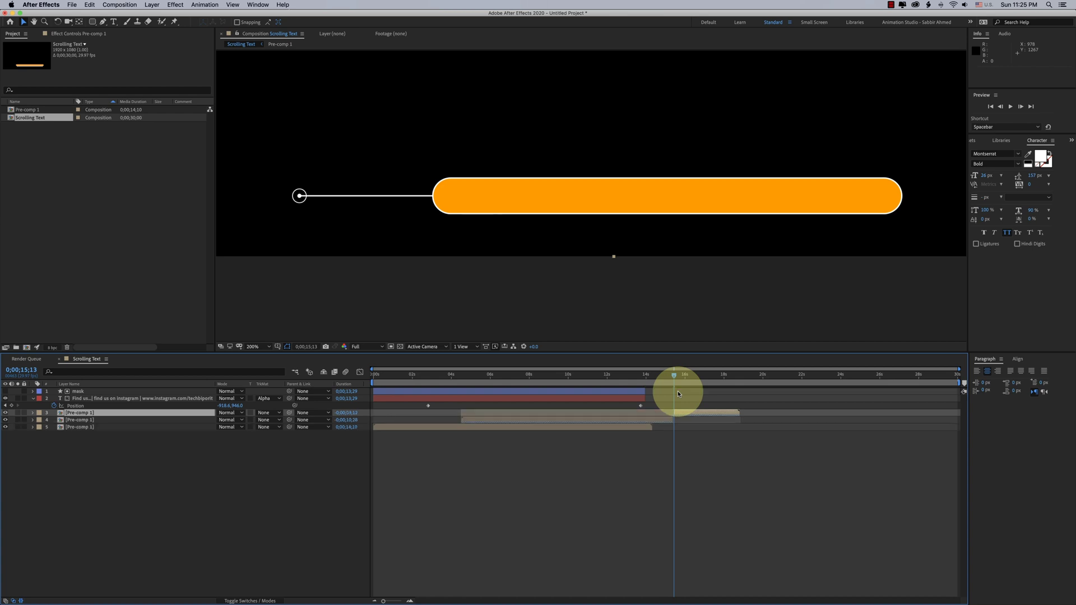
left_click(652, 422)
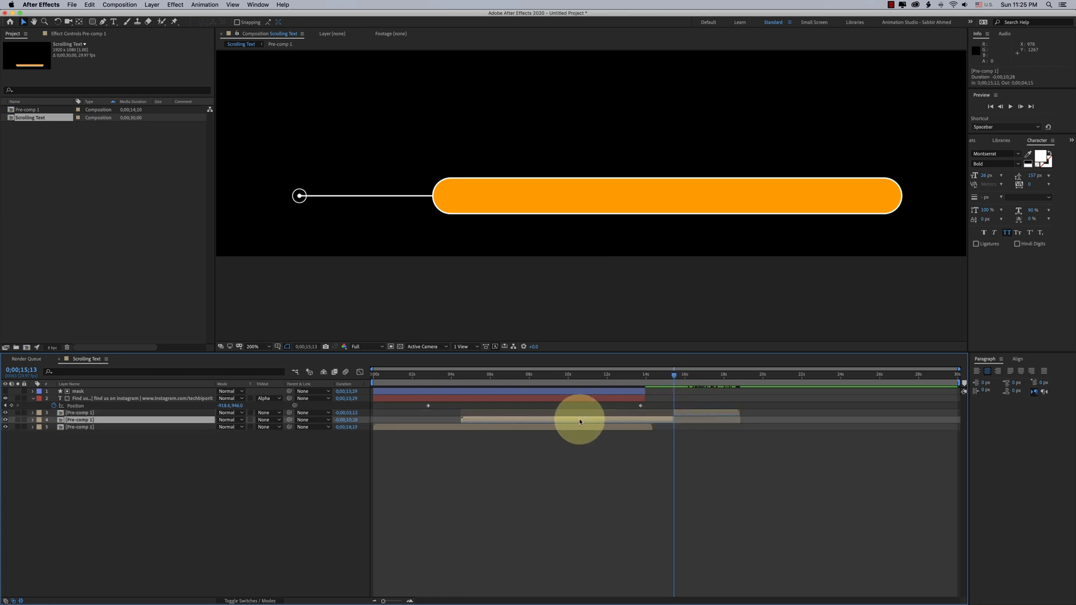
key("Delete")
left_click_drag(693, 414, 673, 413)
End the work area at 0;00;17;20, where the reversed pre-comp finishes, and trim the composition to the work area
left_click_drag(652, 377, 718, 379)
key("n")
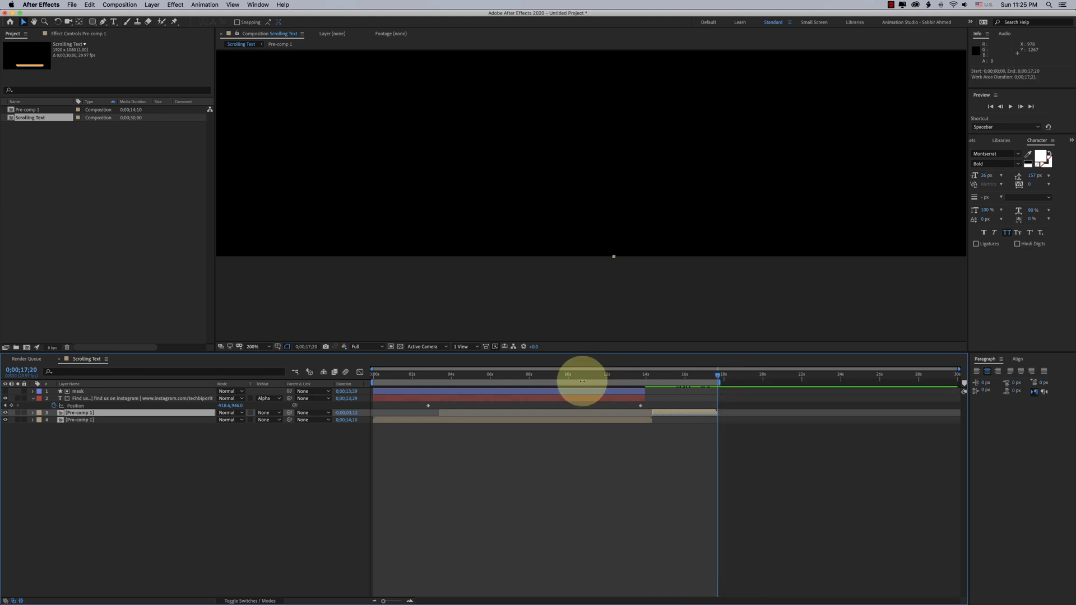
right_click(653, 382)
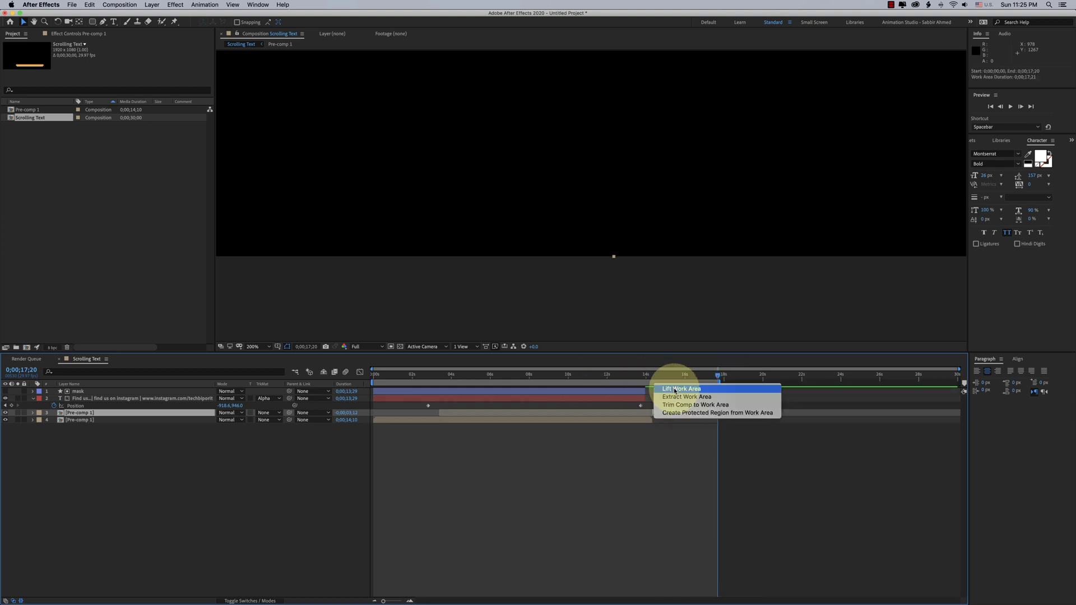
left_click(732, 407)
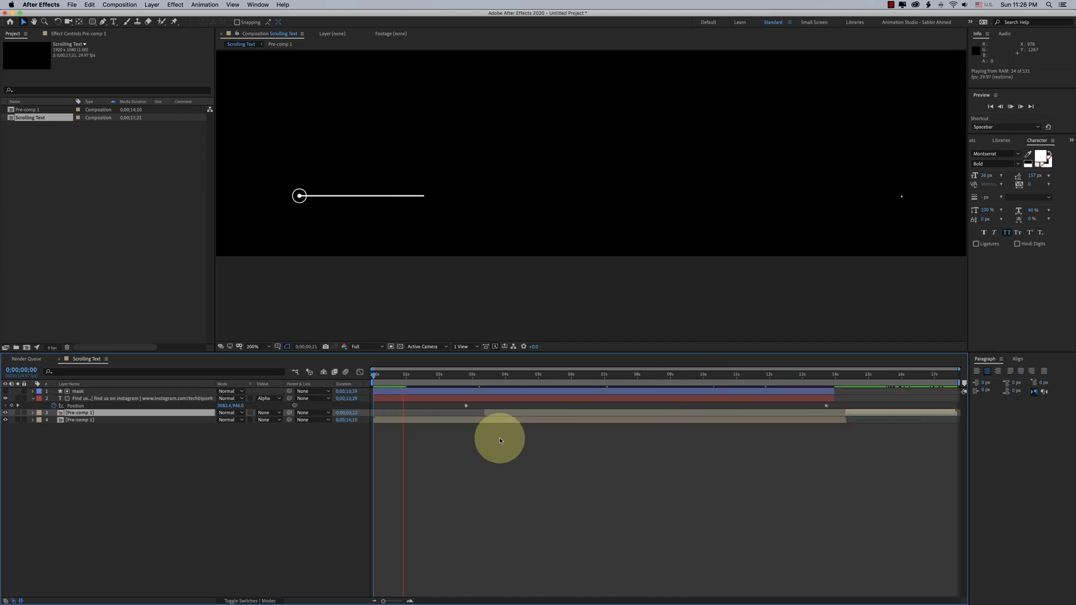